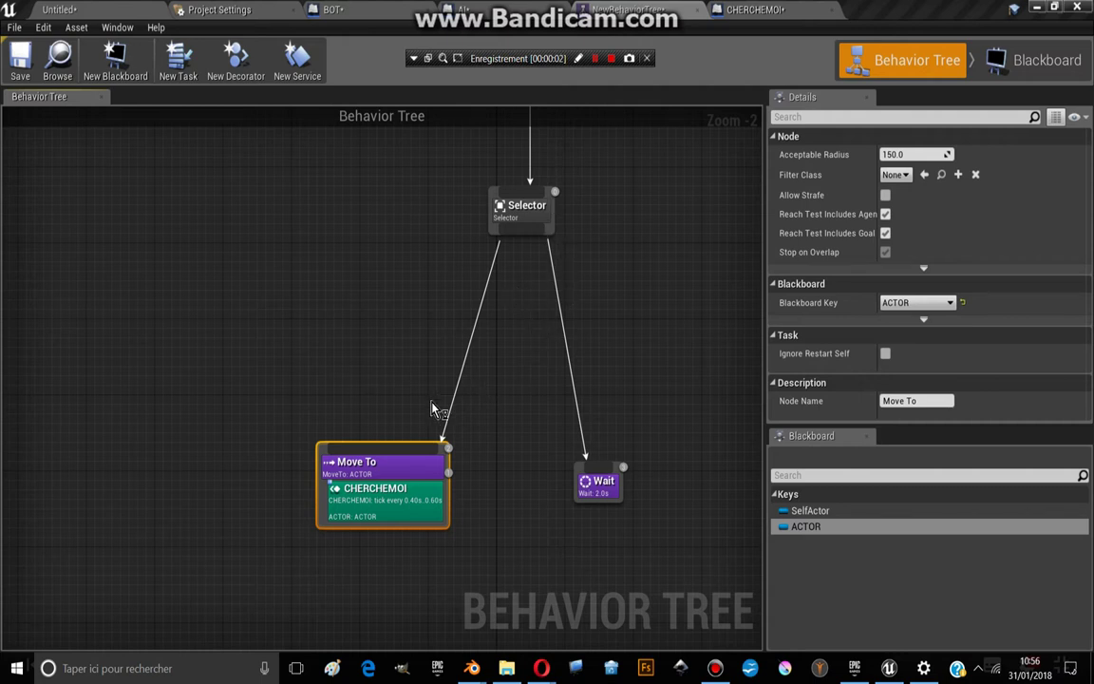
Step: Check the Move To node's actions and close the decorator list without adding one
click(403, 359)
scroll(403, 359, up, 3)
scroll(452, 425, down, 2)
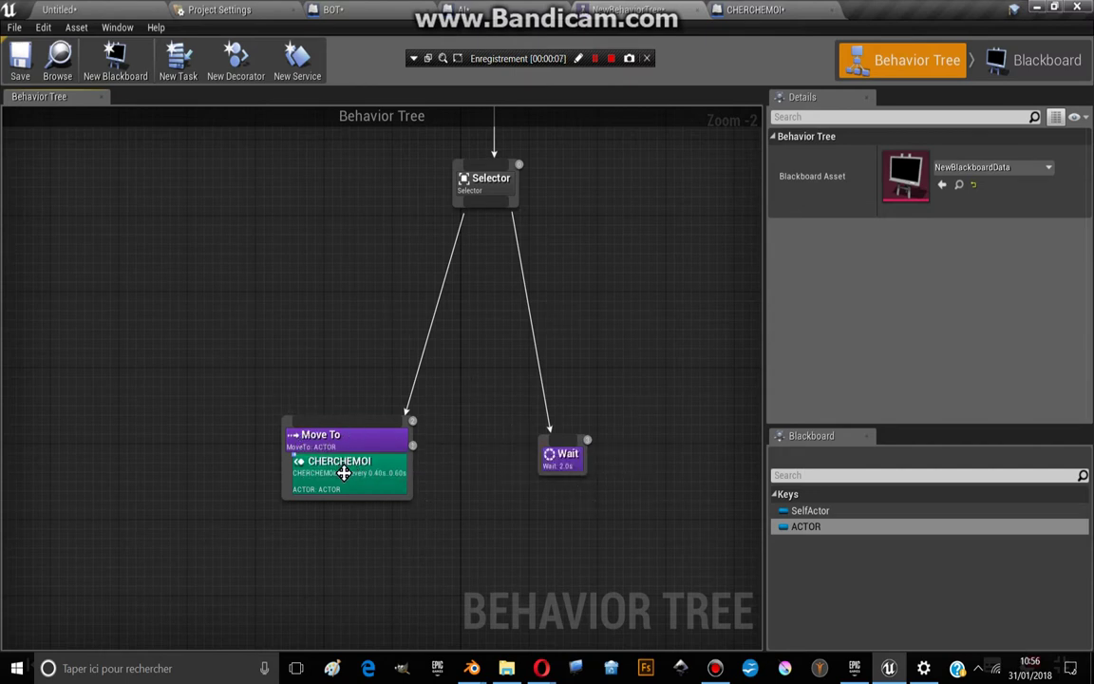
click(285, 473)
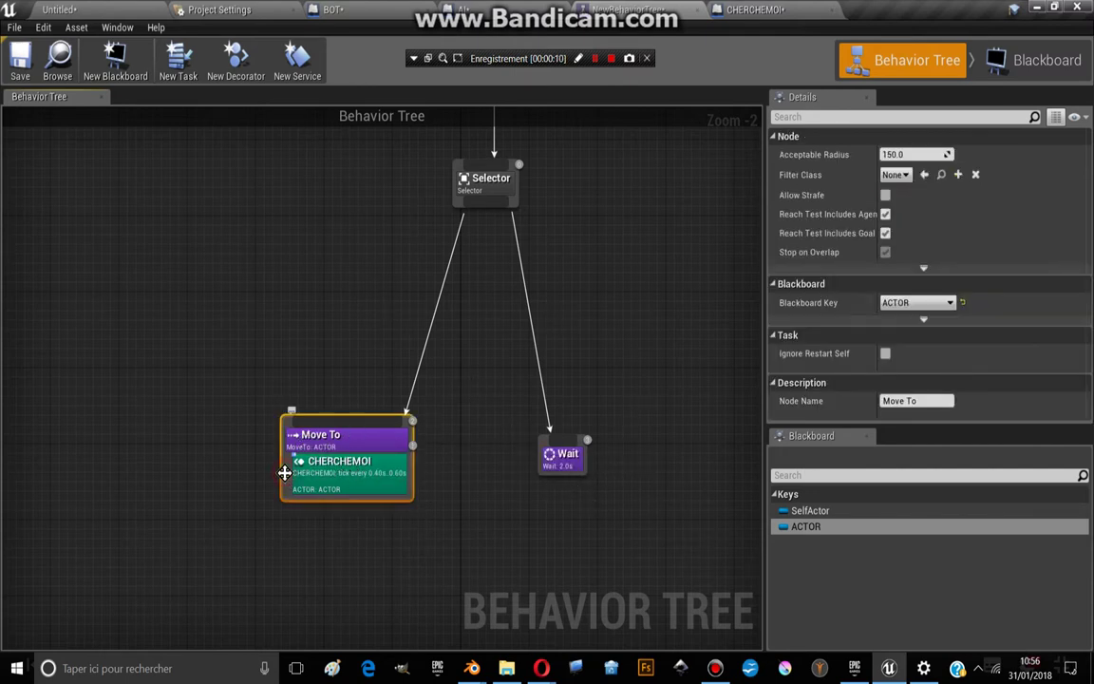
right_click(284, 473)
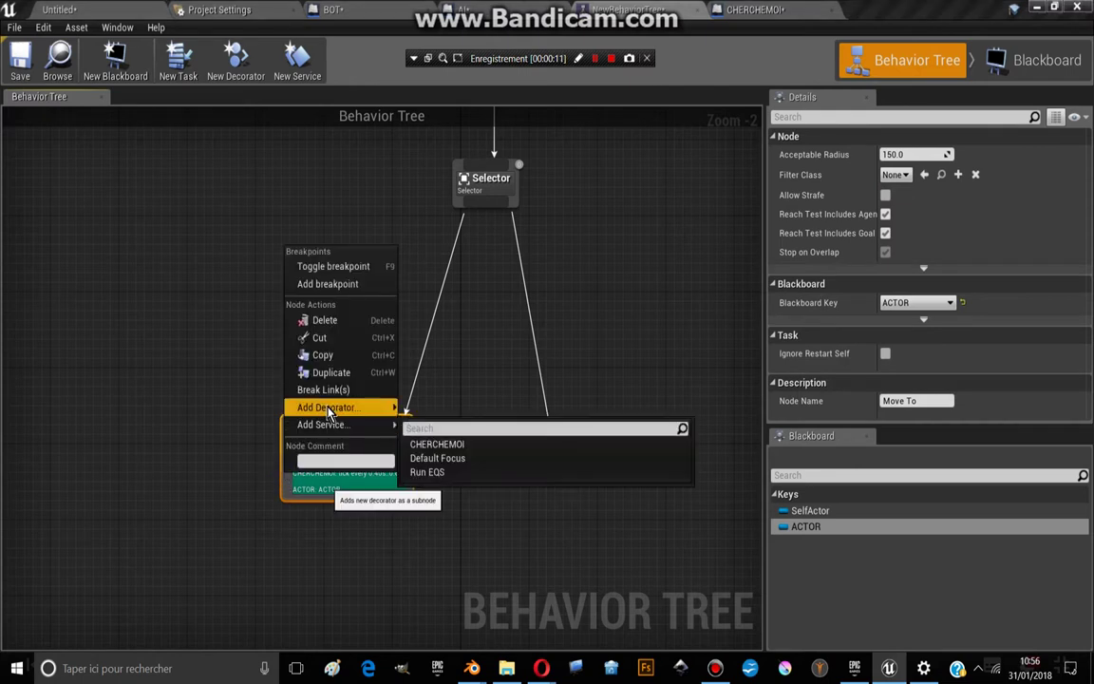
mouse_move(328, 408)
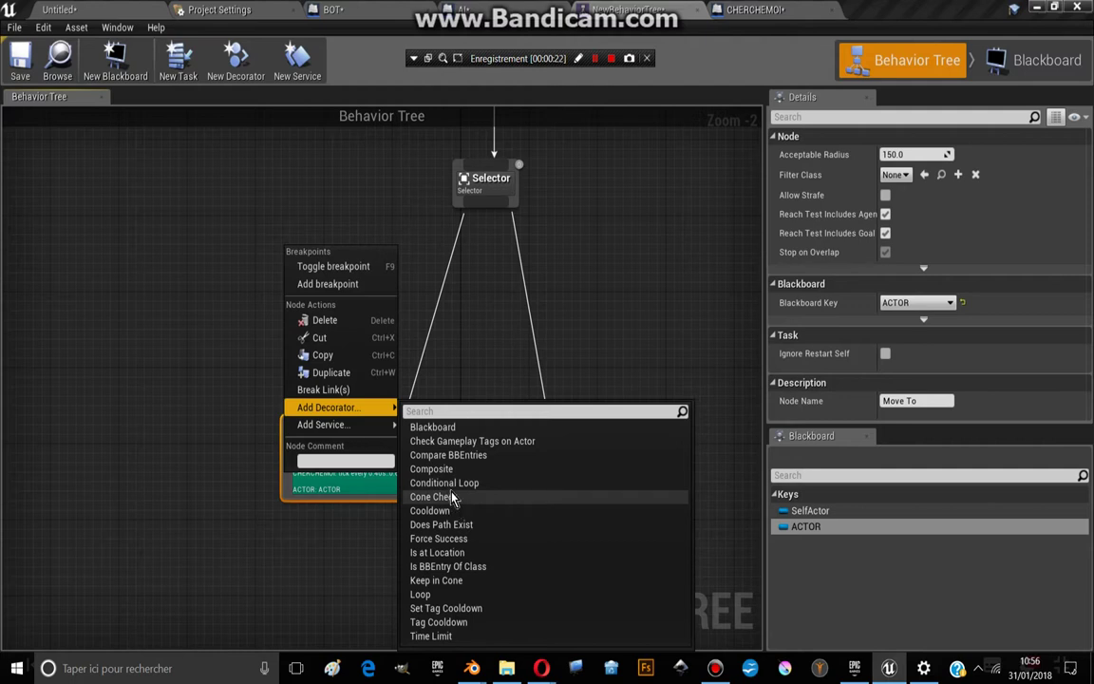
click(438, 249)
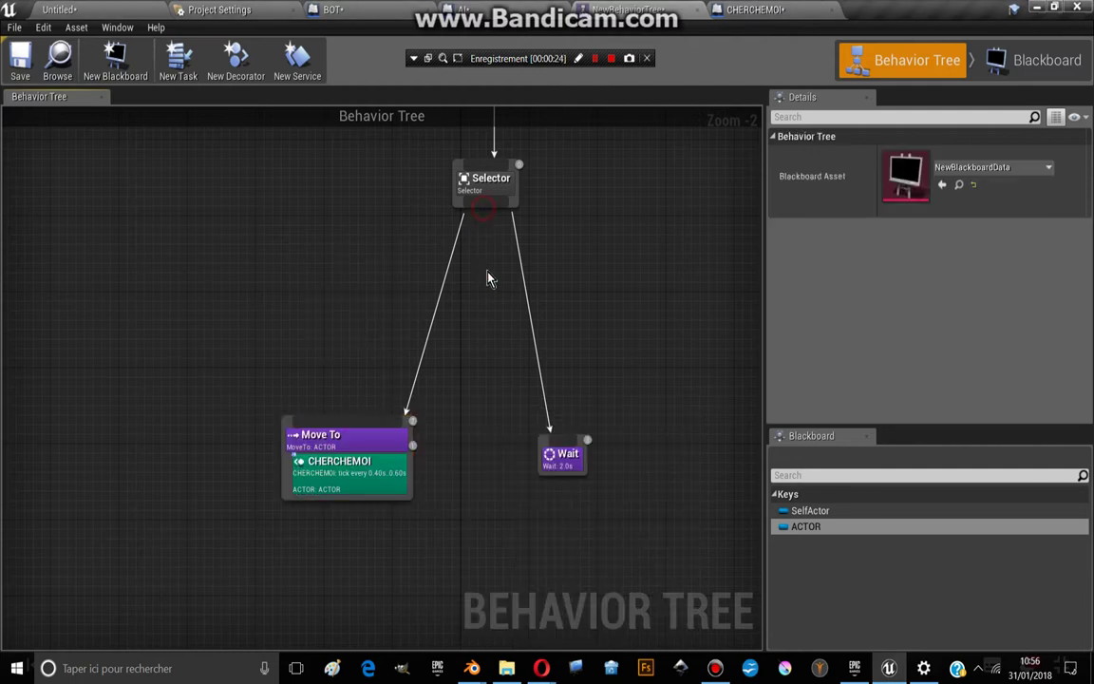
Step: Add a Sequence under ROOT wired to Move To and Wait, then save the tree
right_click(374, 197)
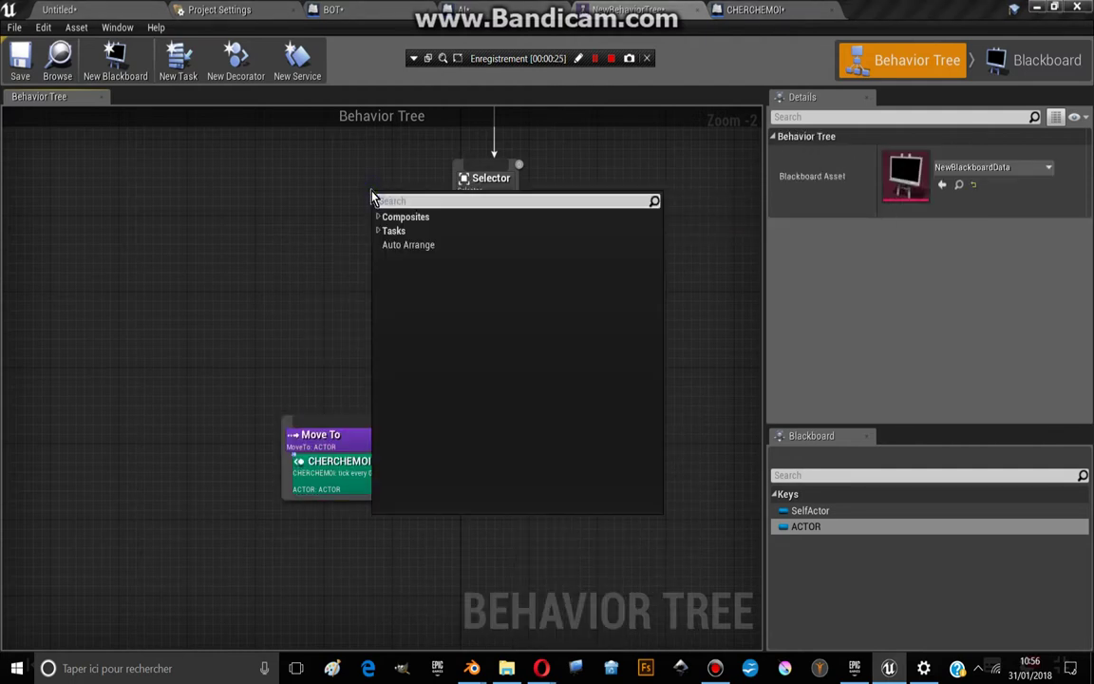
text(p)
right_drag(304, 203, 413, 207)
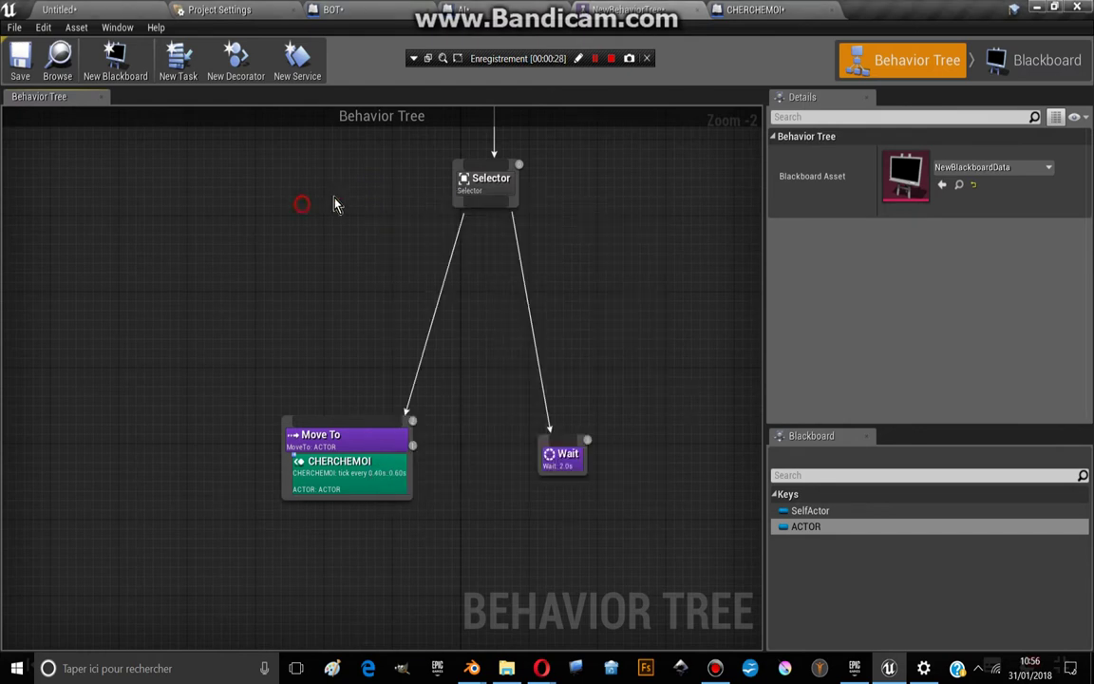
drag(413, 208, 313, 304)
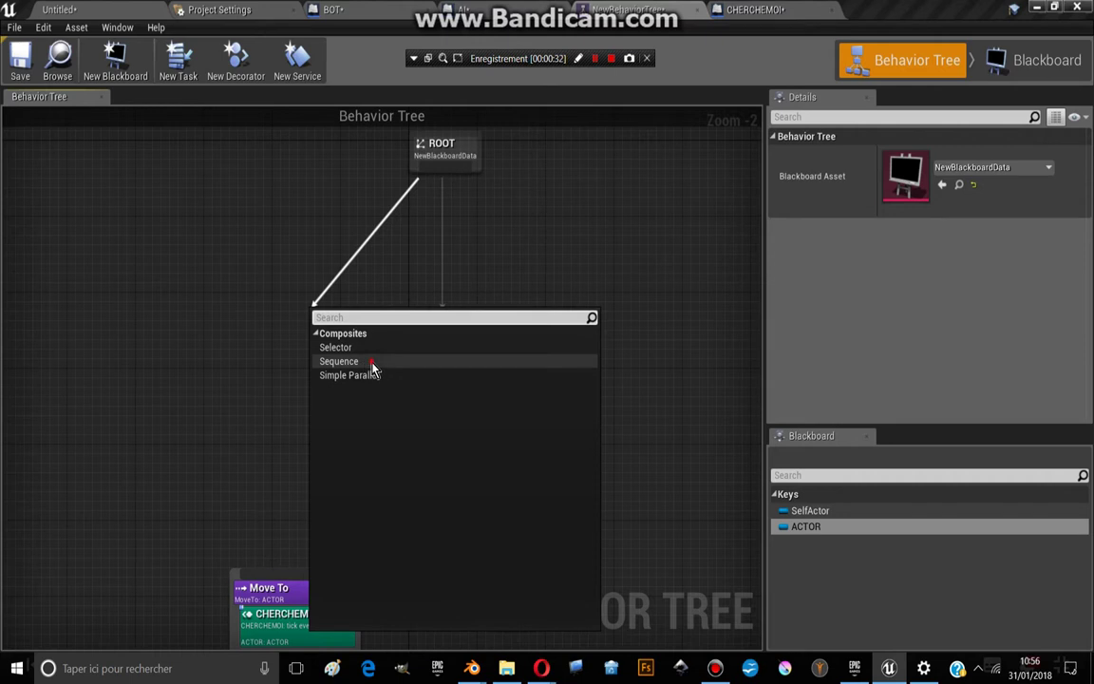
click(339, 361)
mouse_move(421, 295)
mouse_down()
mouse_move(399, 301)
mouse_move(372, 538)
mouse_up()
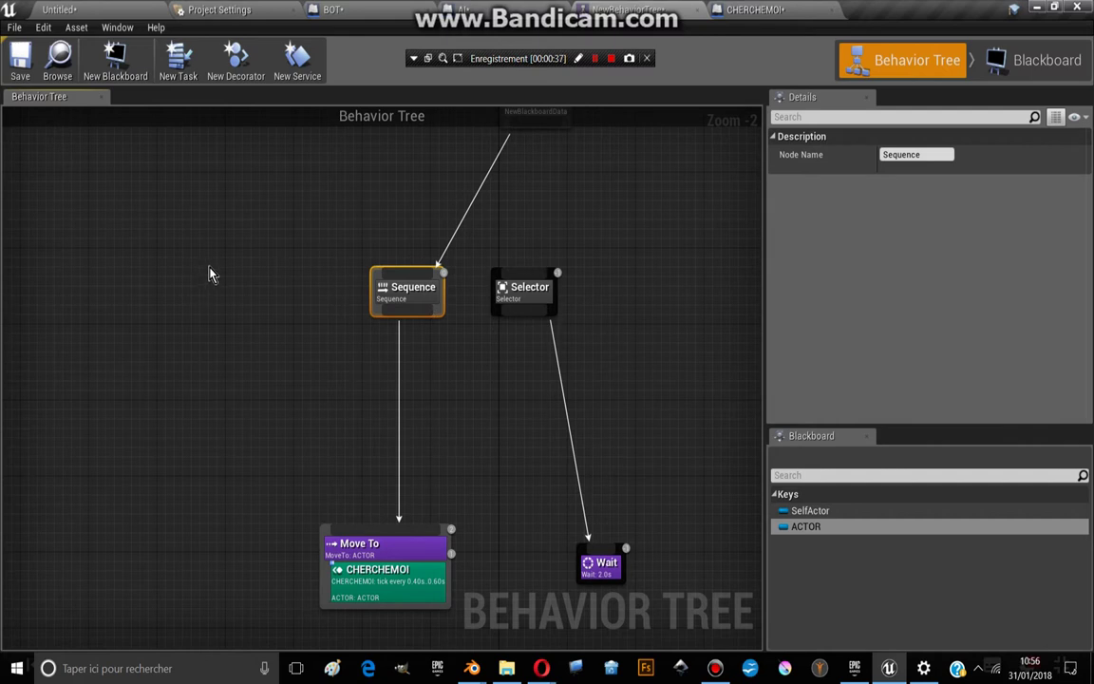
drag(414, 315, 604, 560)
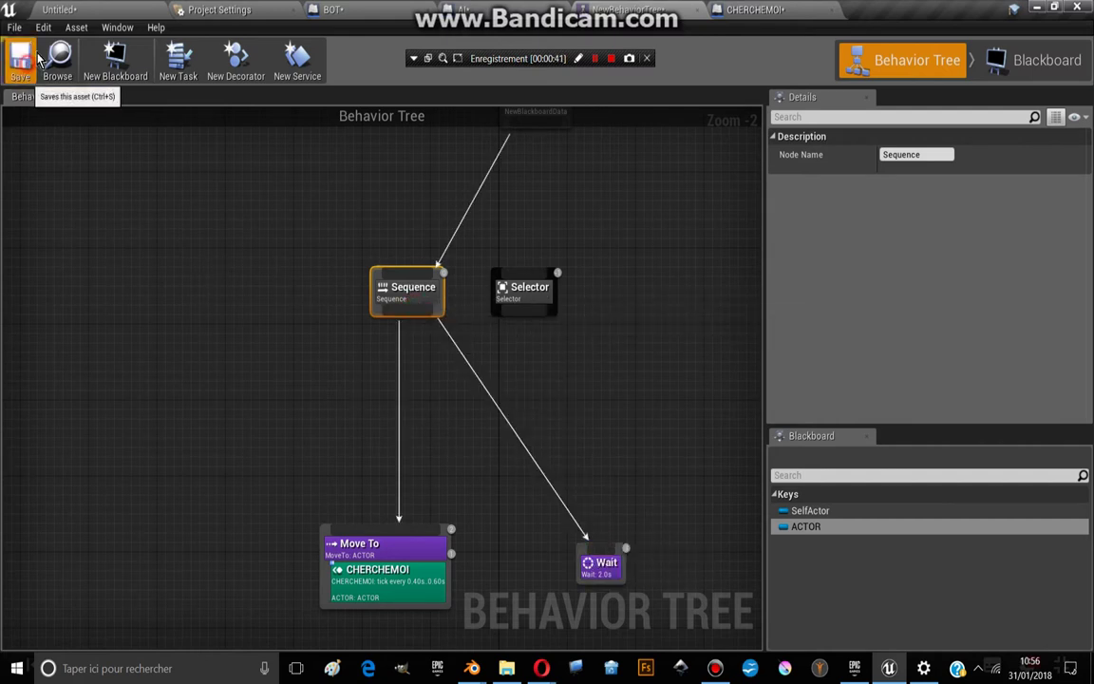
click(59, 9)
Step: Play the level, running the player with W and S while the AI chases, then stop with Esc
click(798, 58)
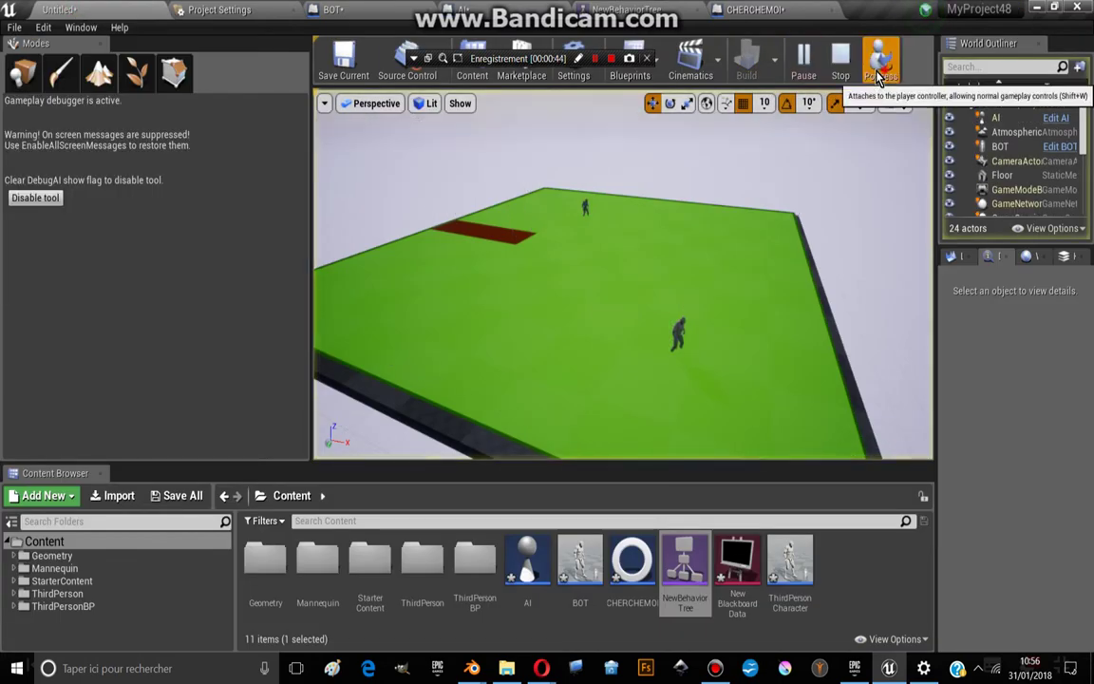
key(w)
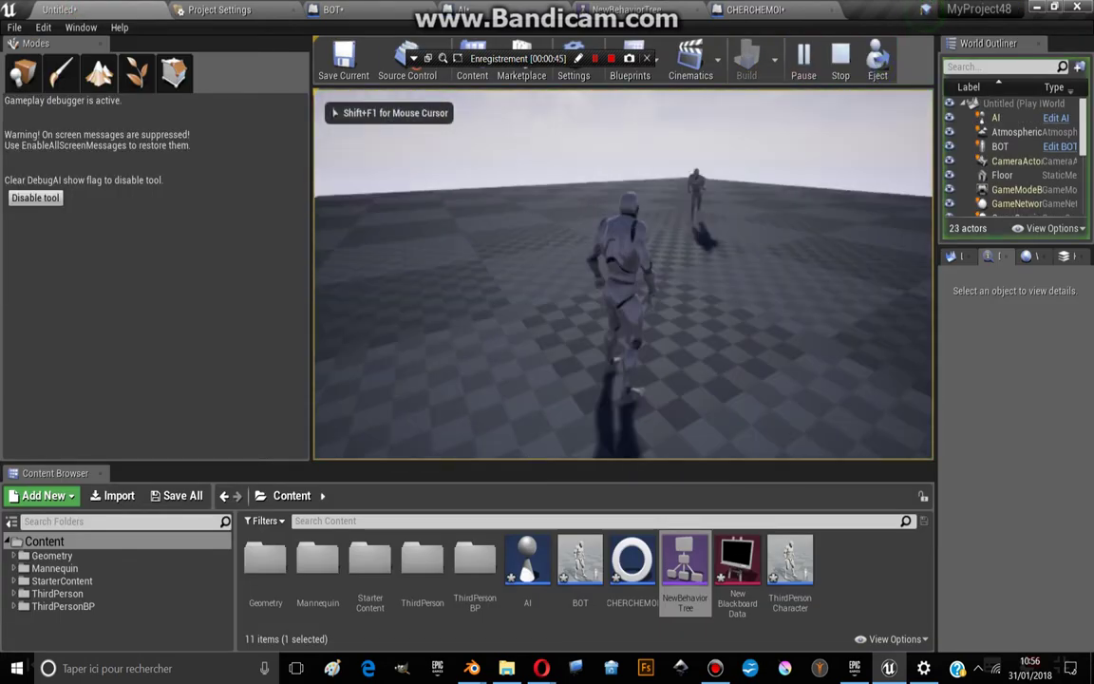
key(w)
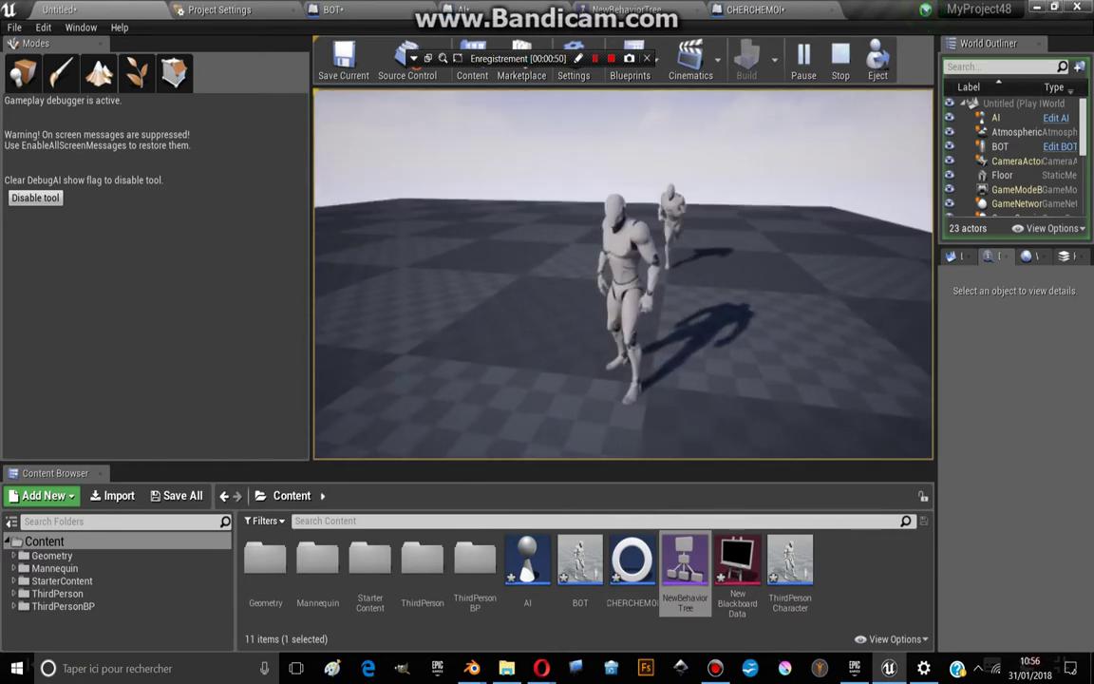
key(w)
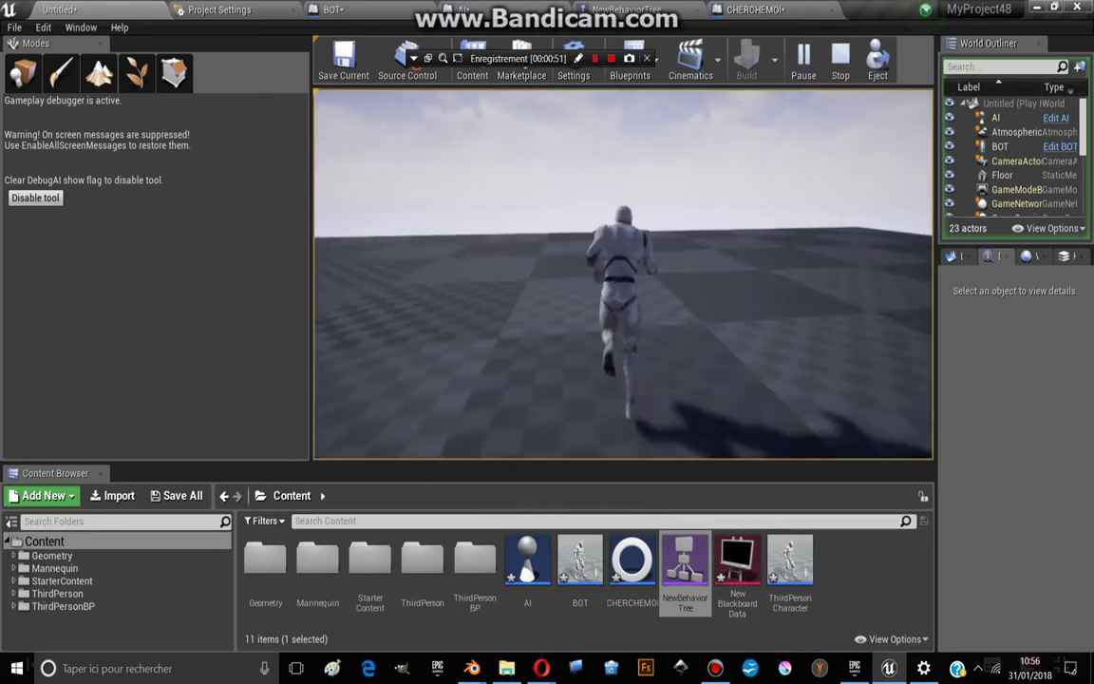
key(s)
key(s)
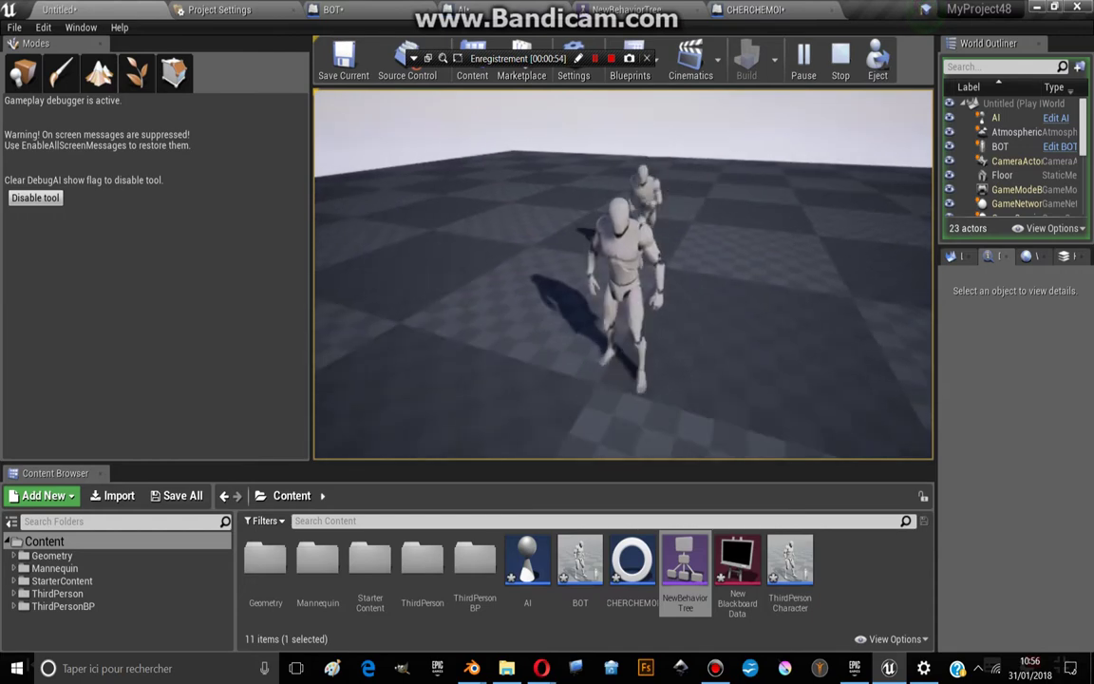
key(s)
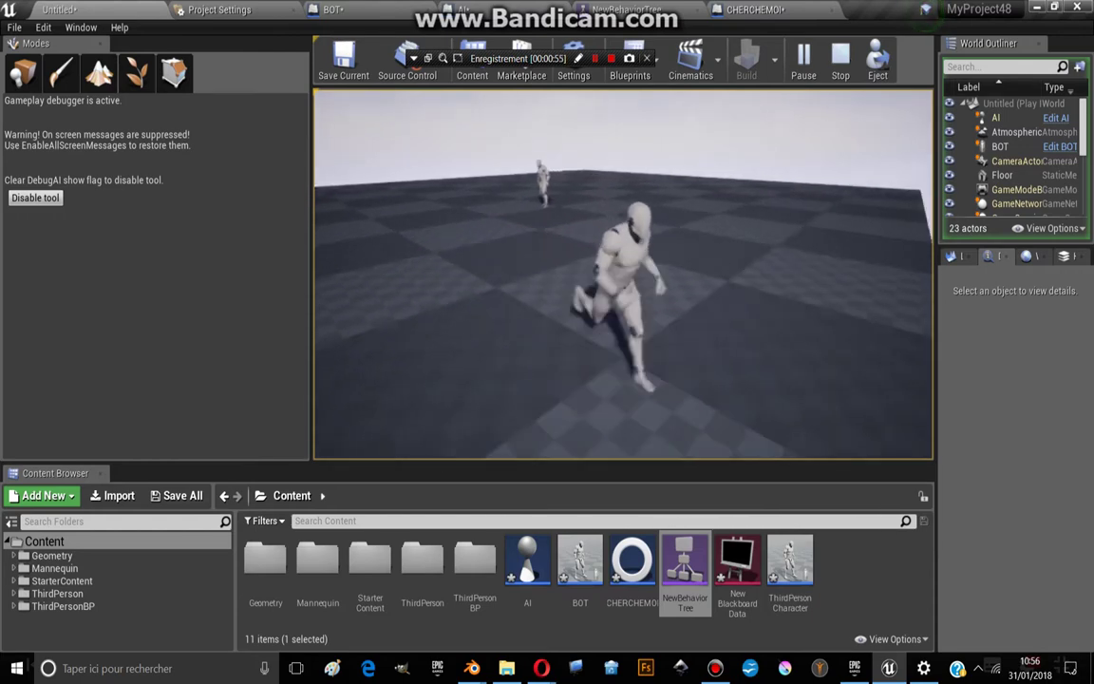
key(w)
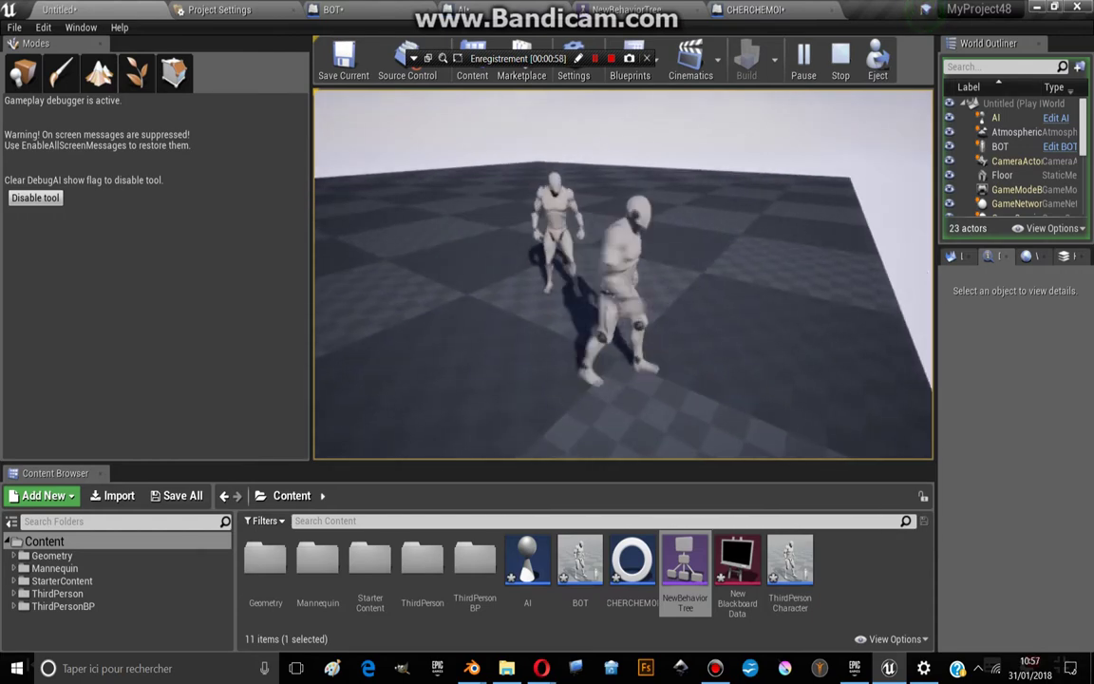
key(Escape)
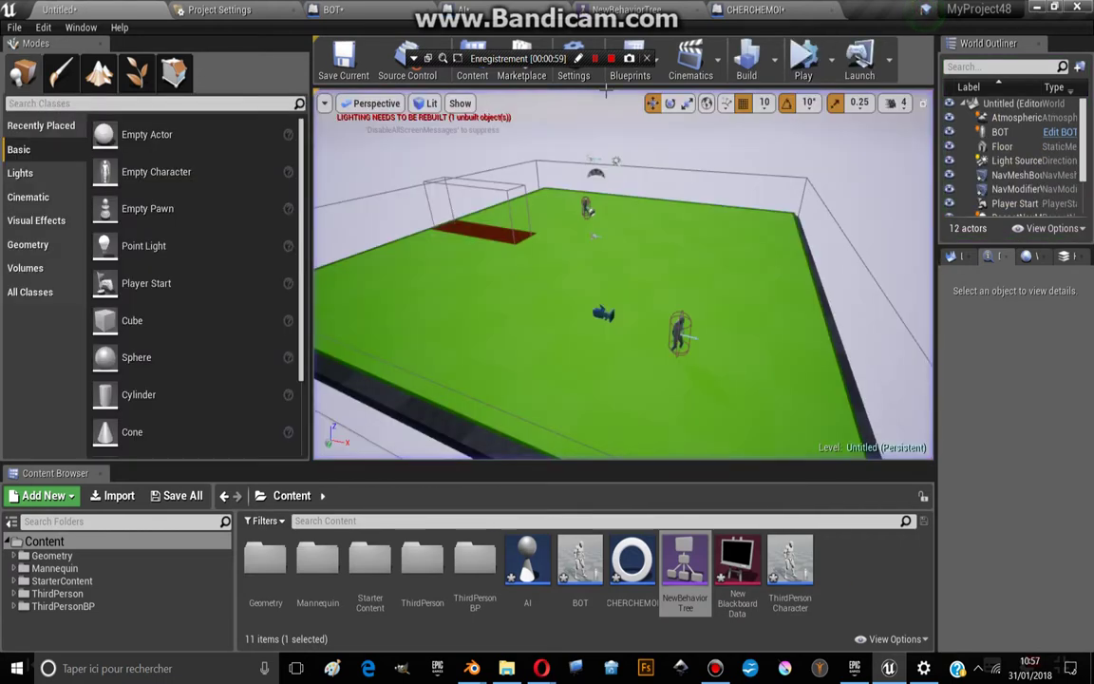
click(627, 9)
Step: Move the Selector aside and arrange Move To and Wait beneath the Sequence
right_drag(491, 312, 390, 266)
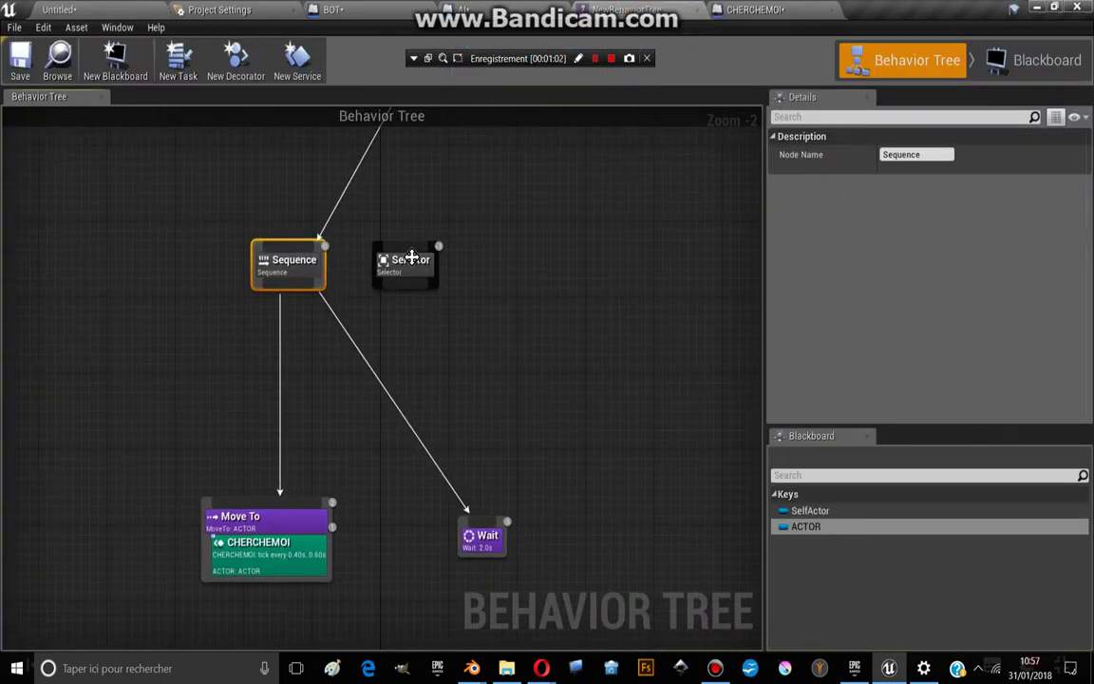
drag(403, 262, 637, 293)
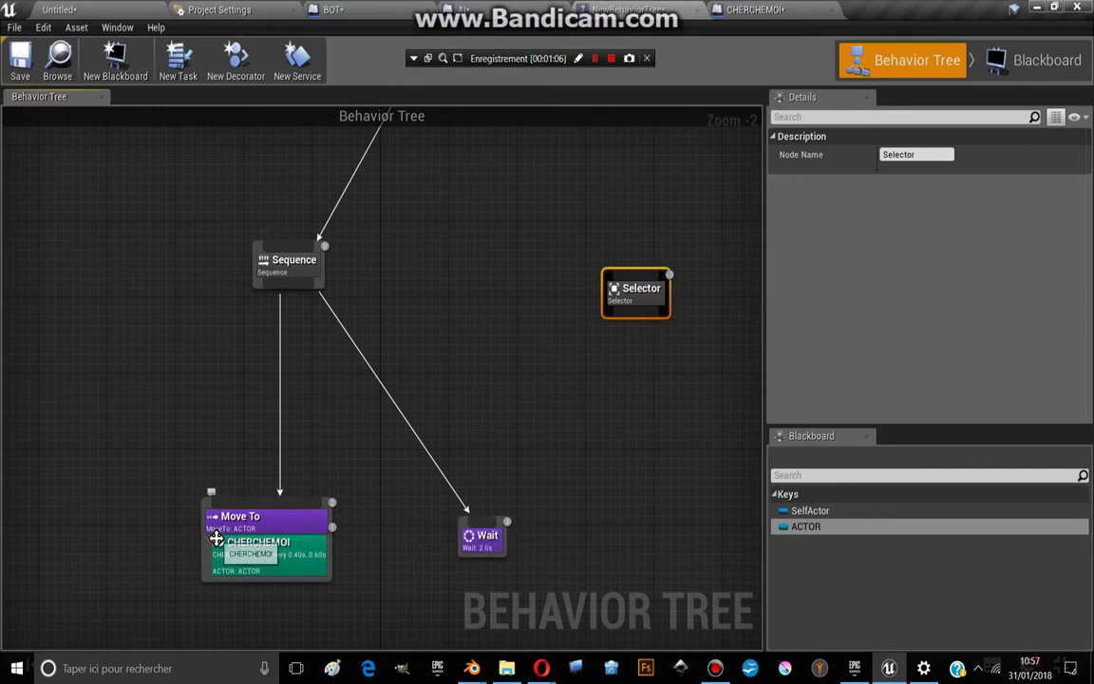
drag(217, 539, 166, 500)
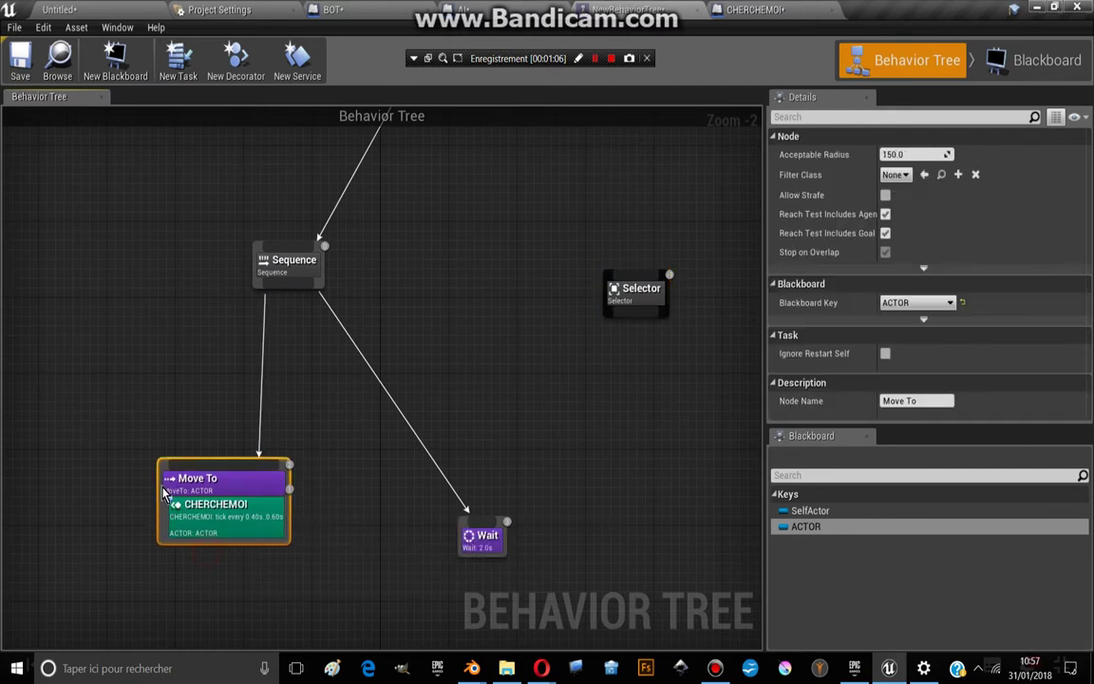
click(456, 560)
drag(472, 541, 369, 475)
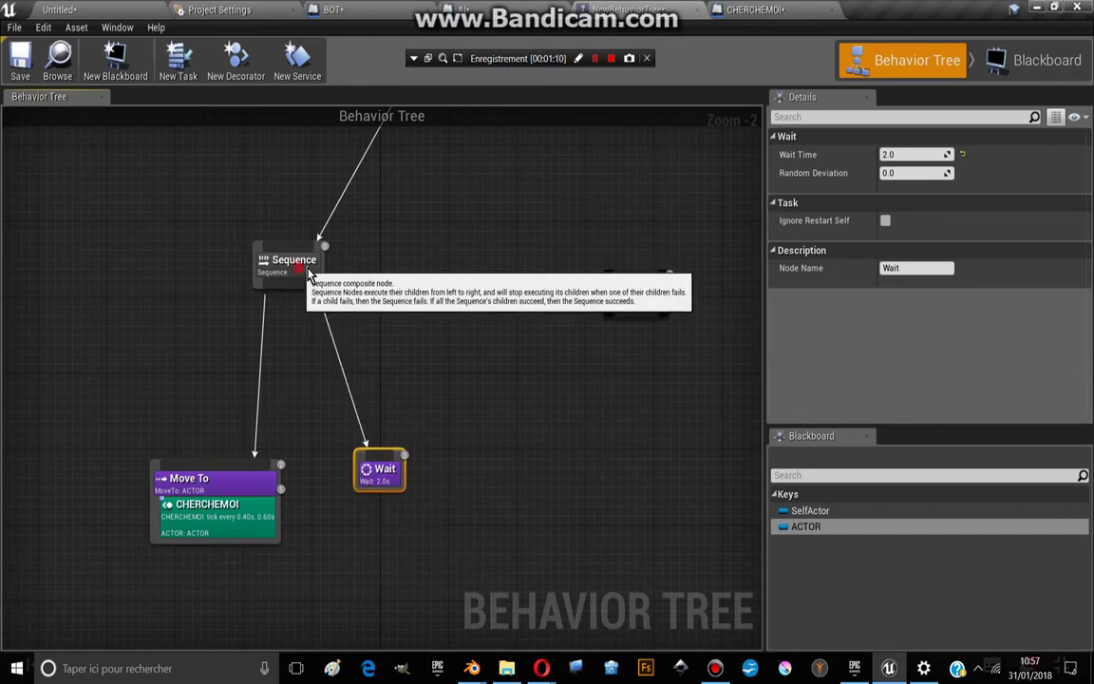
drag(309, 274, 414, 285)
drag(380, 471, 500, 484)
right_drag(459, 325, 494, 335)
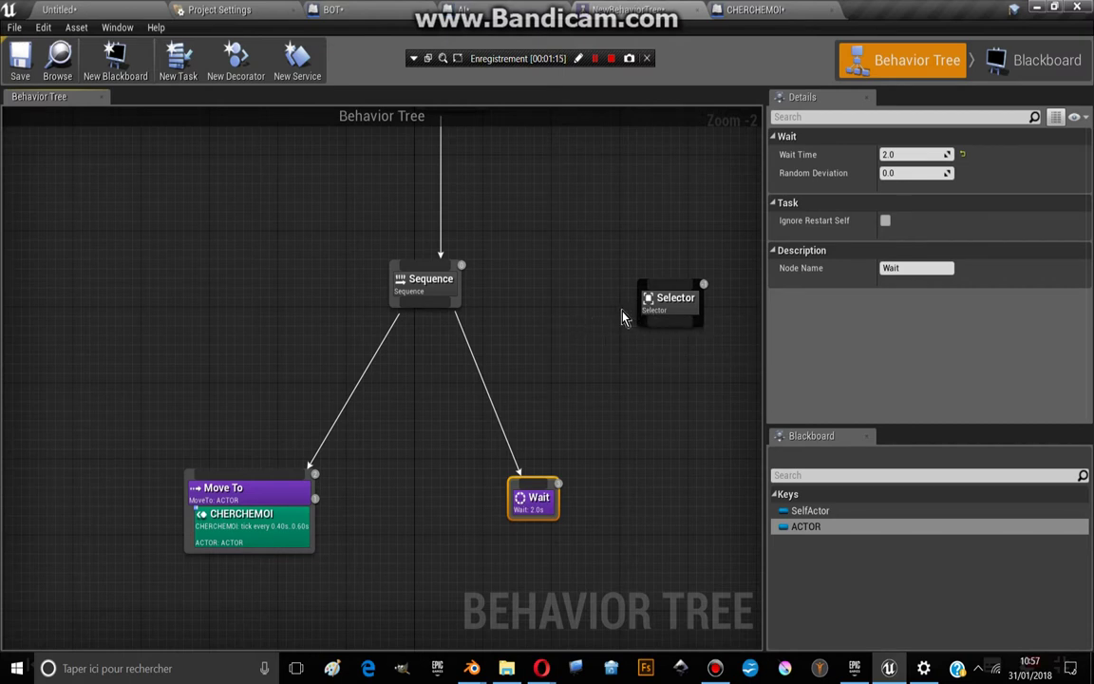
Step: Place the Selector beside the Sequence and bring ROOT back into view
click(663, 306)
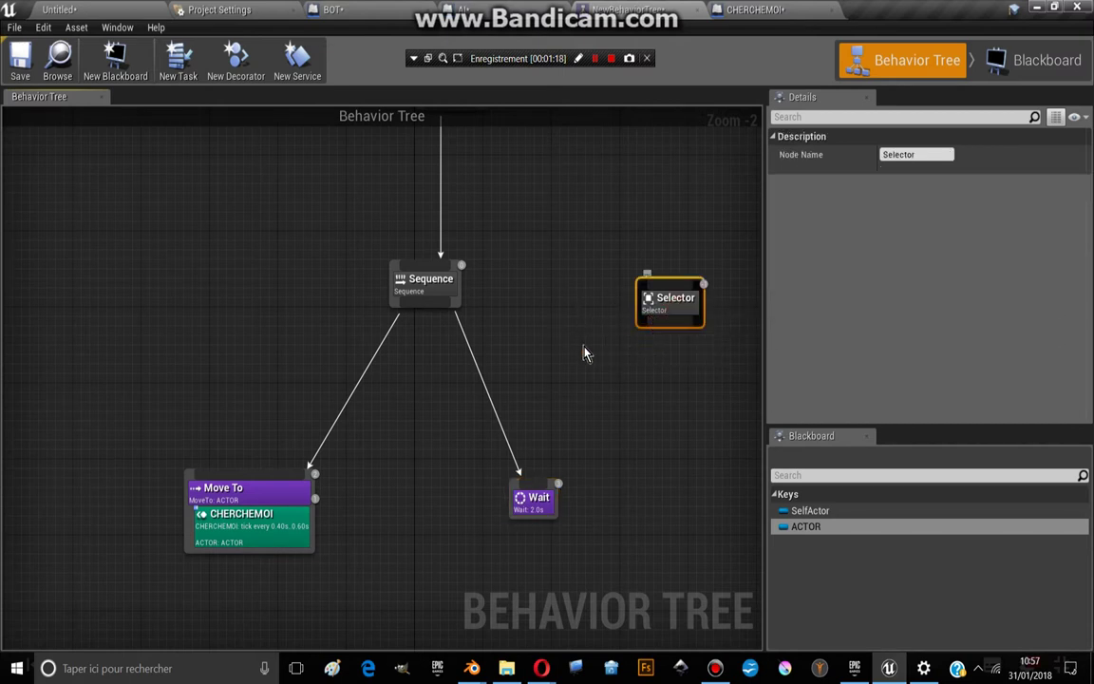
drag(541, 510, 551, 527)
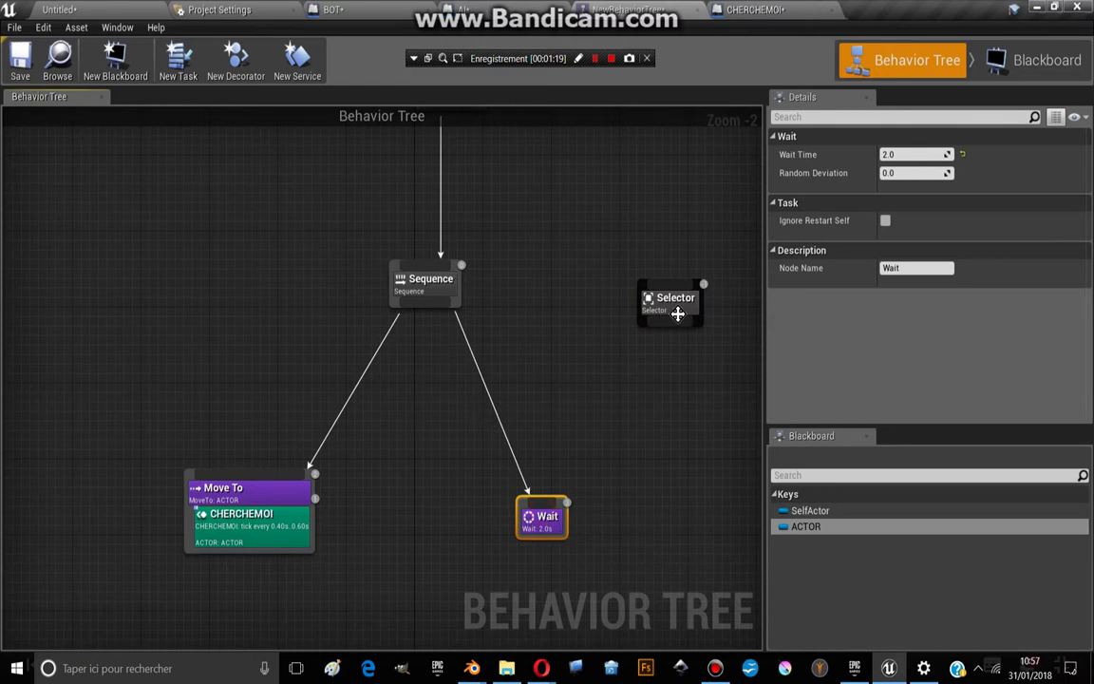
drag(672, 309, 516, 303)
right_drag(516, 302, 516, 394)
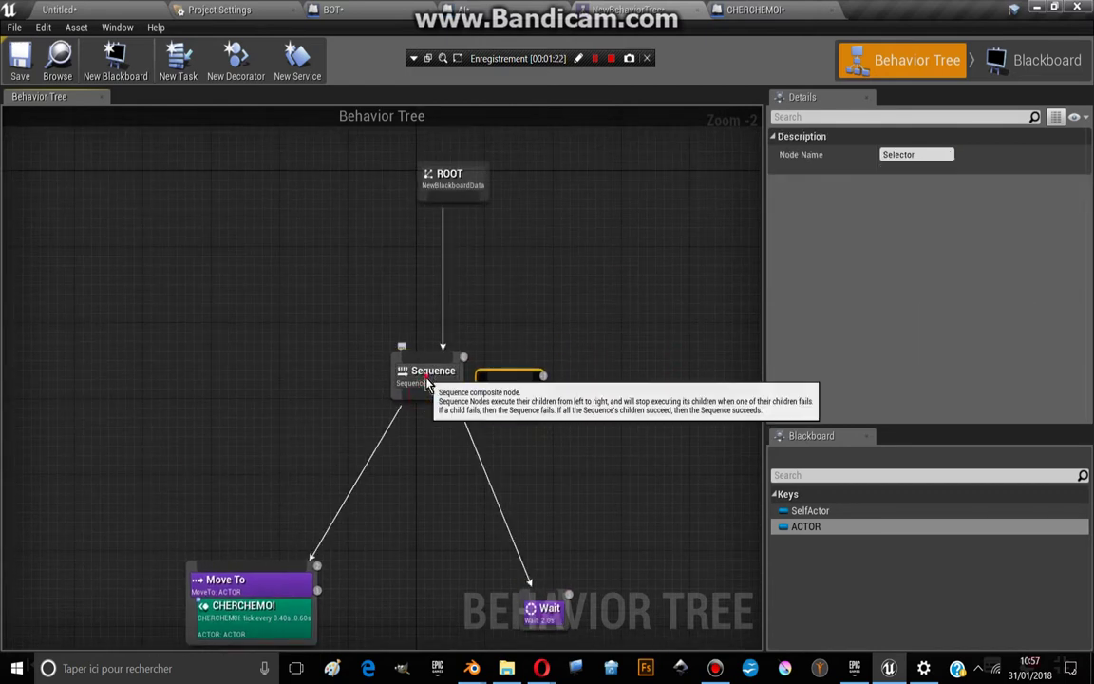
Step: Delete the Sequence and wire ROOT to the Selector, which now drives Move To and Wait
click(421, 376)
key(Delete)
mouse_move(456, 196)
mouse_down()
mouse_move(504, 384)
mouse_move(285, 568)
mouse_up()
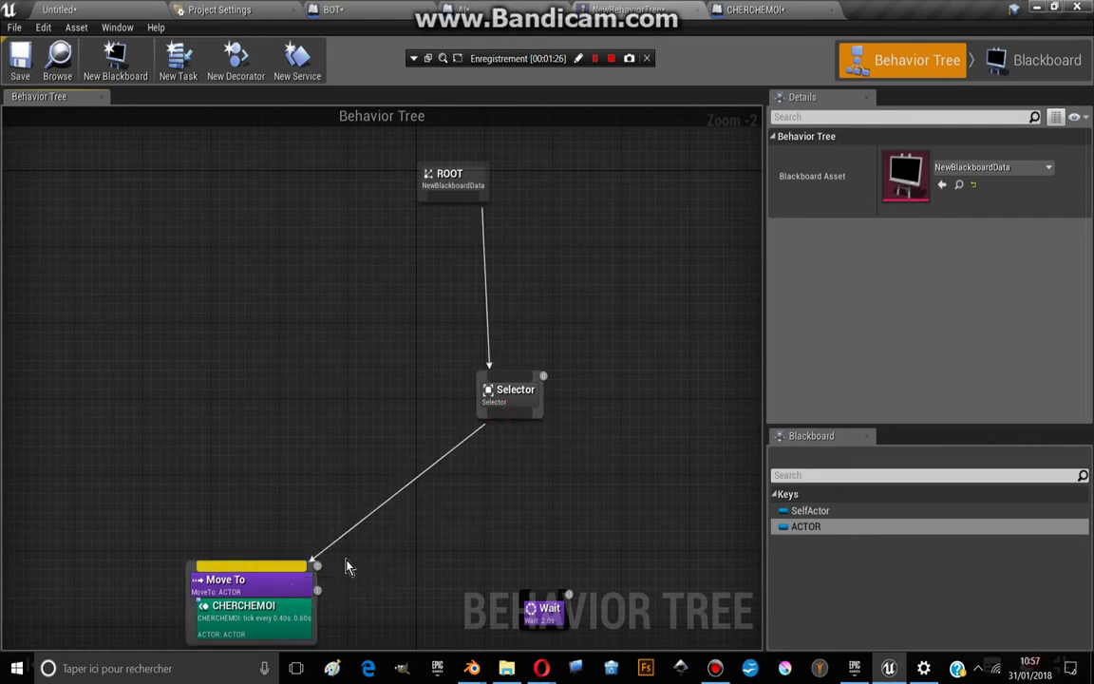
right_drag(528, 492, 493, 399)
mouse_move(480, 306)
mouse_down()
mouse_move(418, 306)
mouse_move(510, 514)
mouse_move(425, 556)
mouse_up()
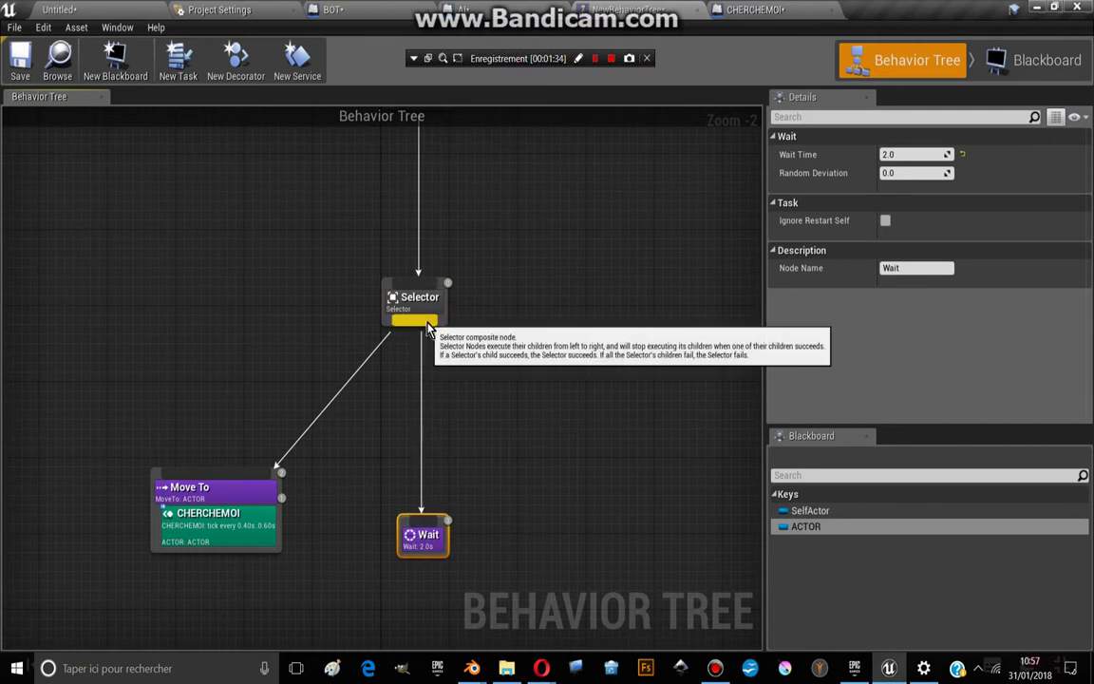
Step: Add a third Move To task under the Selector, then switch to Blackboard mode
drag(427, 327, 551, 508)
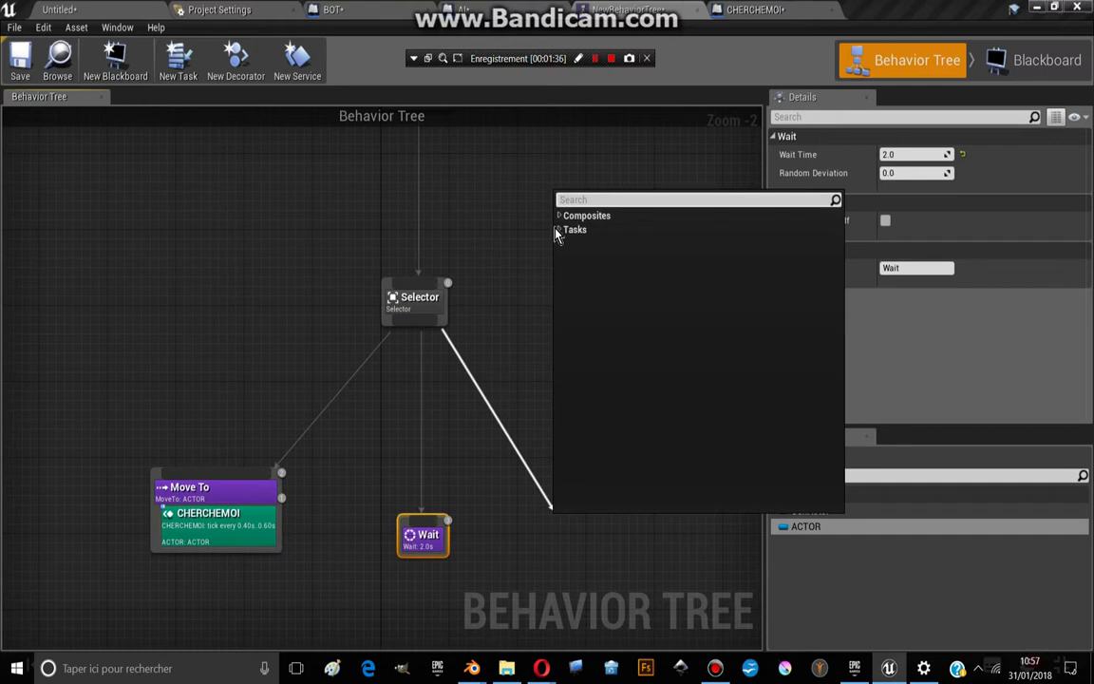
click(558, 231)
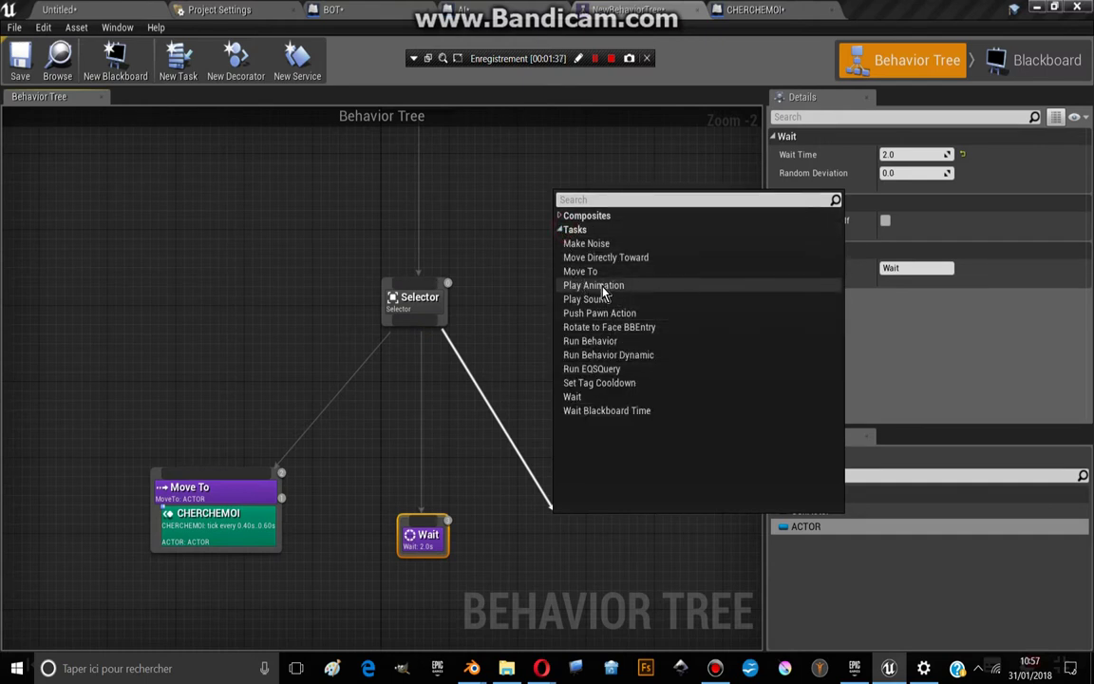
click(581, 271)
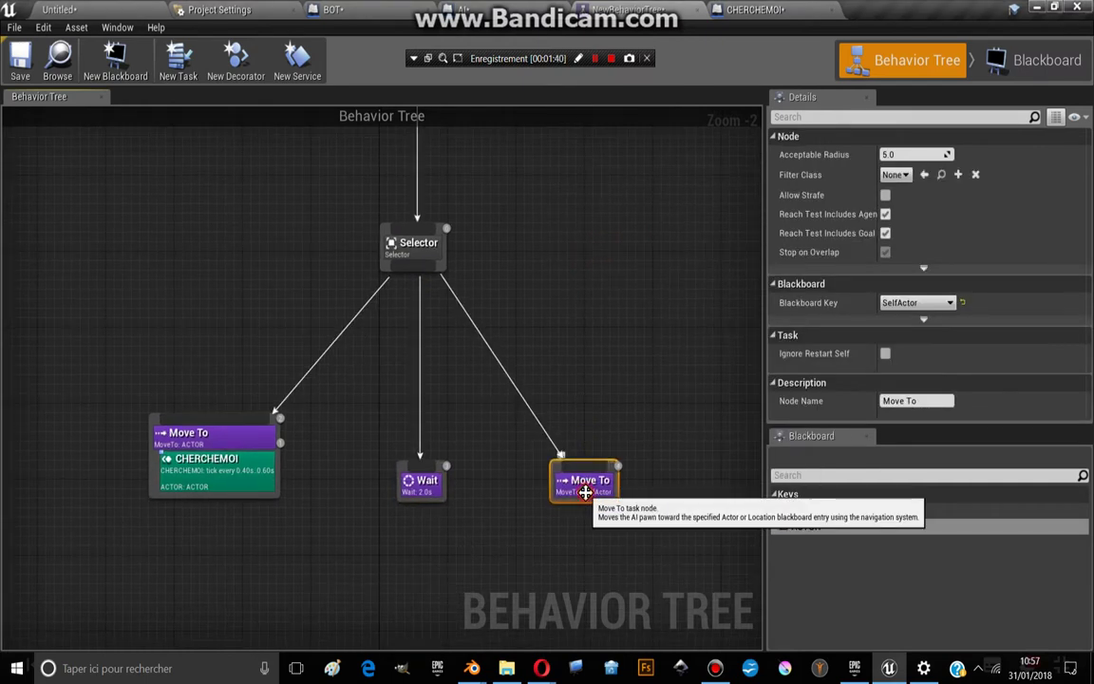
click(1046, 68)
Step: Create a Vector blackboard key named POINTS and save the blackboard
click(28, 137)
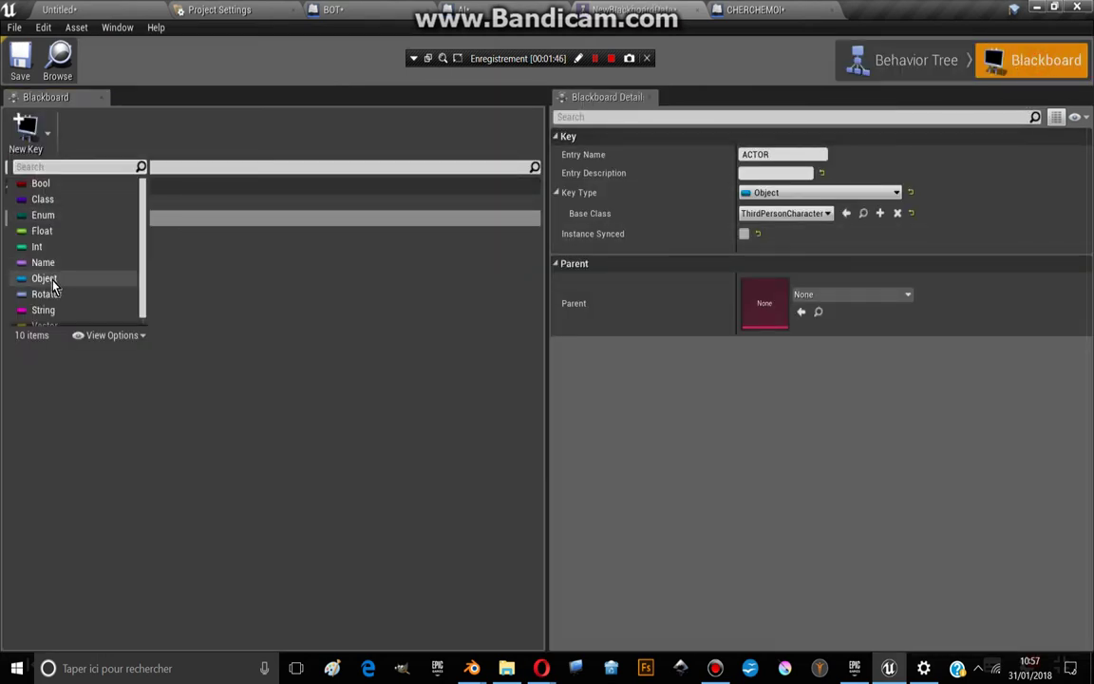
scroll(52, 285, down, 1)
click(49, 313)
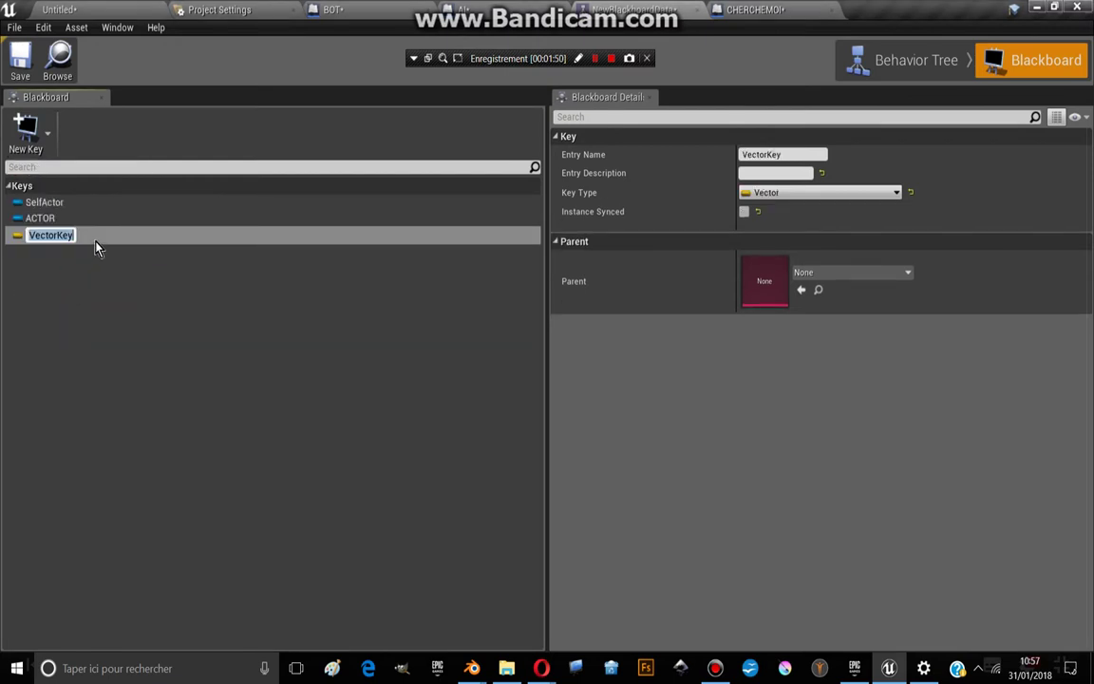
text(PO)
text(INTS)
key(Return)
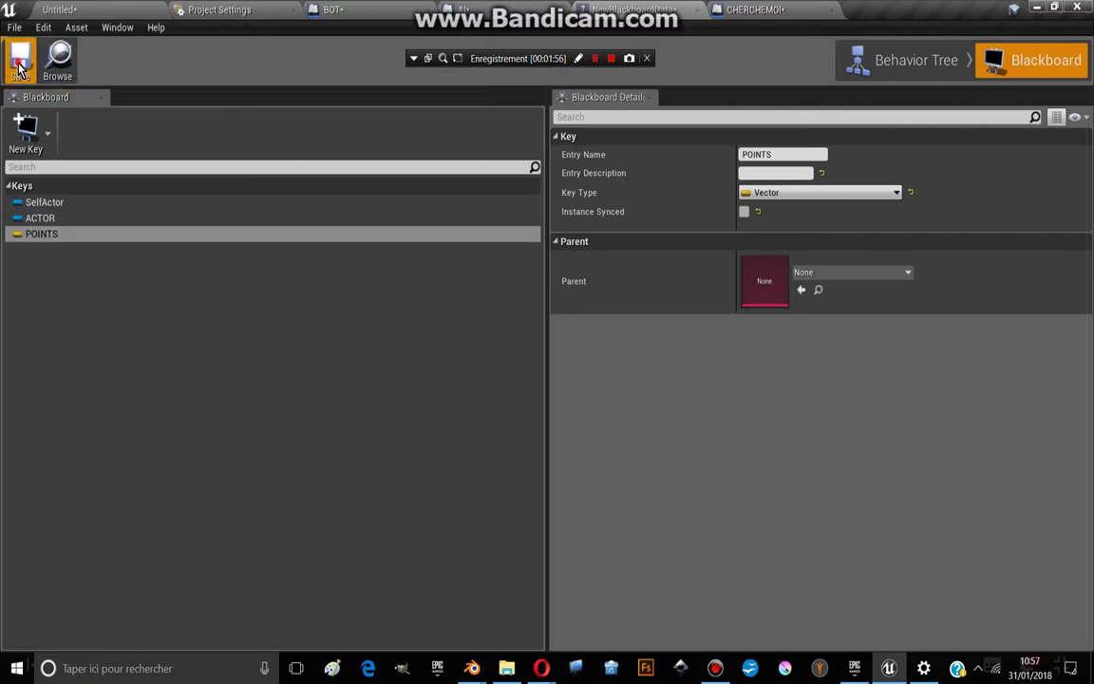
click(82, 9)
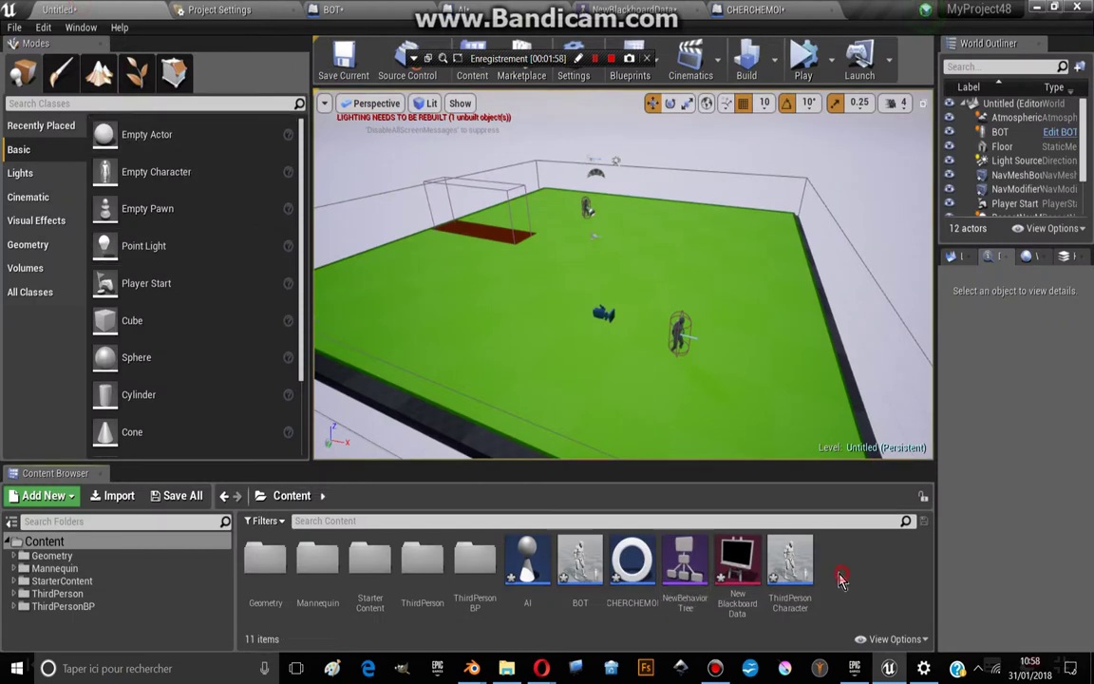
Step: Open the AI controller blueprint and delete its unused Event Tick node
drag(660, 462, 655, 410)
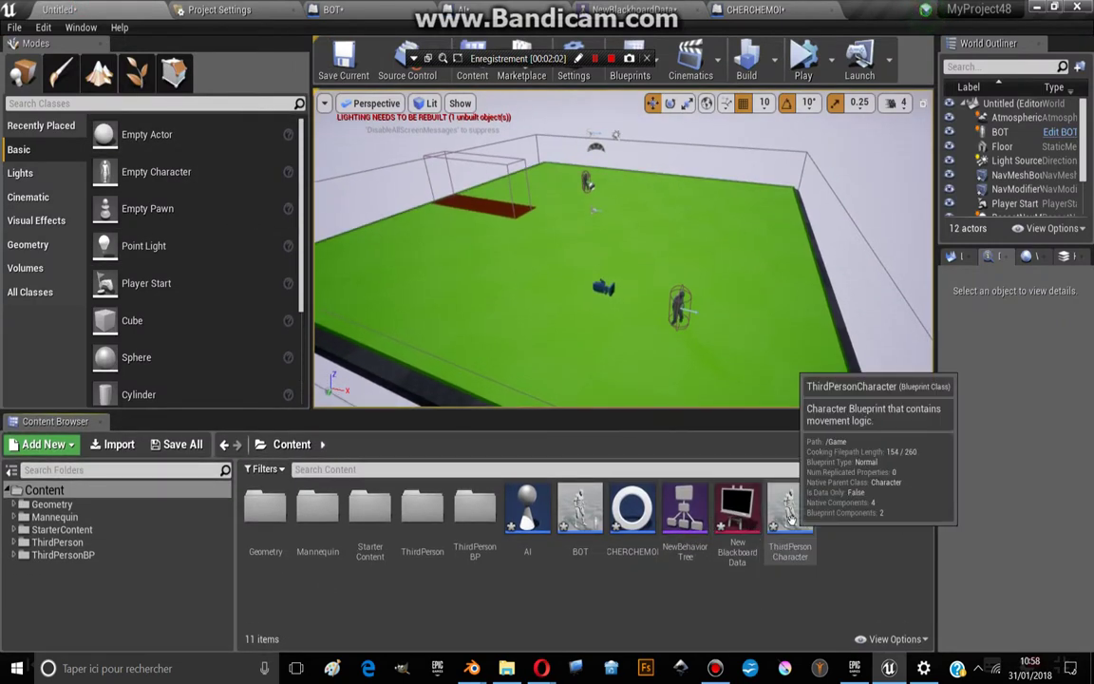
double_click(529, 521)
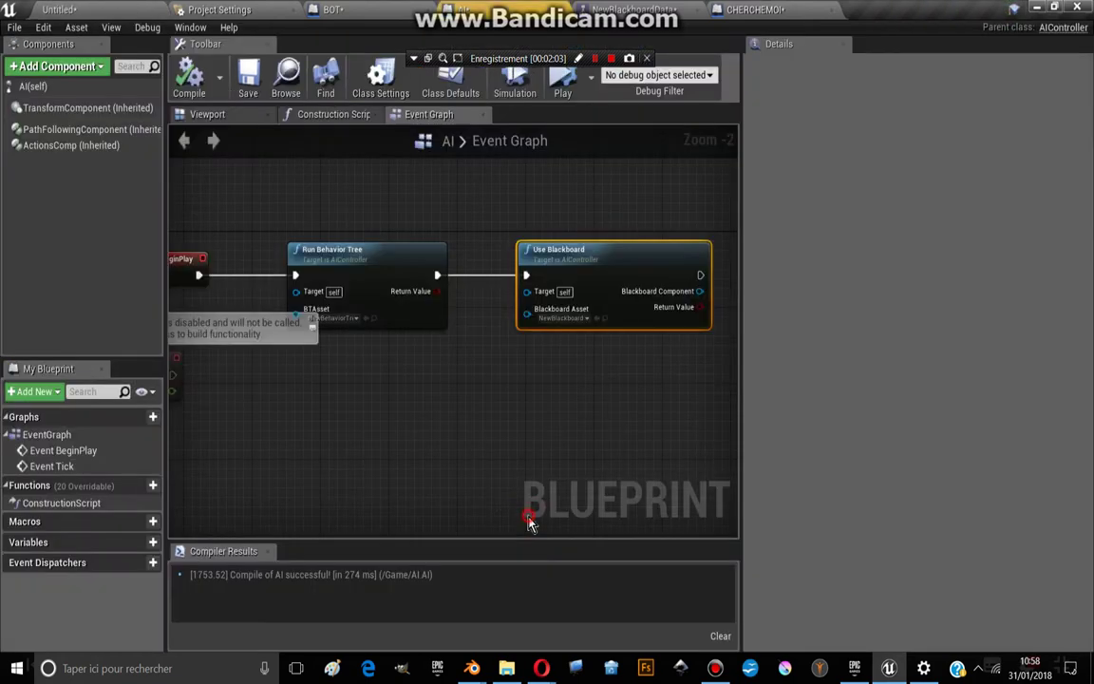
scroll(415, 371, down, 2)
scroll(338, 244, up, 3)
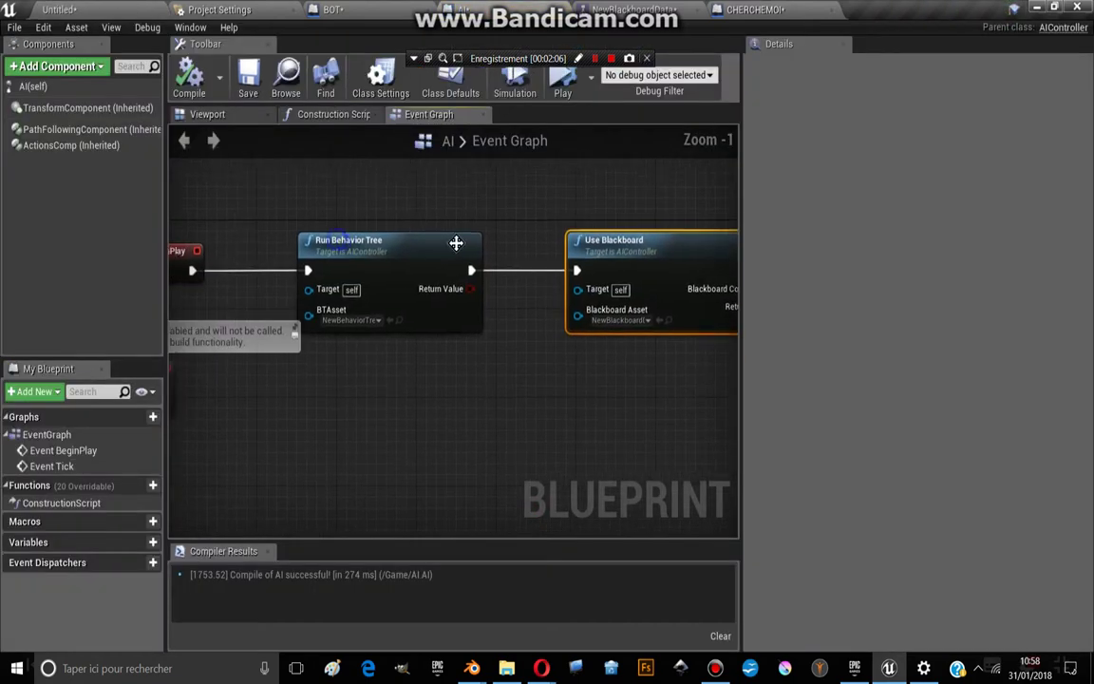
scroll(242, 269, down, 2)
drag(242, 269, 289, 227)
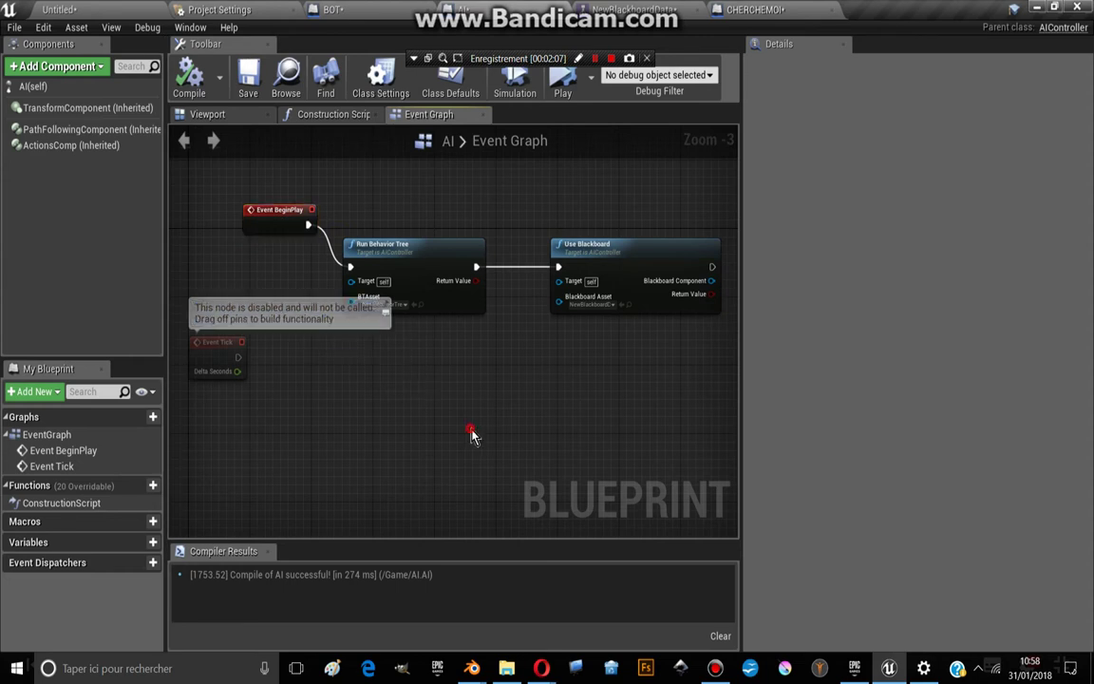
click(312, 370)
key(Delete)
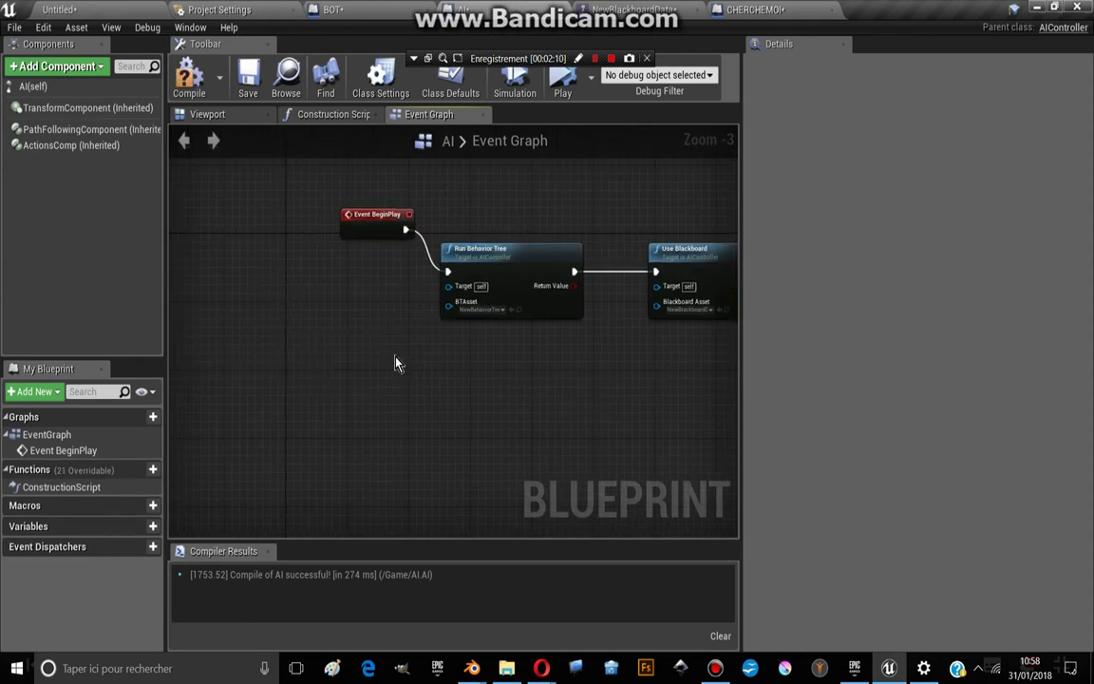
Step: Line up Event BeginPlay, Run Behavior Tree and Use Blackboard in the Event Graph
right_drag(355, 322, 331, 328)
drag(331, 327, 310, 284)
right_drag(370, 255, 291, 331)
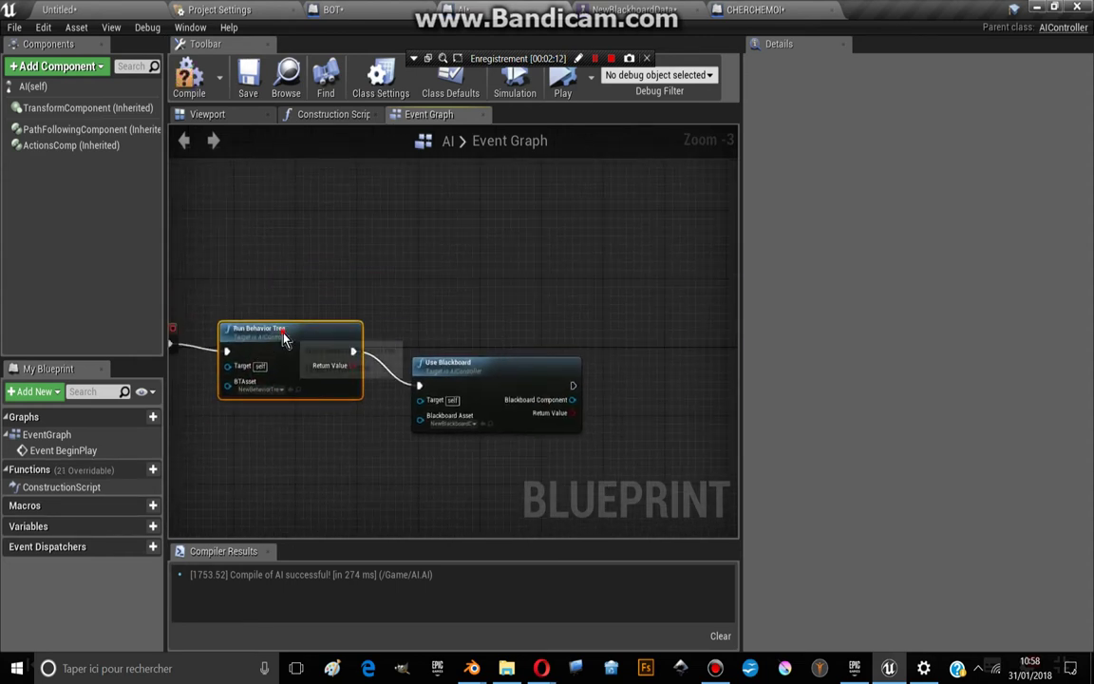
drag(460, 369, 460, 325)
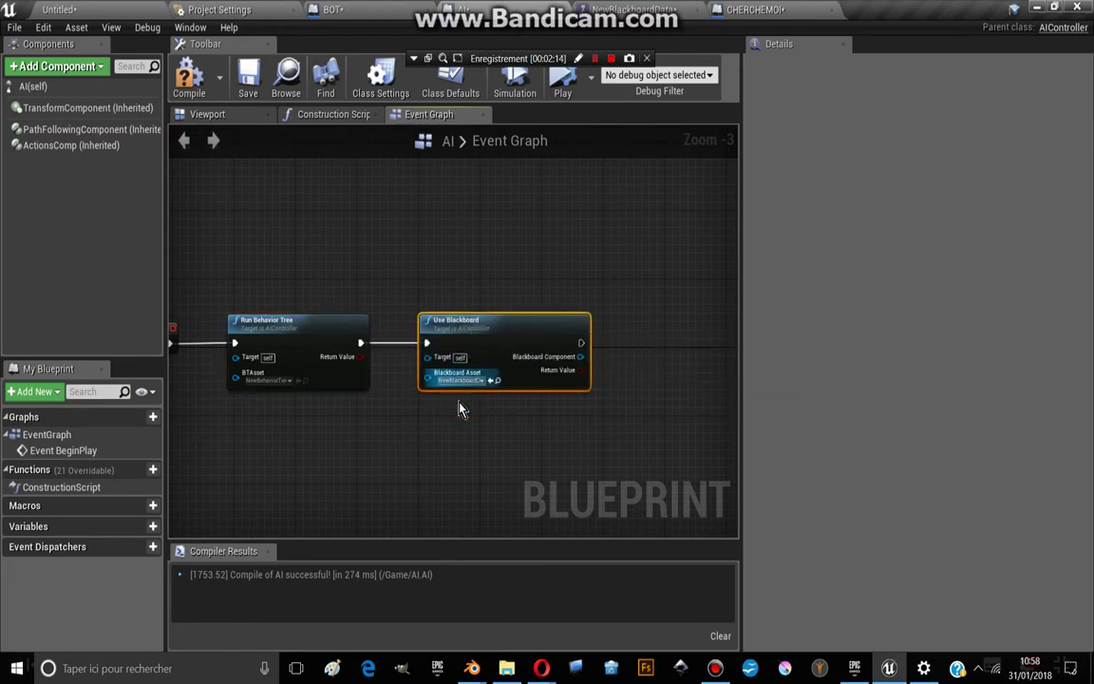
scroll(437, 438, up, 2)
right_drag(530, 428, 403, 408)
scroll(403, 408, up, 2)
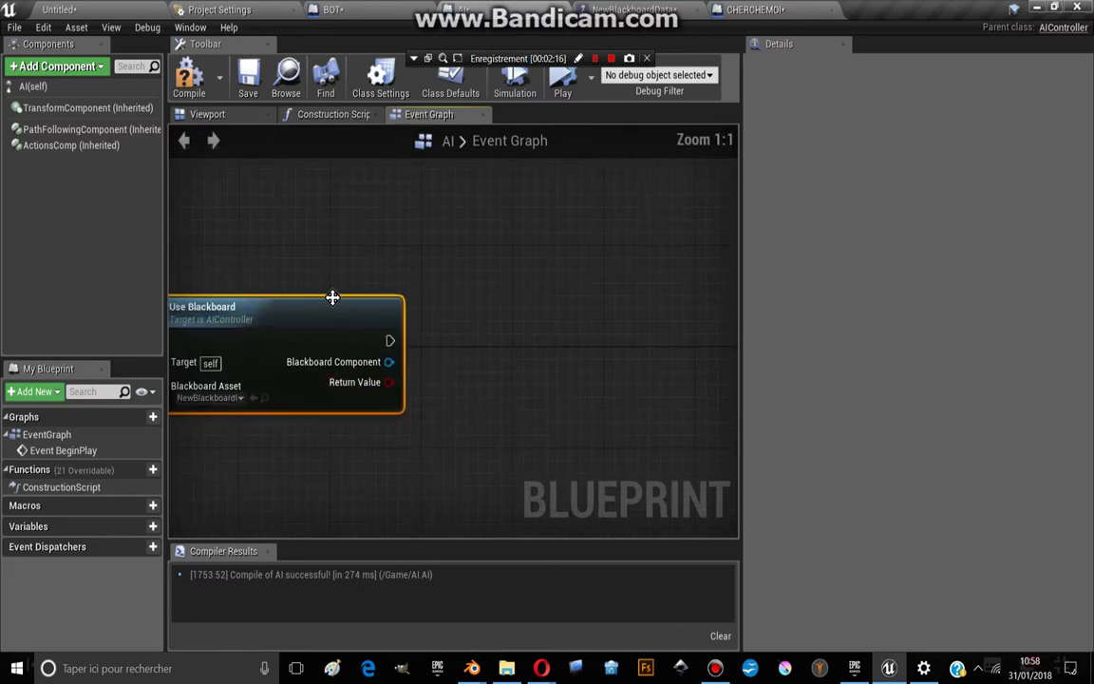
right_drag(334, 296, 292, 304)
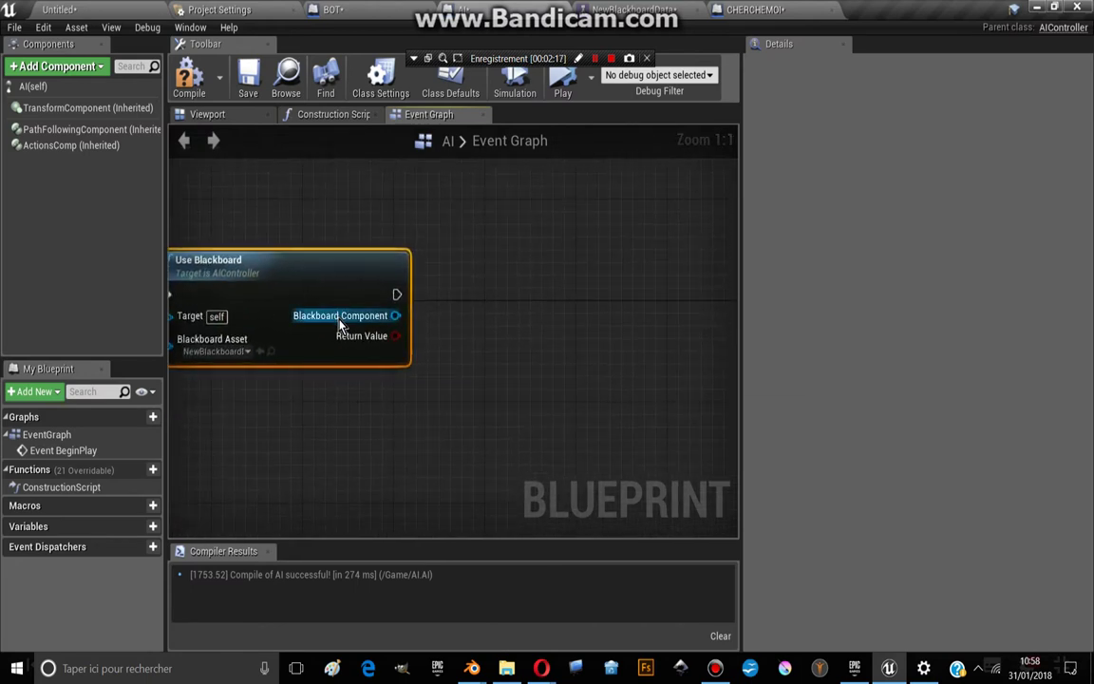
mouse_move(379, 318)
right_down()
mouse_move(422, 325)
mouse_move(361, 283)
right_up()
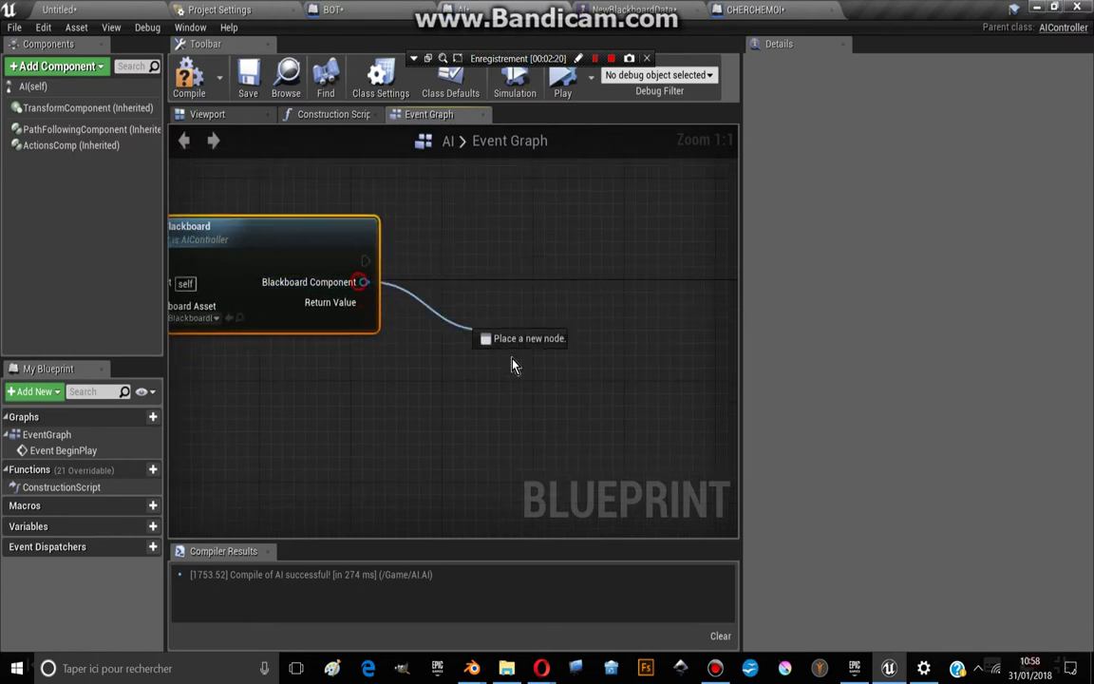
Step: Add a Set Value as Vector node from the Blackboard Component pin and position it
drag(364, 282, 486, 464)
text(set)
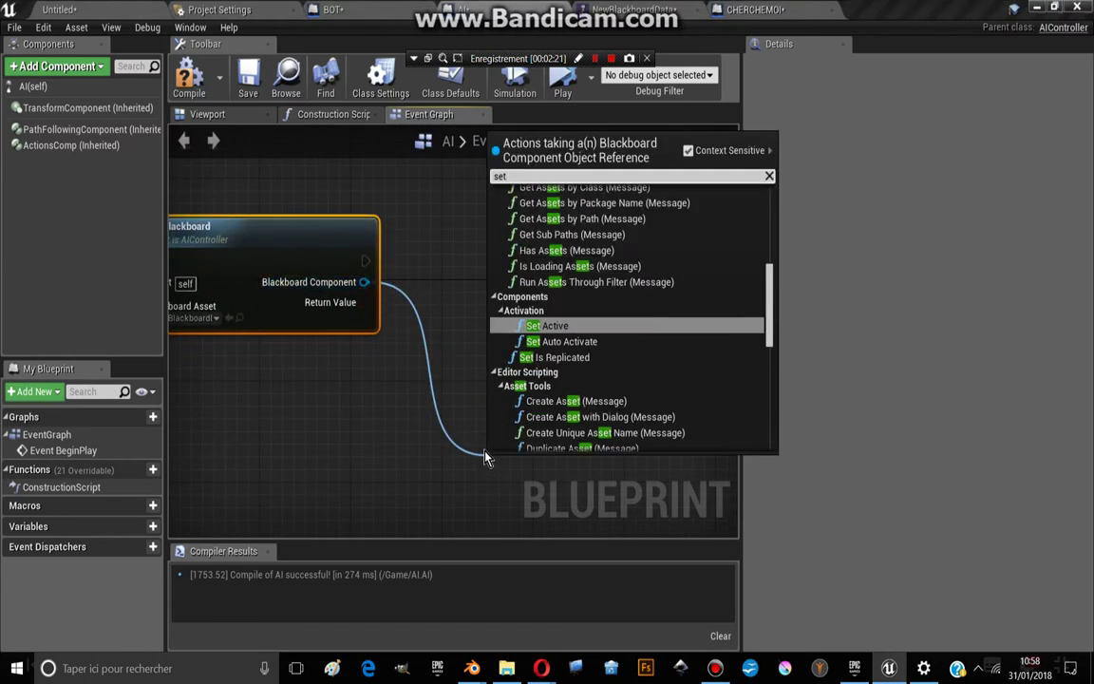
text(v)
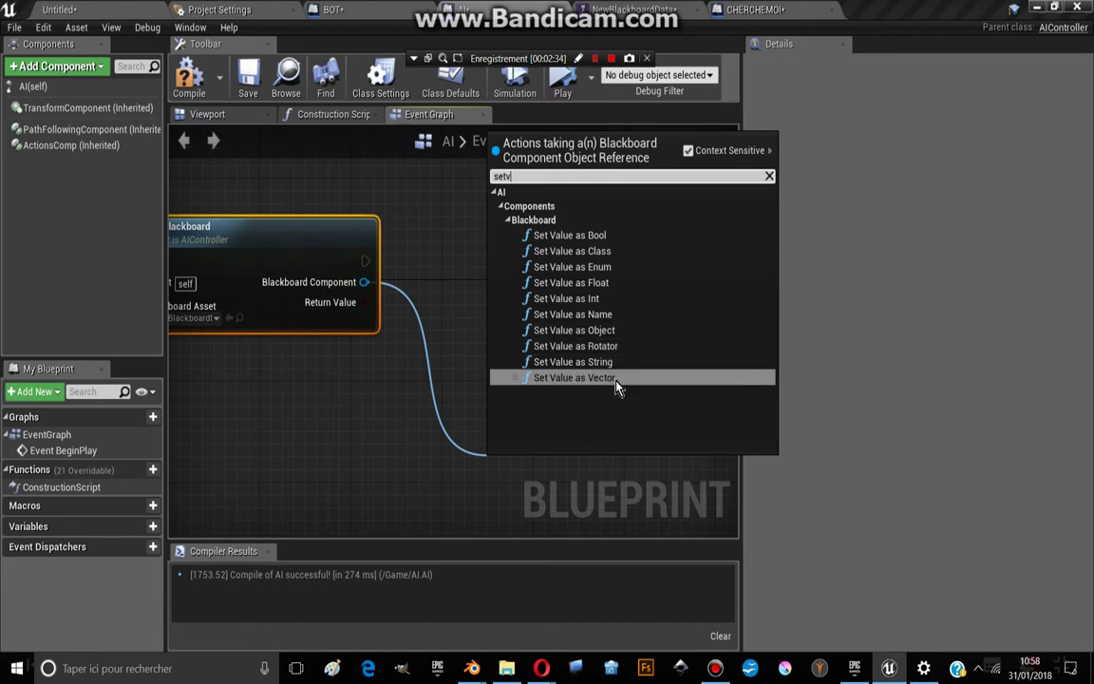
click(616, 380)
right_drag(534, 491, 460, 376)
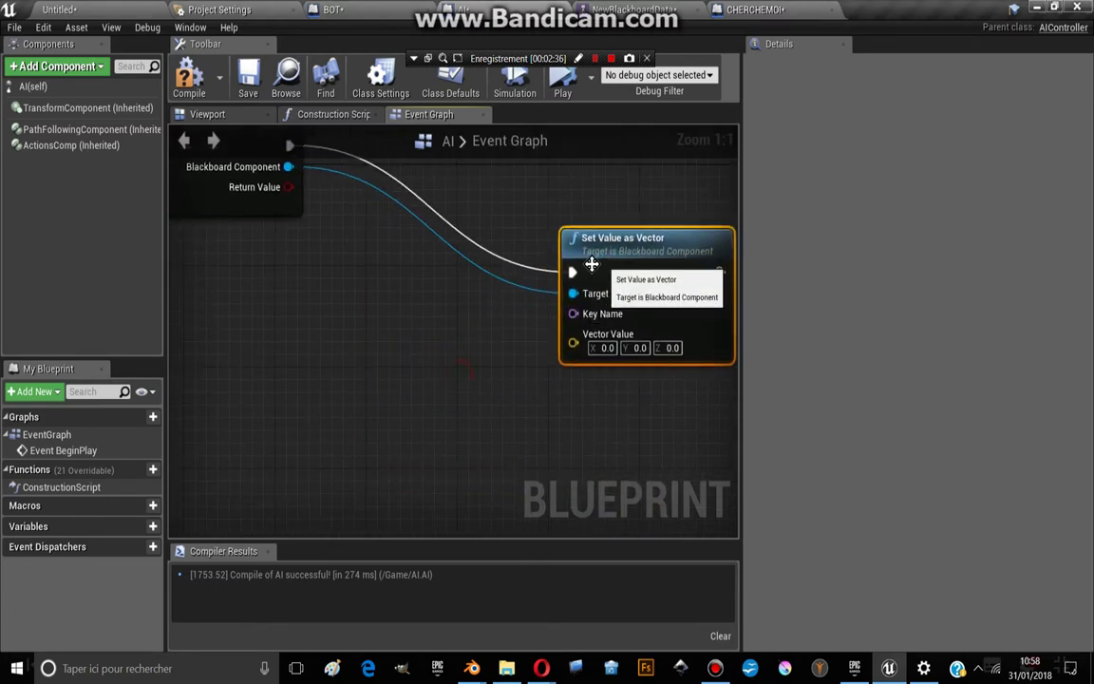
scroll(408, 322, down, 3)
scroll(540, 313, up, 1)
scroll(494, 323, up, 1)
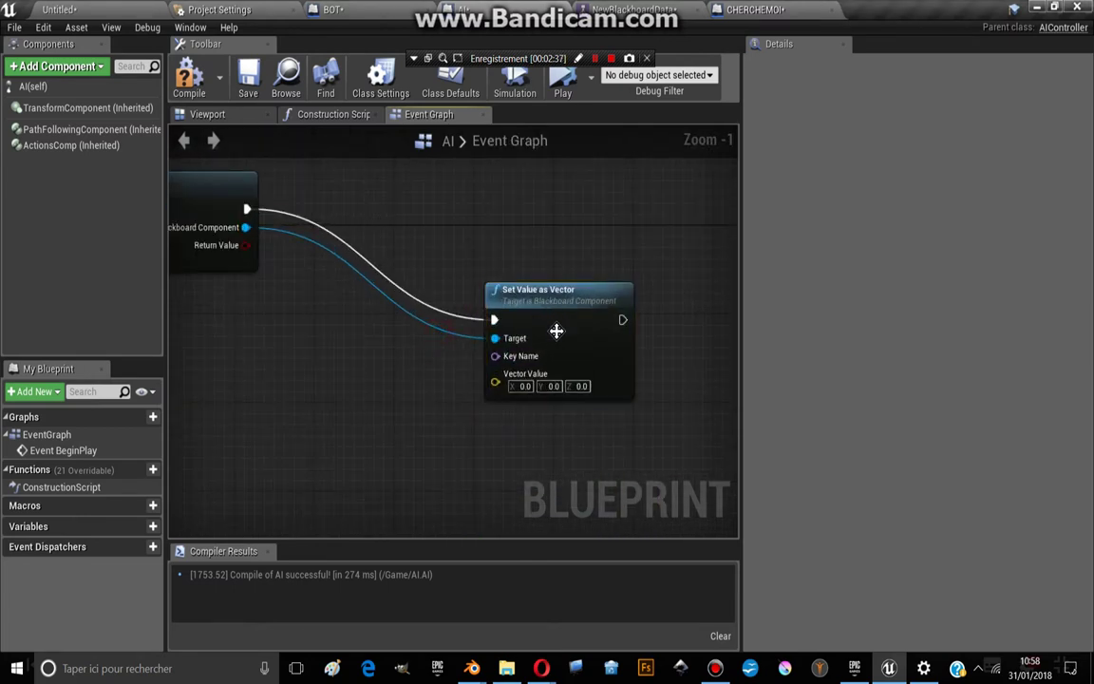
drag(557, 330, 567, 286)
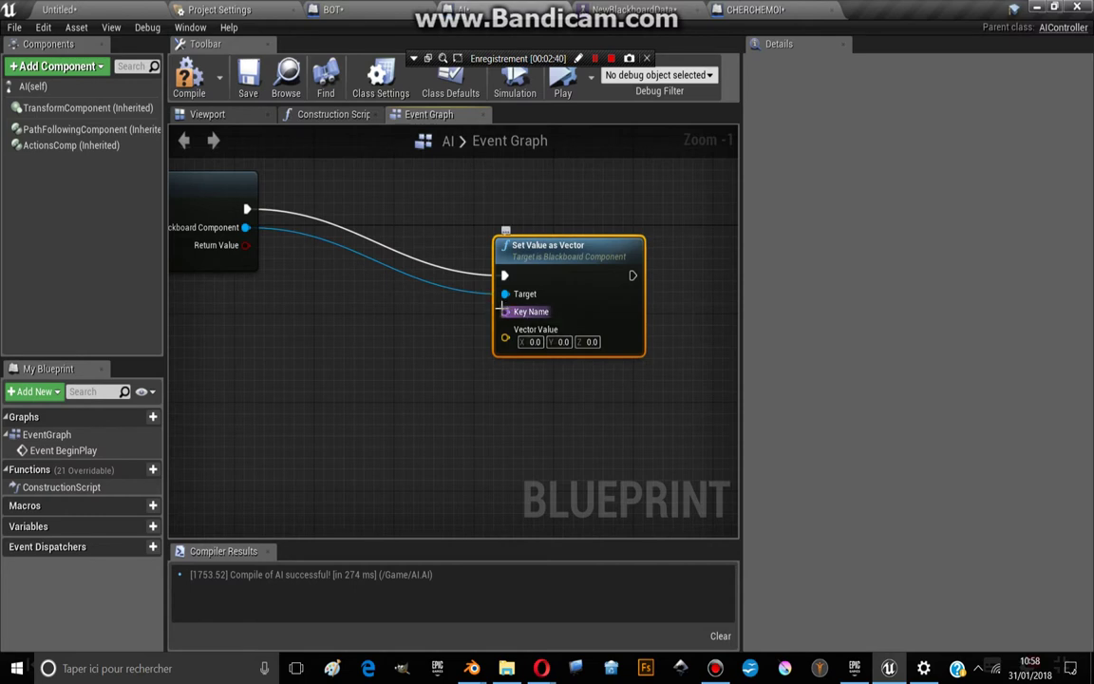
right_drag(500, 310, 530, 281)
drag(530, 281, 581, 278)
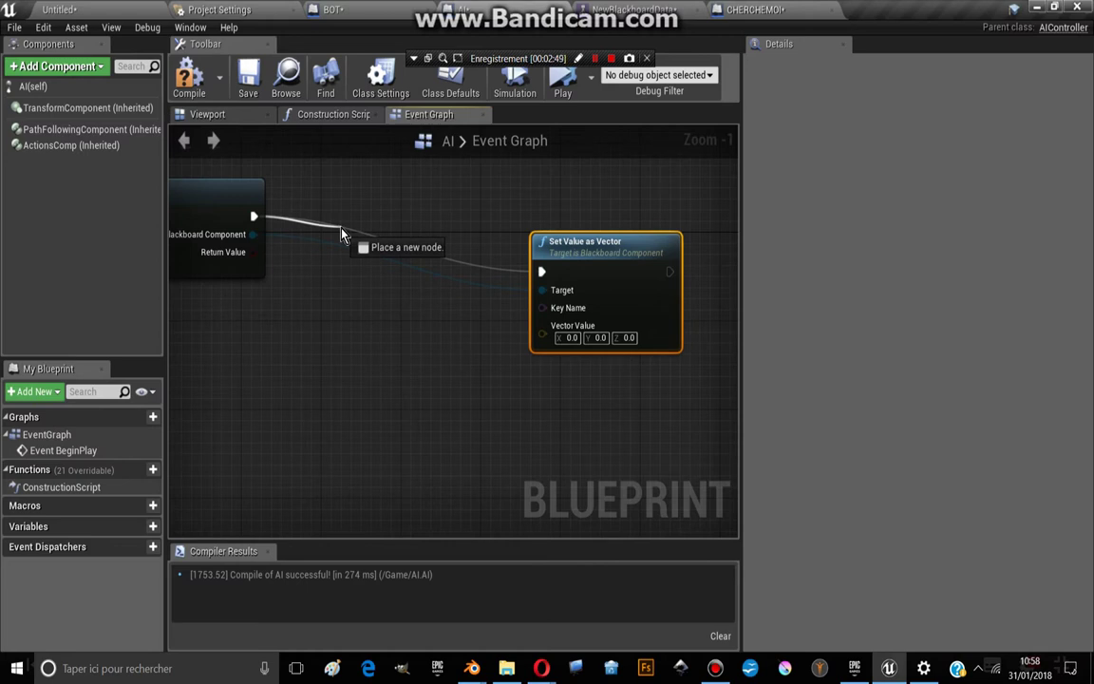
Step: Insert a Cast To ThirdPersonCharacter node before Set Value as Vector
drag(342, 236, 339, 238)
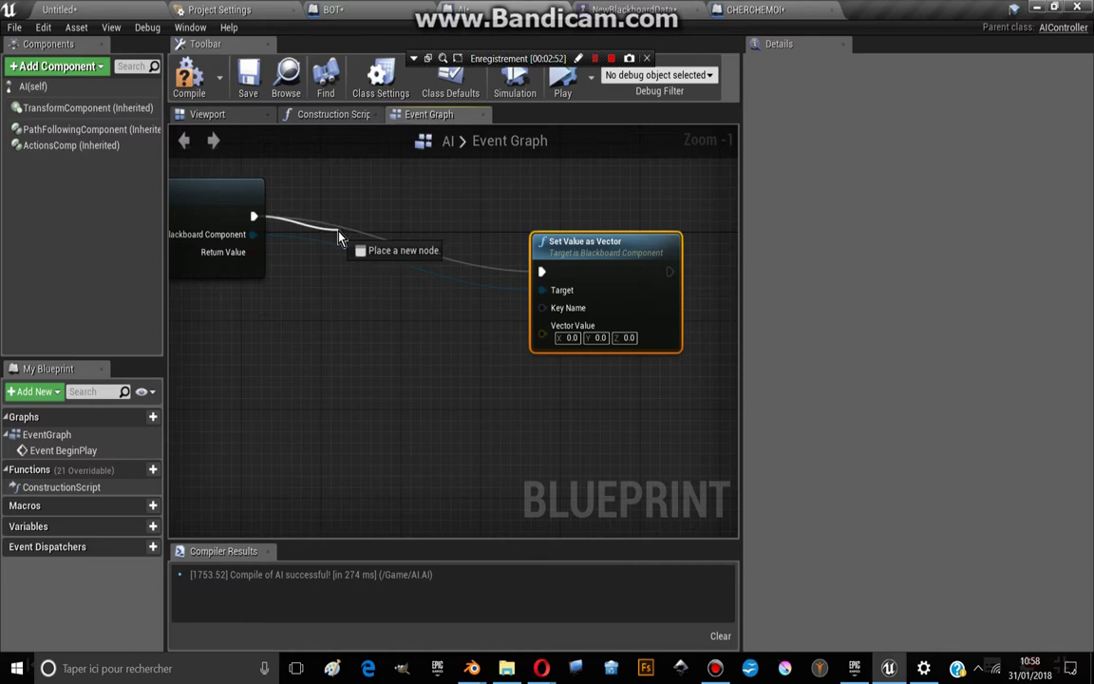
drag(340, 238, 343, 234)
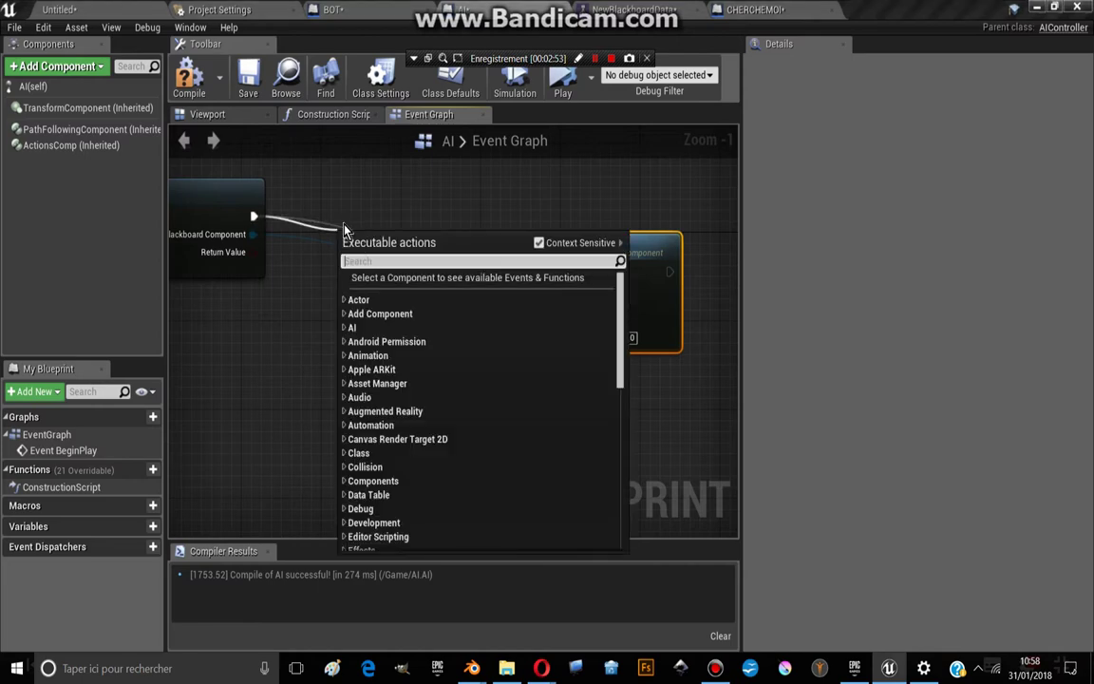
text(third)
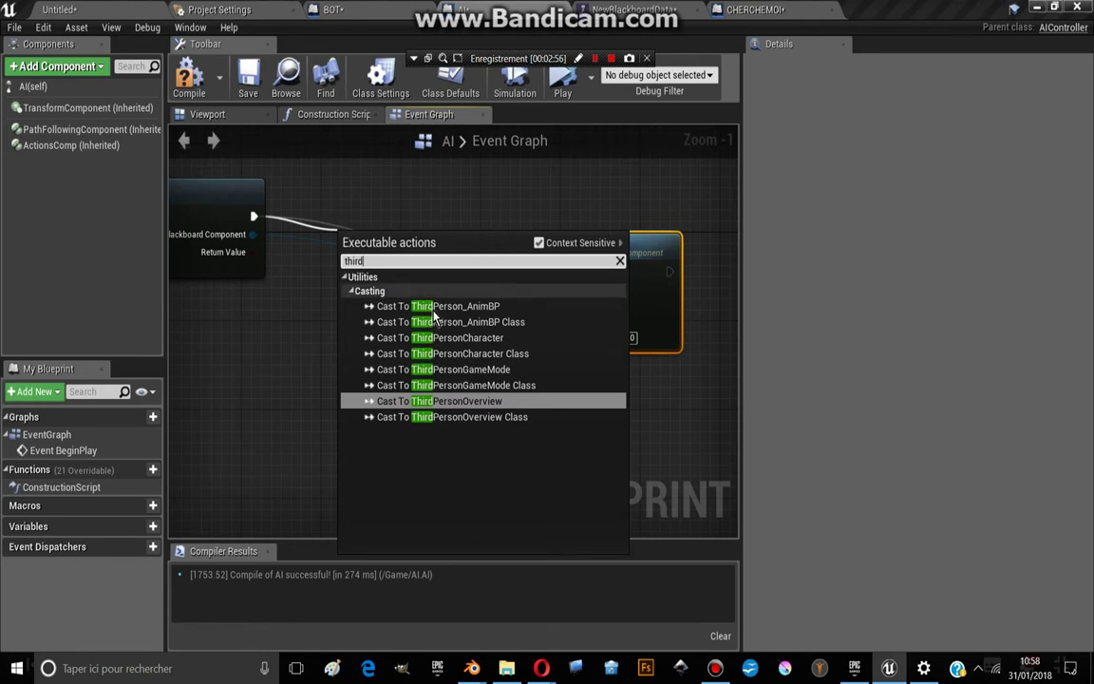
click(498, 339)
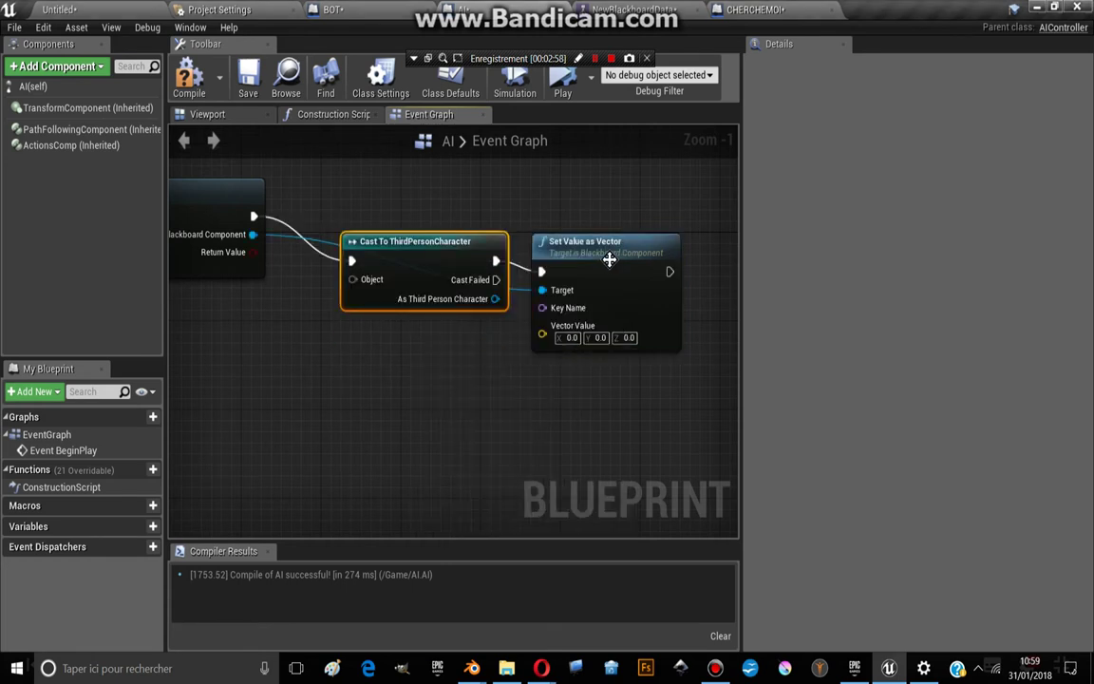
drag(418, 243, 409, 199)
drag(595, 265, 645, 242)
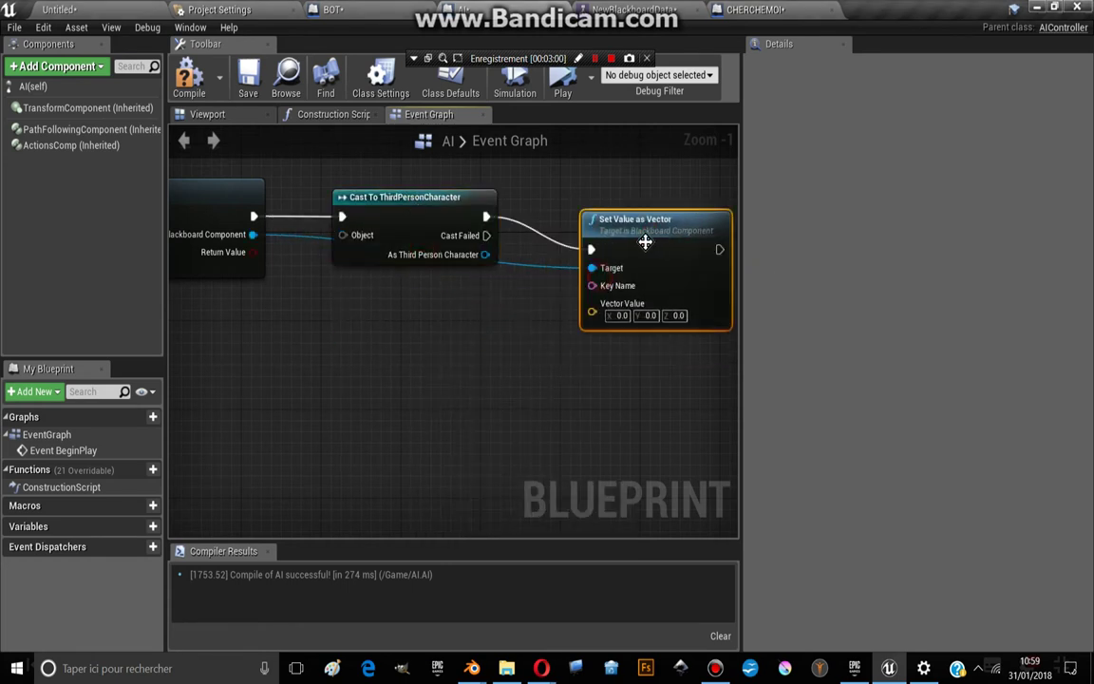
right_drag(506, 285, 454, 304)
Step: Feed the cast's Object from Get Player Pawn, tidy the nodes, and jump to the Key Name error
mouse_move(334, 236)
mouse_down()
mouse_move(342, 213)
mouse_move(295, 329)
mouse_move(244, 378)
mouse_up()
text(getpla)
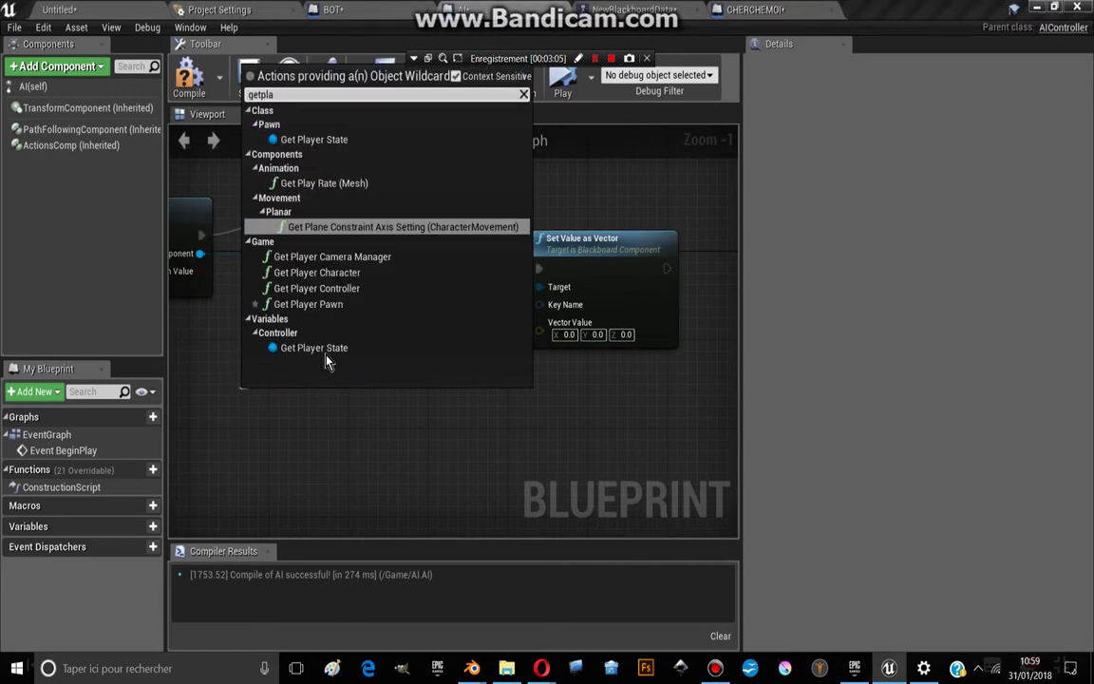
text(yer)
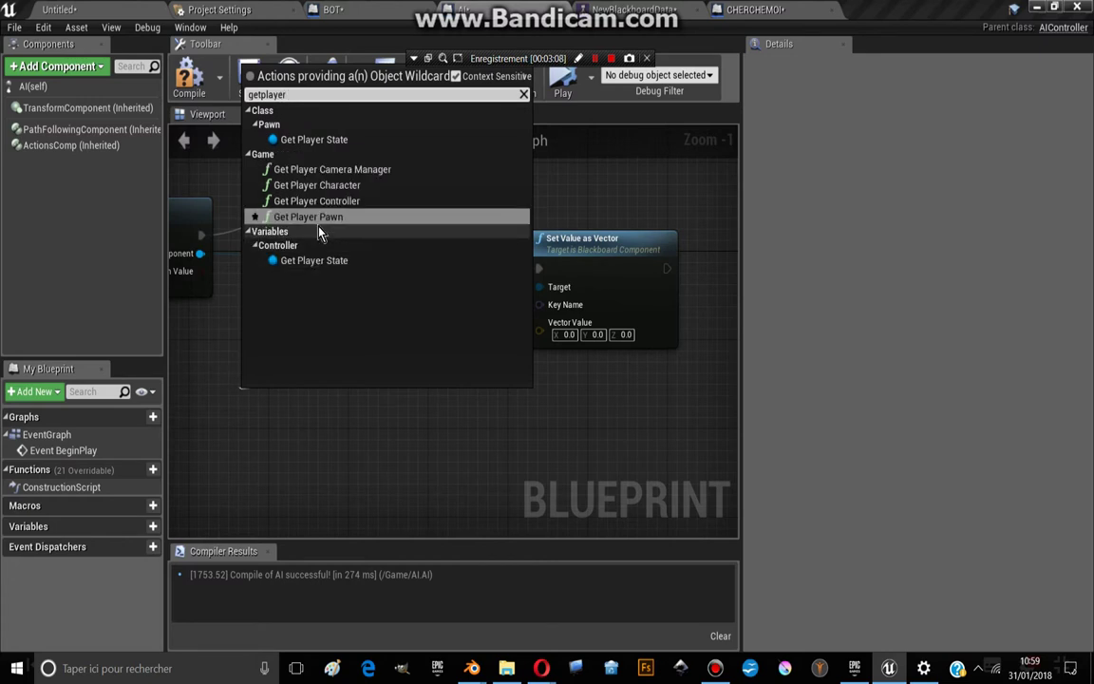
click(330, 218)
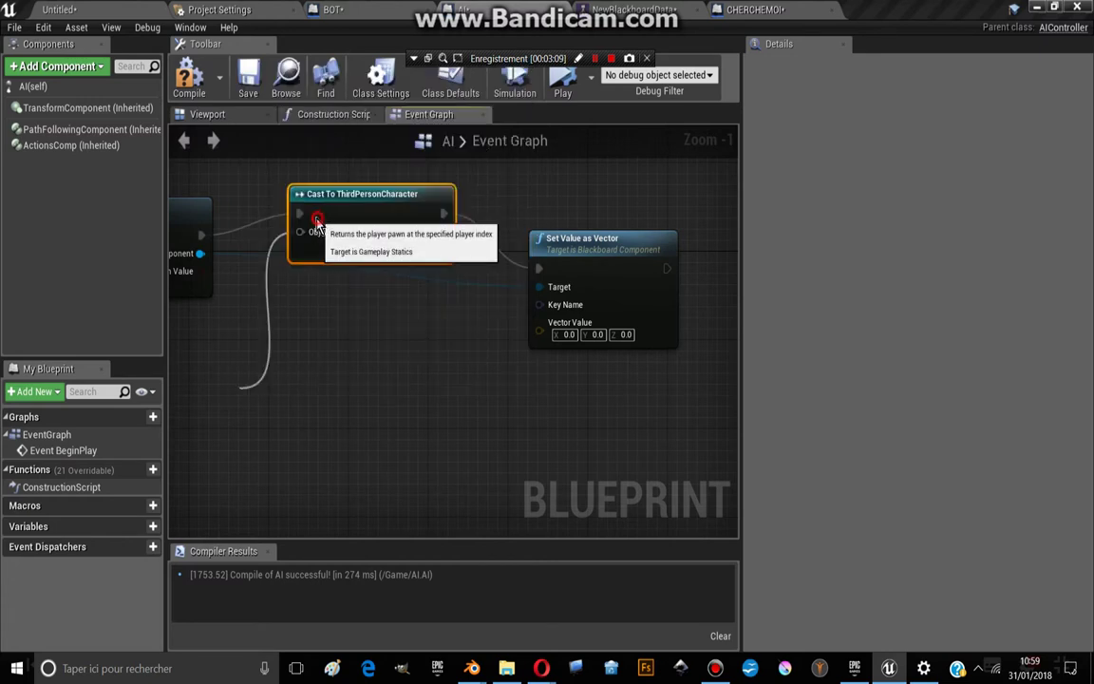
right_drag(409, 315, 510, 338)
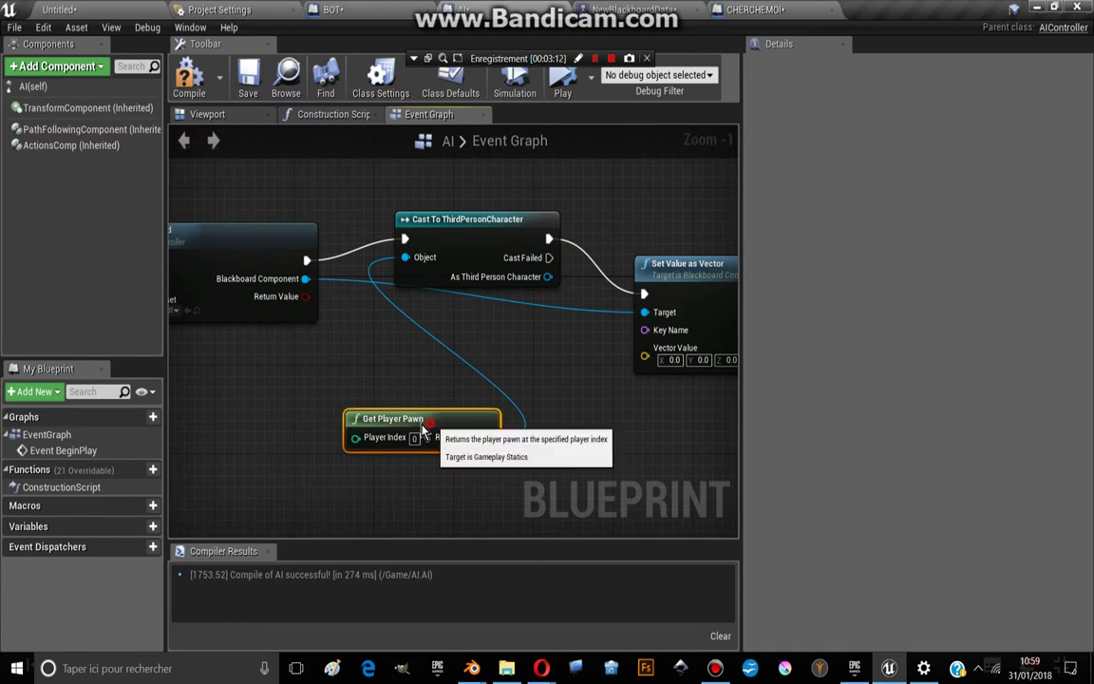
drag(418, 423, 309, 422)
drag(447, 274, 437, 319)
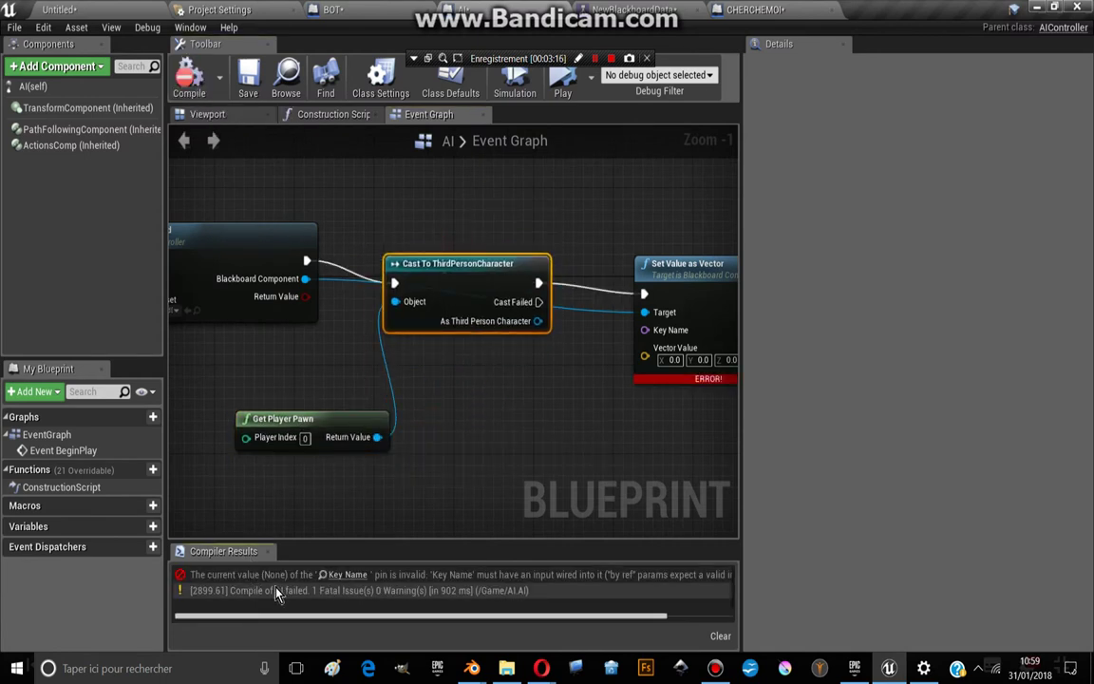
click(350, 575)
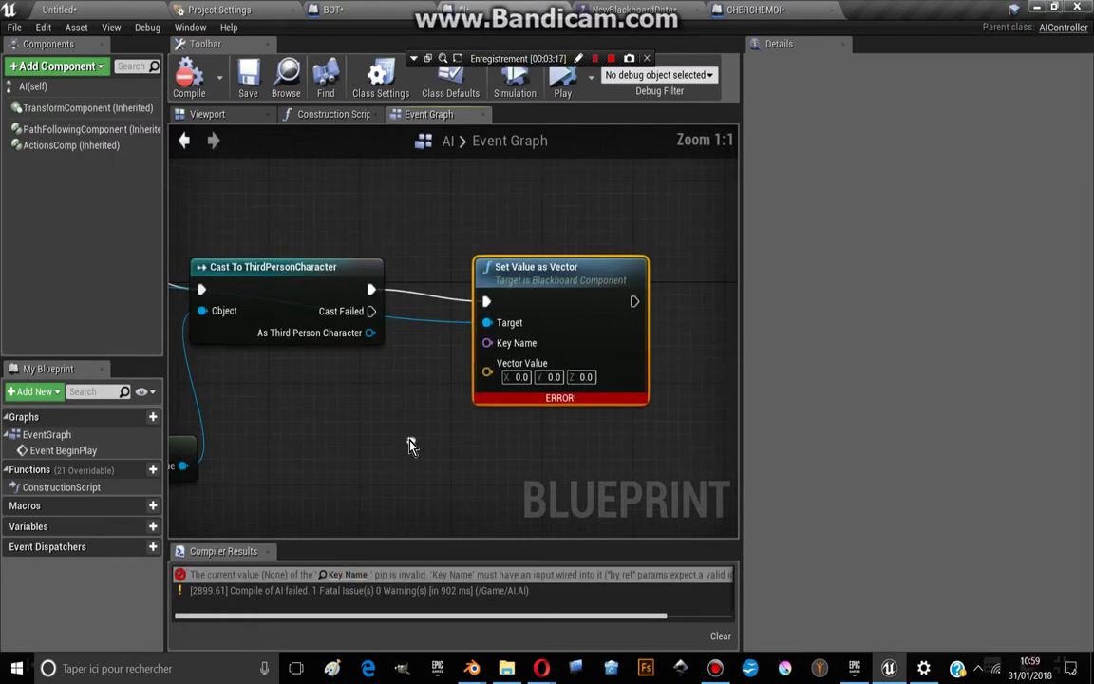
Step: Promote Set Value as Vector's Key Name input to a new variable and compile
drag(401, 421, 401, 422)
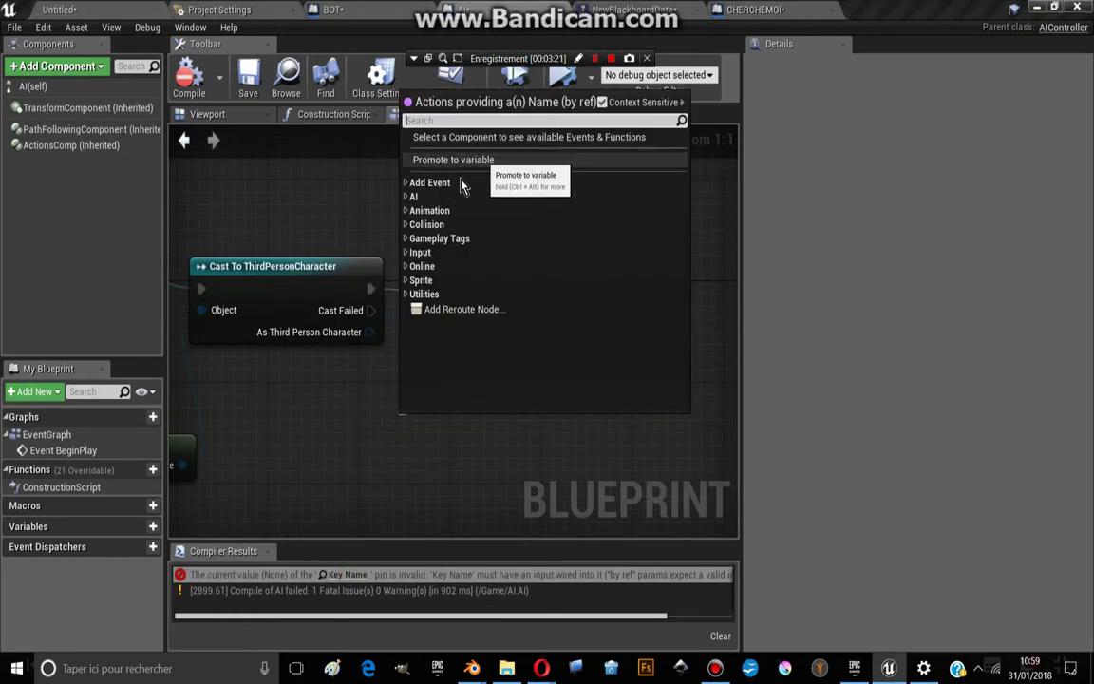
click(442, 160)
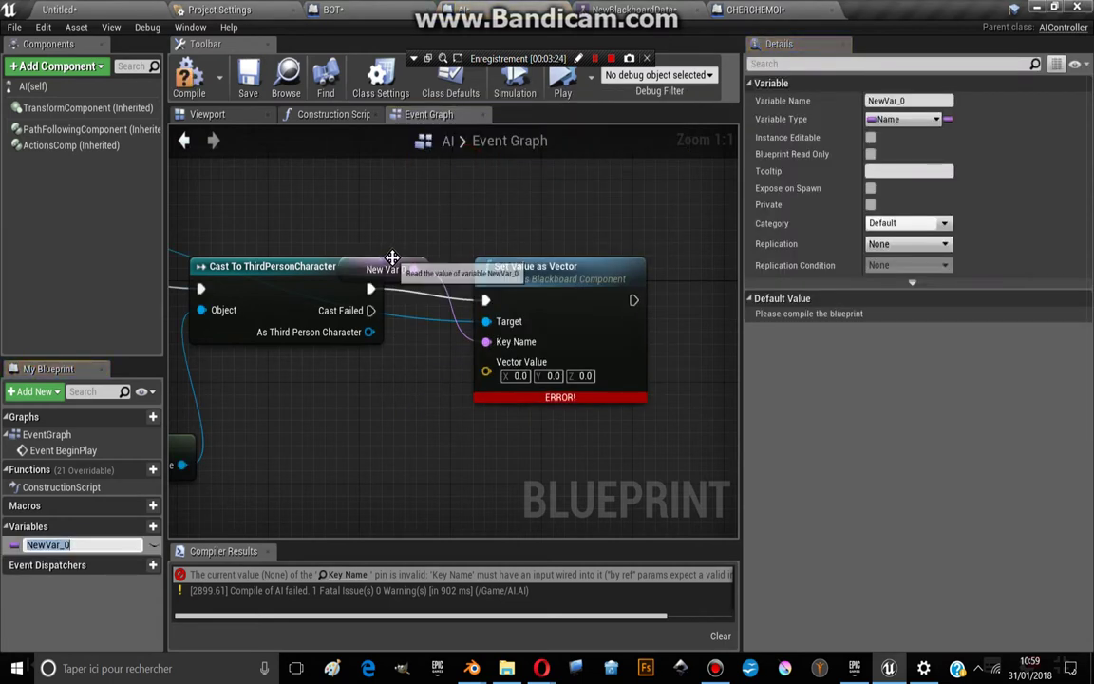
drag(391, 269, 379, 446)
key(F7)
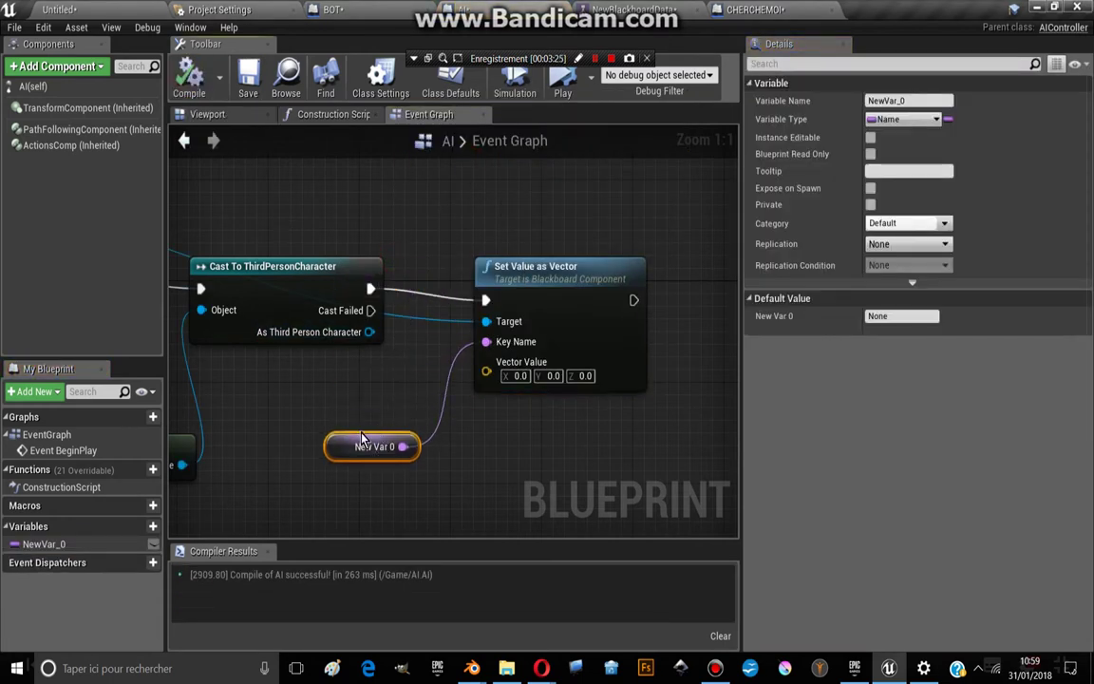
Step: Rename the new Name variable to POINTS, recompile, and switch to the Blackboard
click(907, 99)
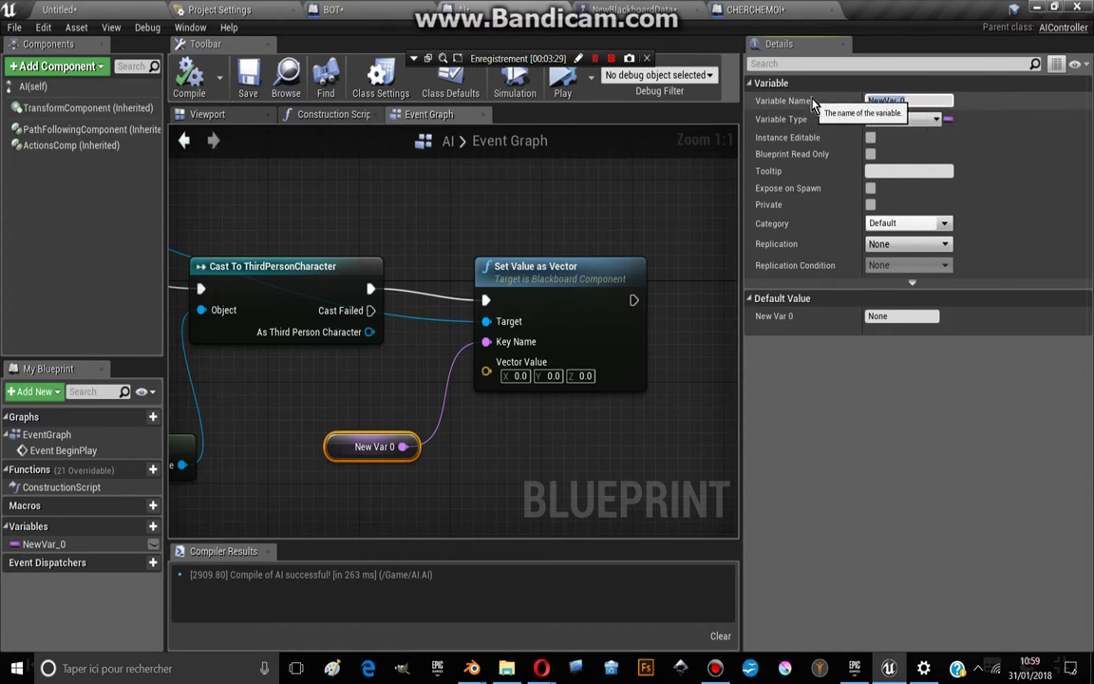
text(POINTS)
key(Return)
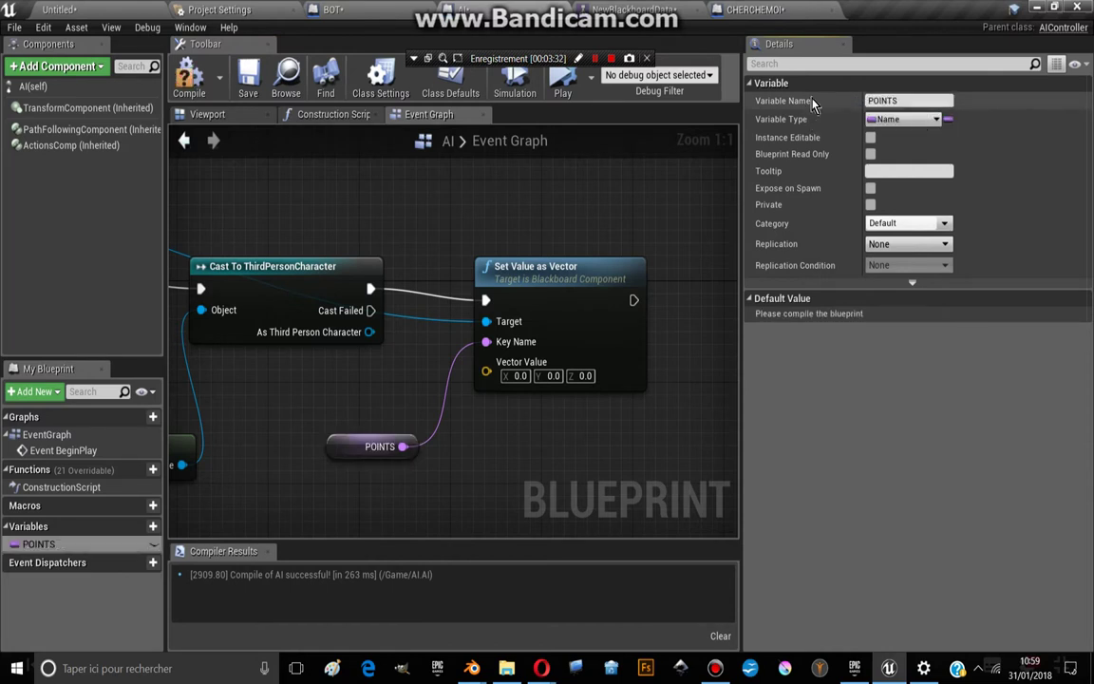
click(187, 76)
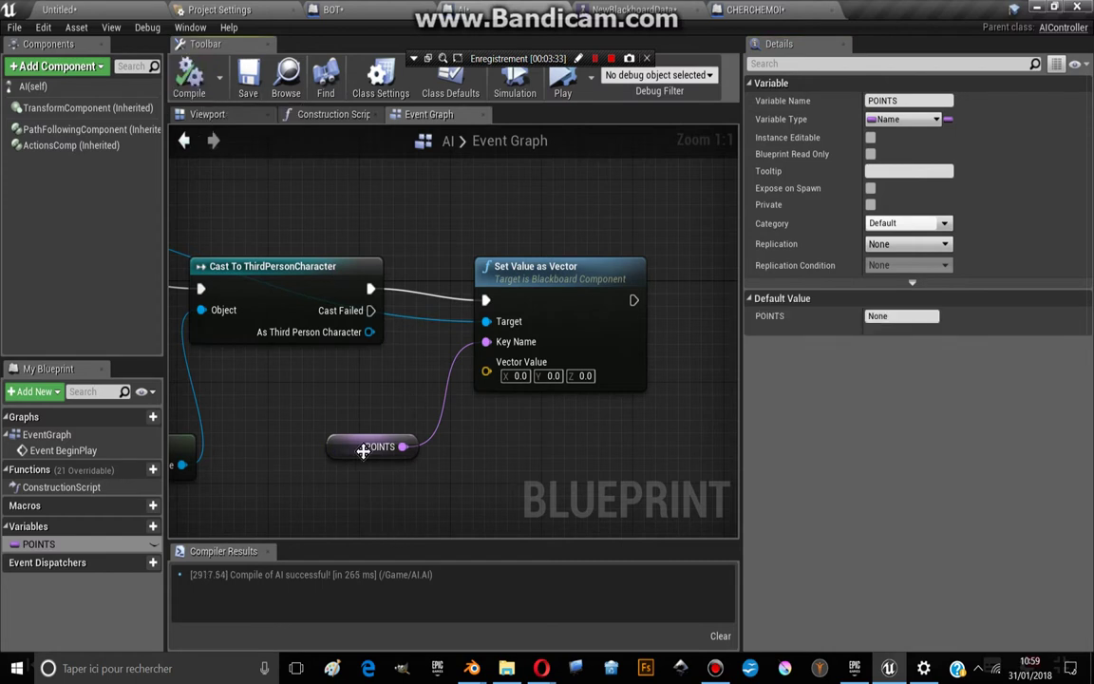
click(634, 9)
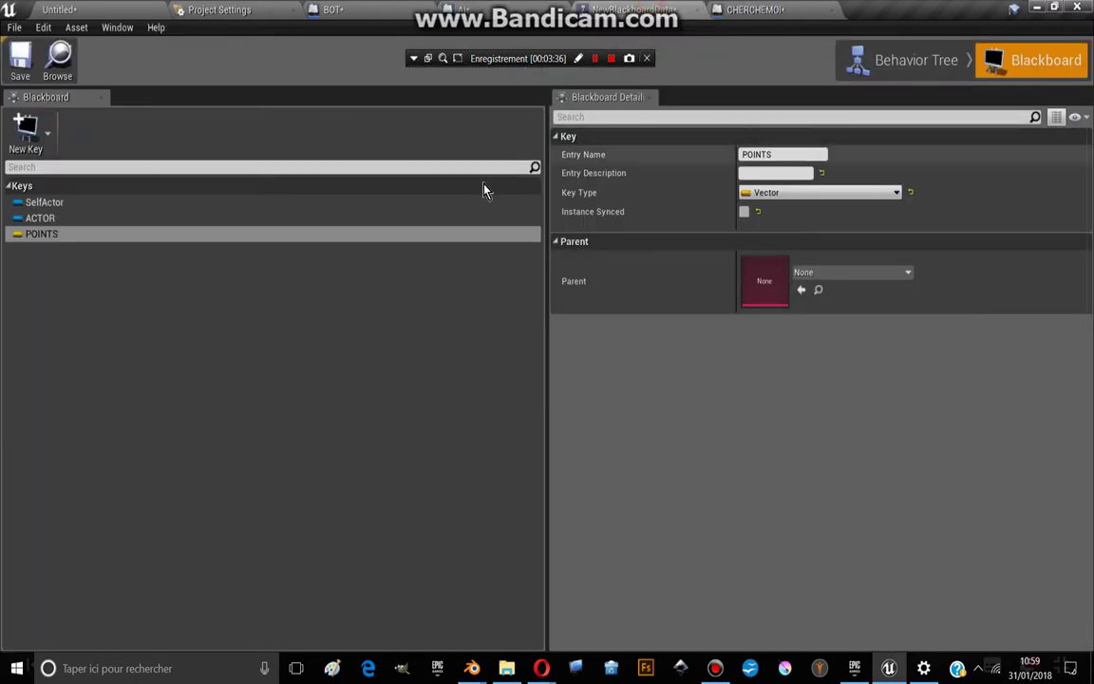
Step: Copy the POINTS key name text from the Blackboard, then go back to the AI blueprint
double_click(44, 236)
key(ctrl+c)
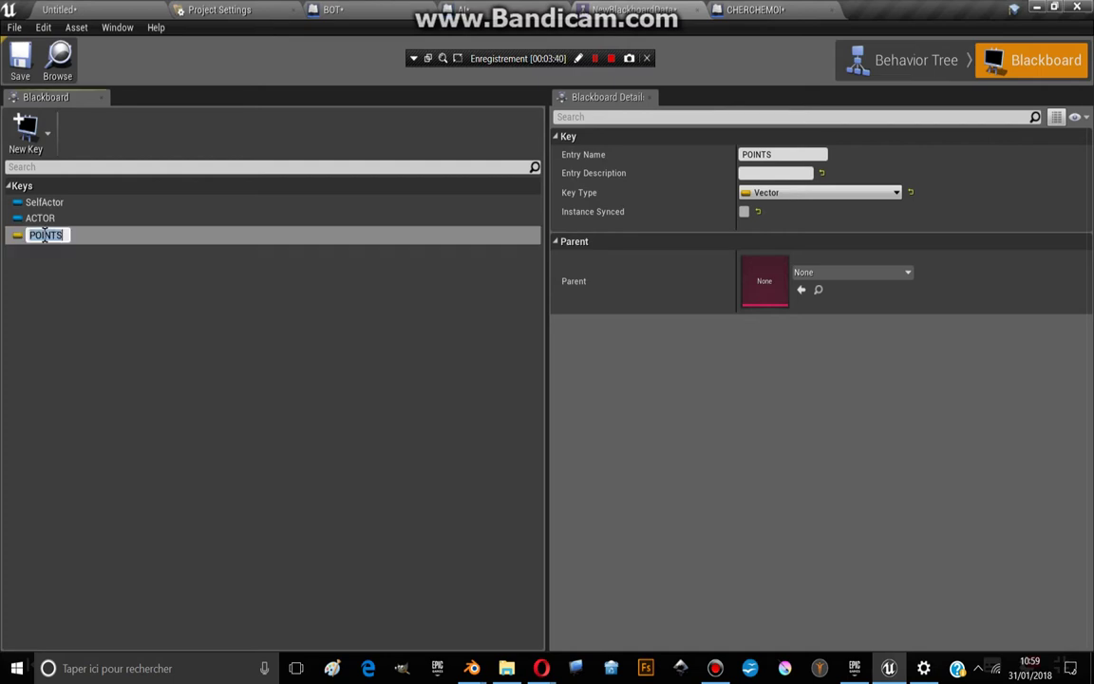
right_click(44, 236)
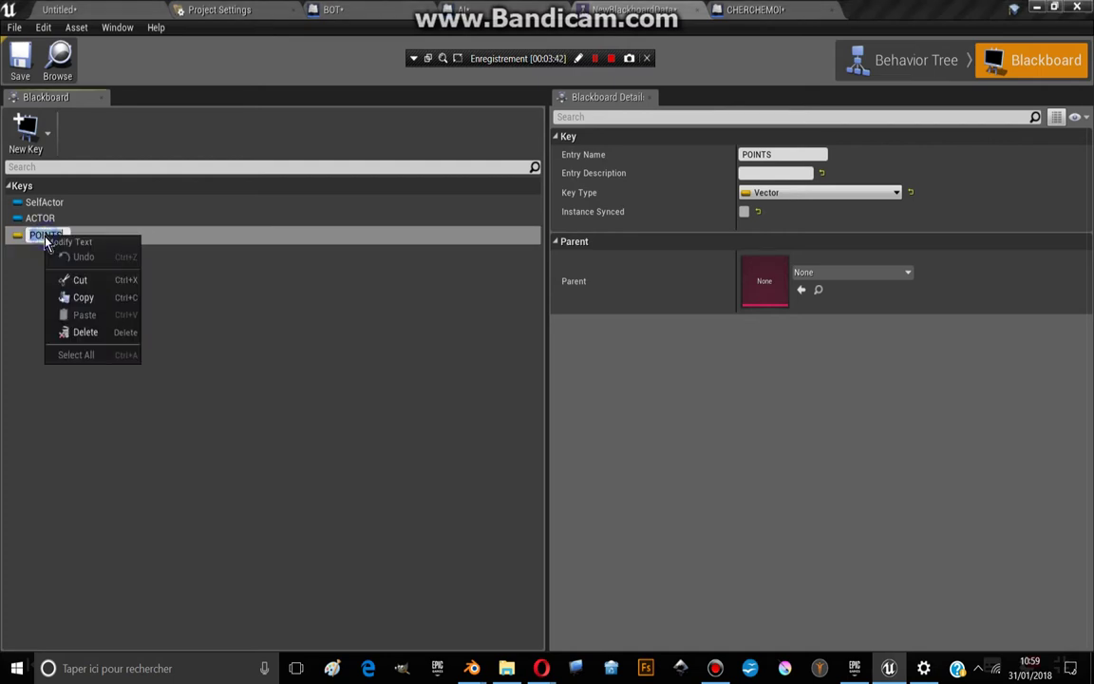
click(294, 309)
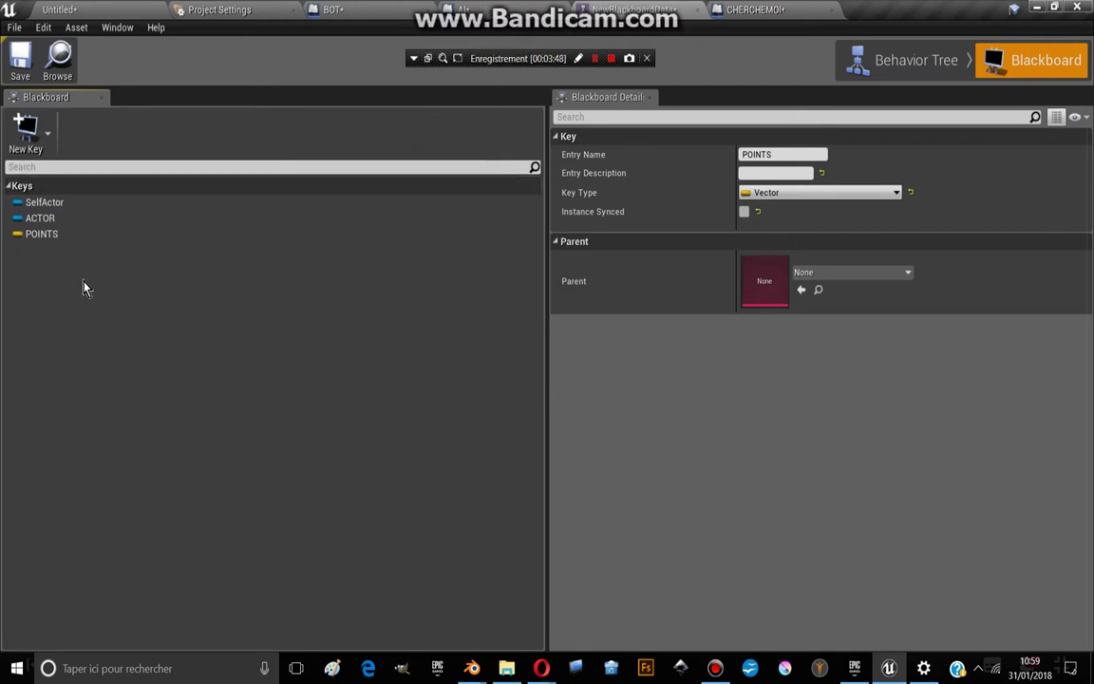
click(490, 9)
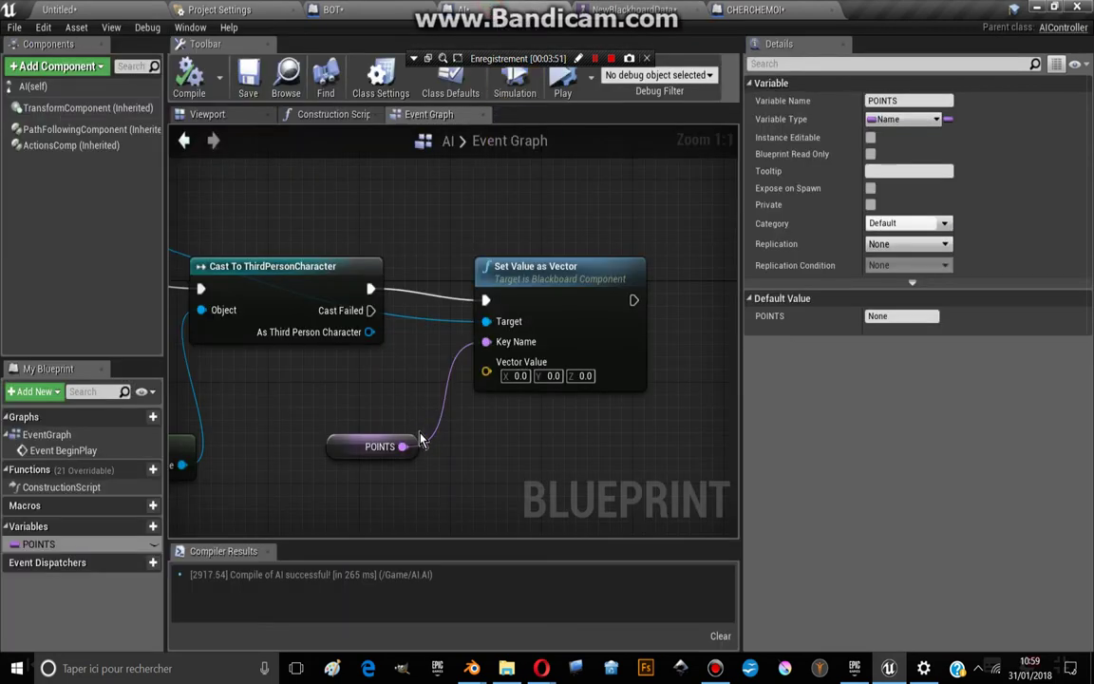
Step: Paste POINTS into the POINTS variable's Default Value field and compile the AI blueprint
click(368, 439)
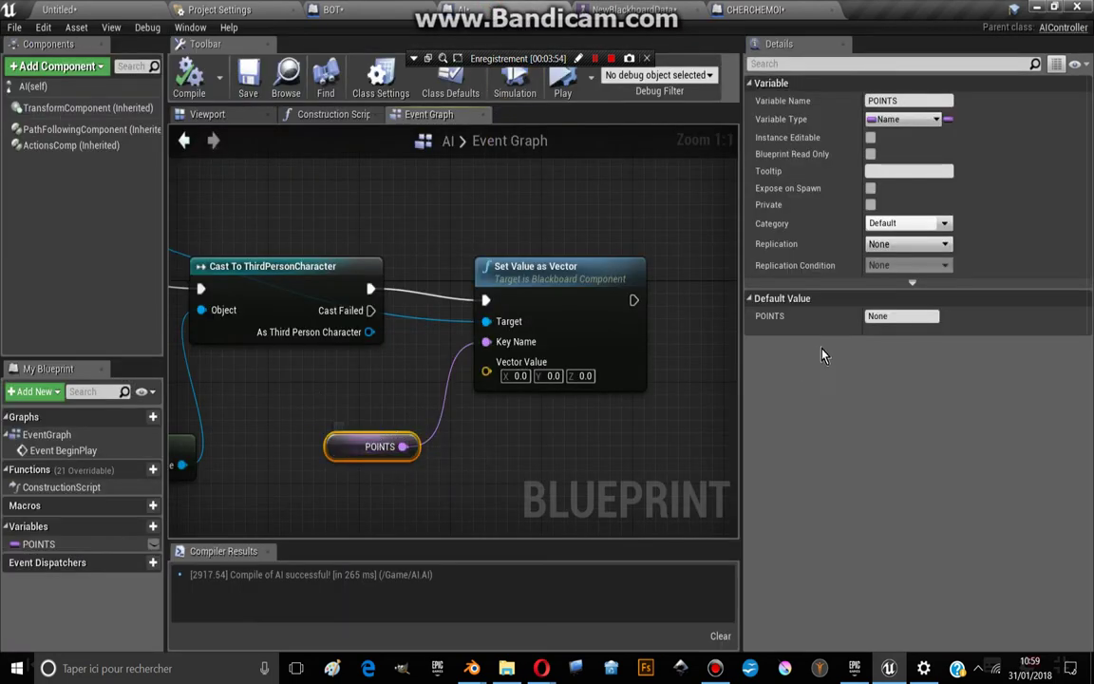
click(894, 318)
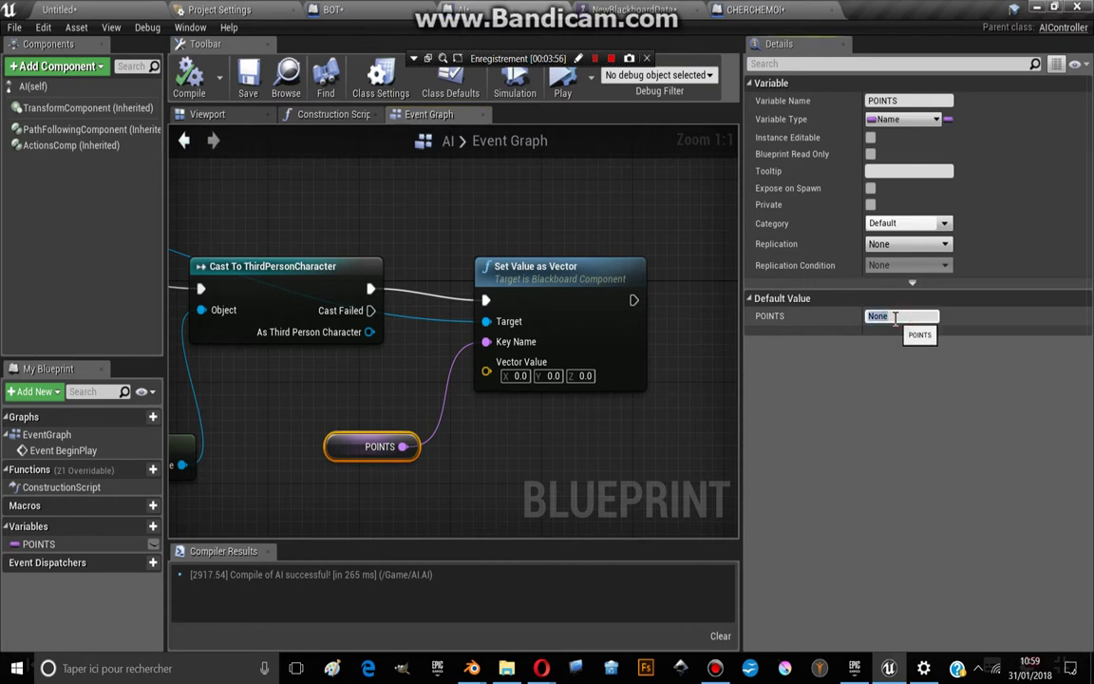
right_click(893, 317)
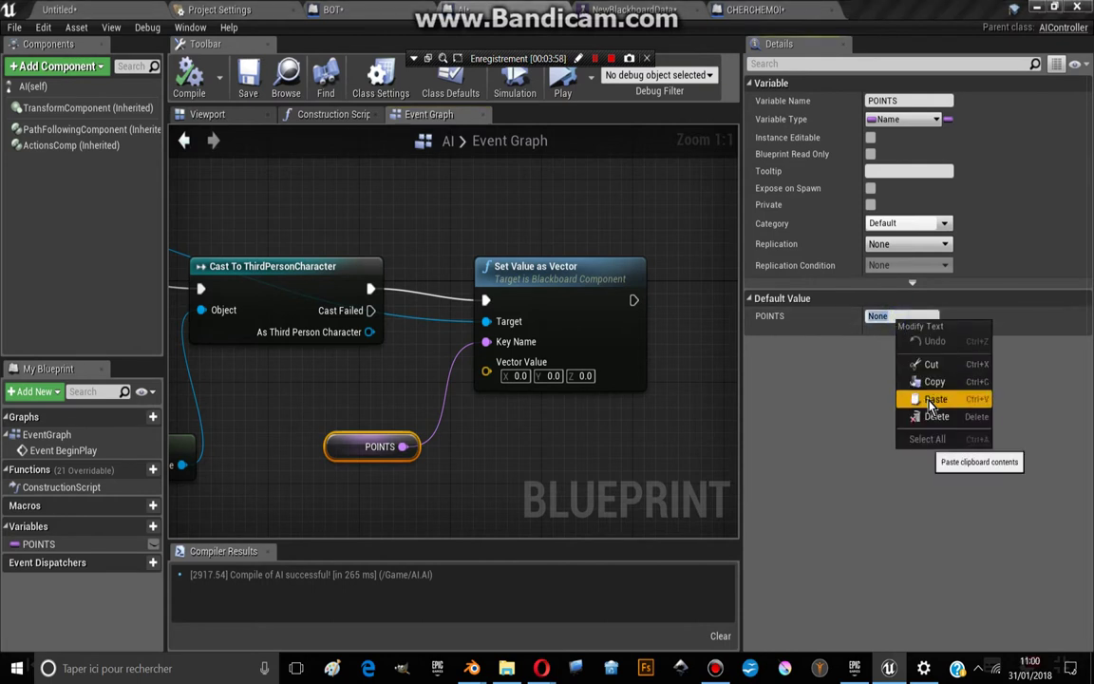
click(916, 399)
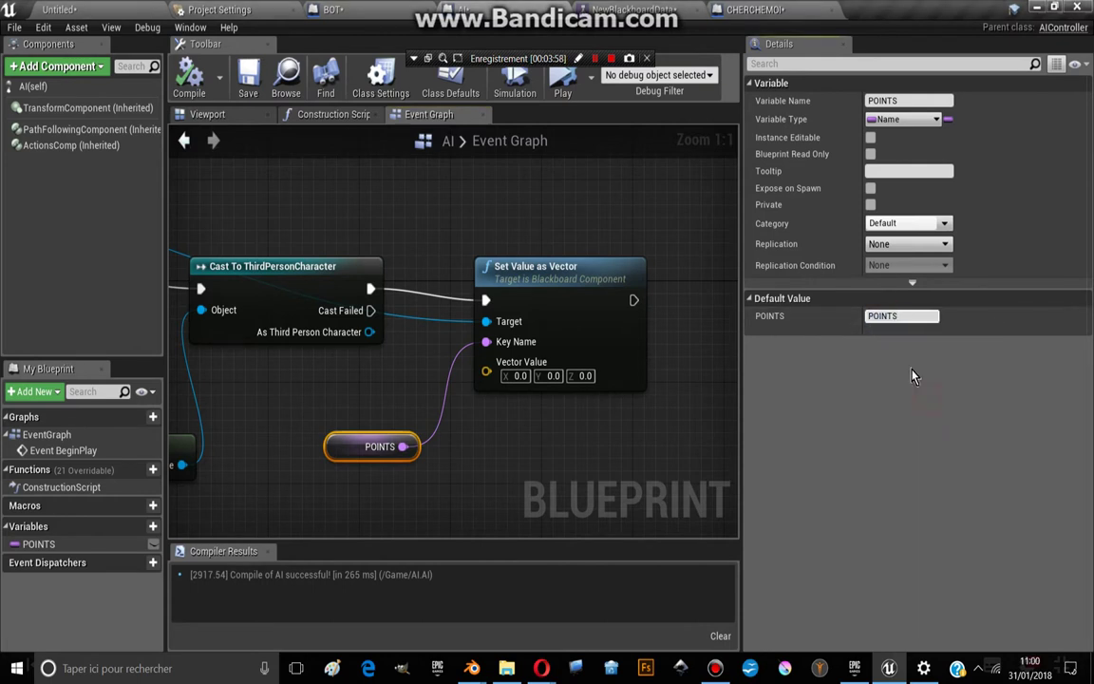
click(189, 76)
mouse_move(339, 325)
right_down()
mouse_move(387, 262)
mouse_move(434, 252)
right_up()
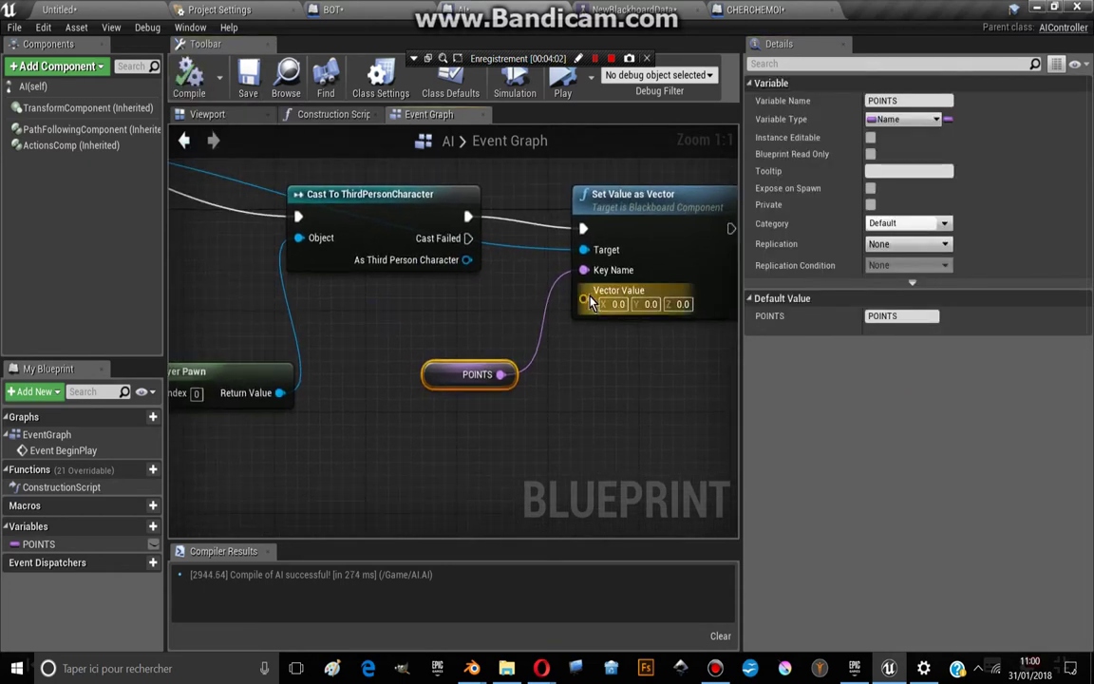
scroll(357, 271, down, 1)
scroll(356, 270, down, 1)
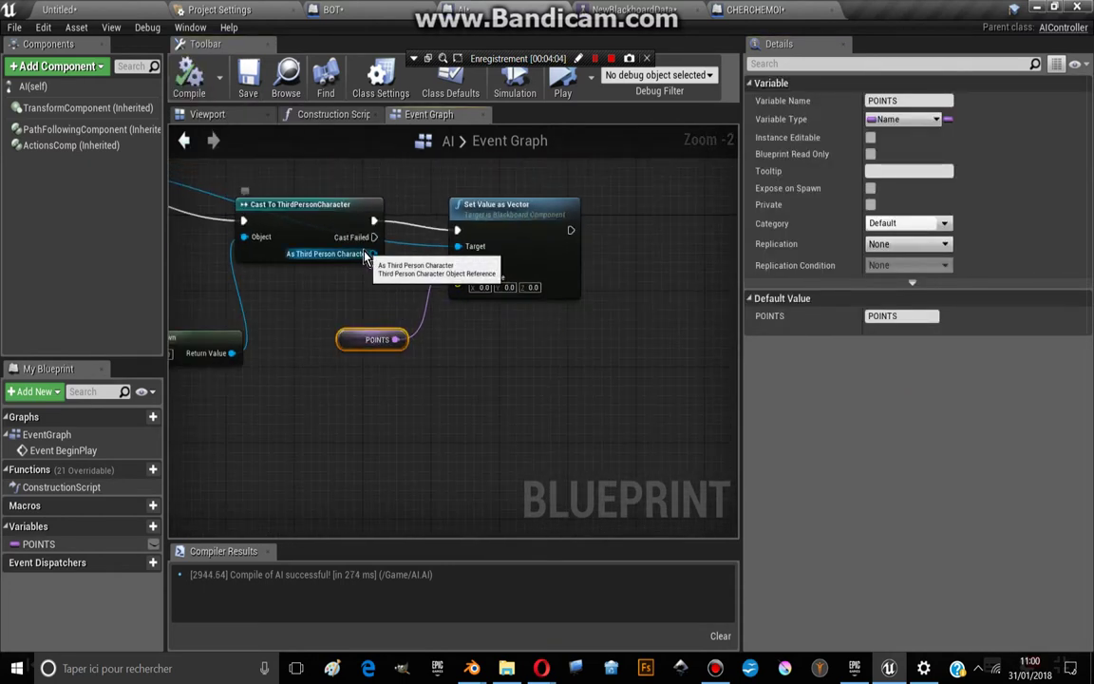
Step: Add a GetActorLocation node fed by the Cast To ThirdPersonCharacter output
click(319, 205)
drag(320, 205, 285, 206)
drag(339, 235, 317, 422)
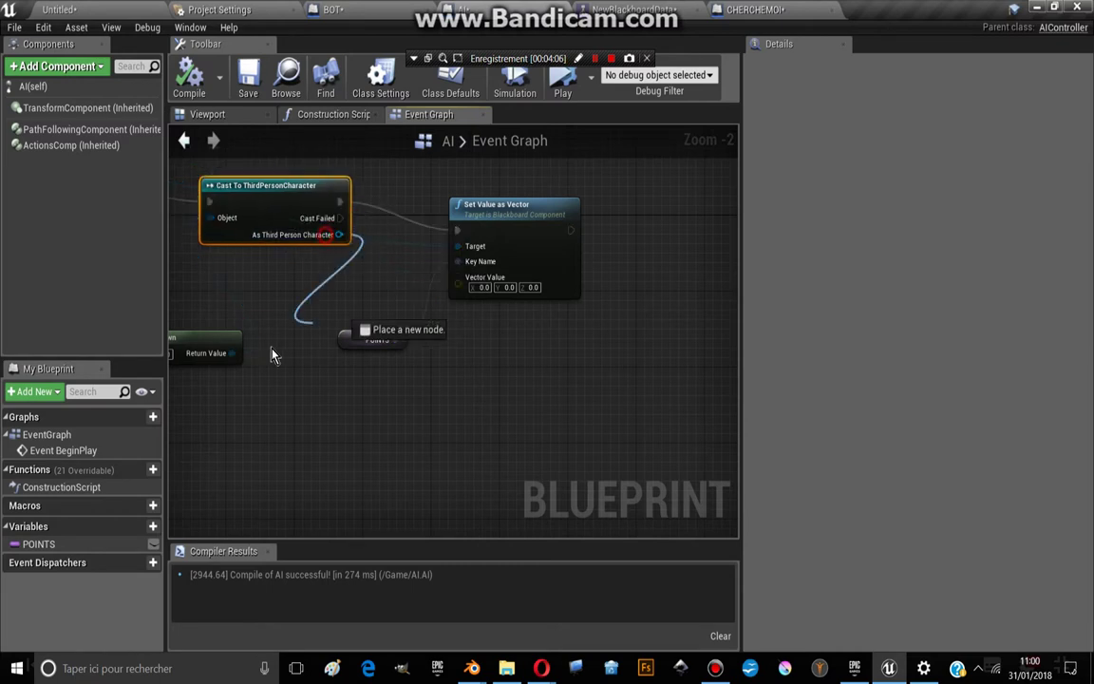
text(get)
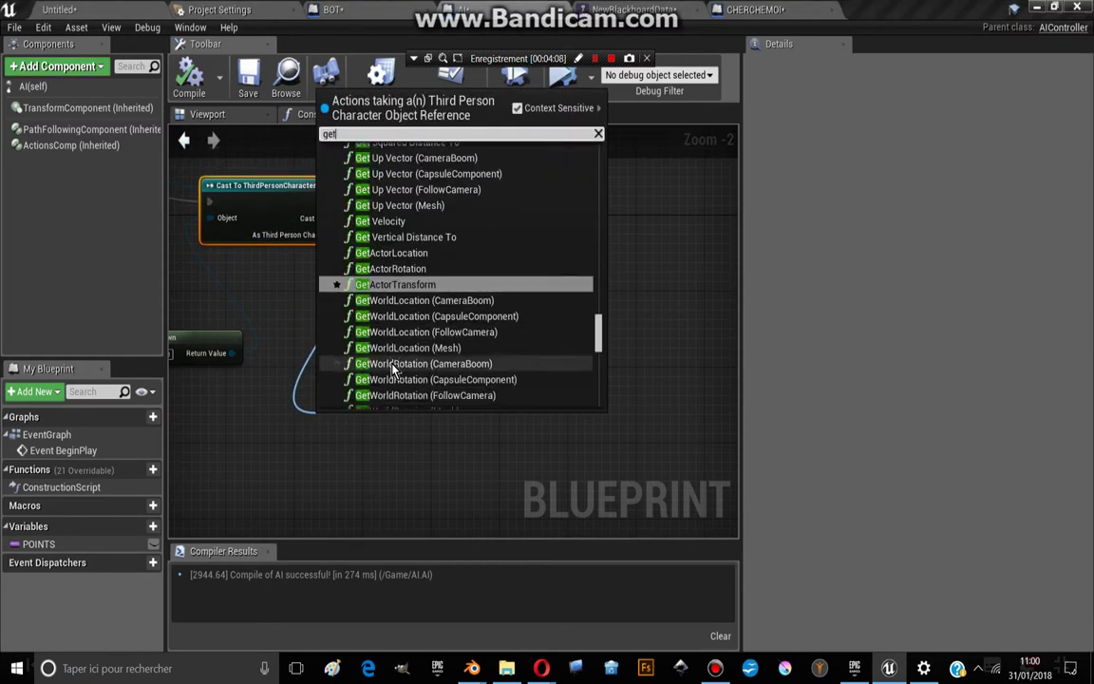
click(411, 257)
Step: Add GetRandomPointInNavigableRadius from the actor location with a radius of 400
right_drag(554, 313, 452, 298)
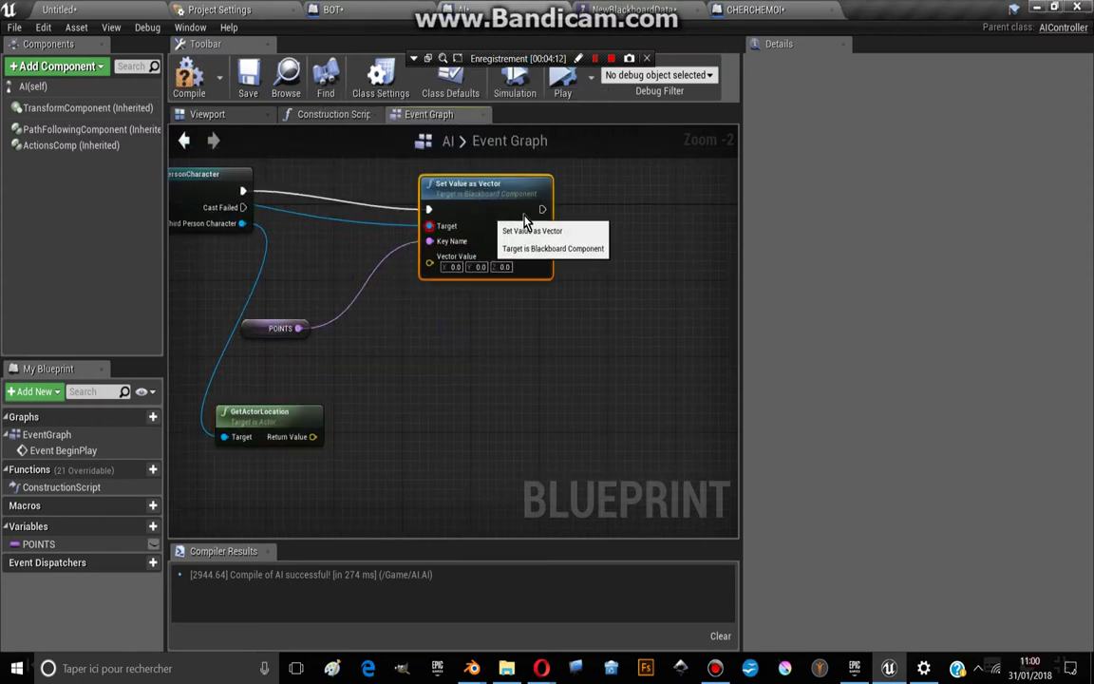
drag(526, 219, 608, 146)
drag(308, 442, 397, 364)
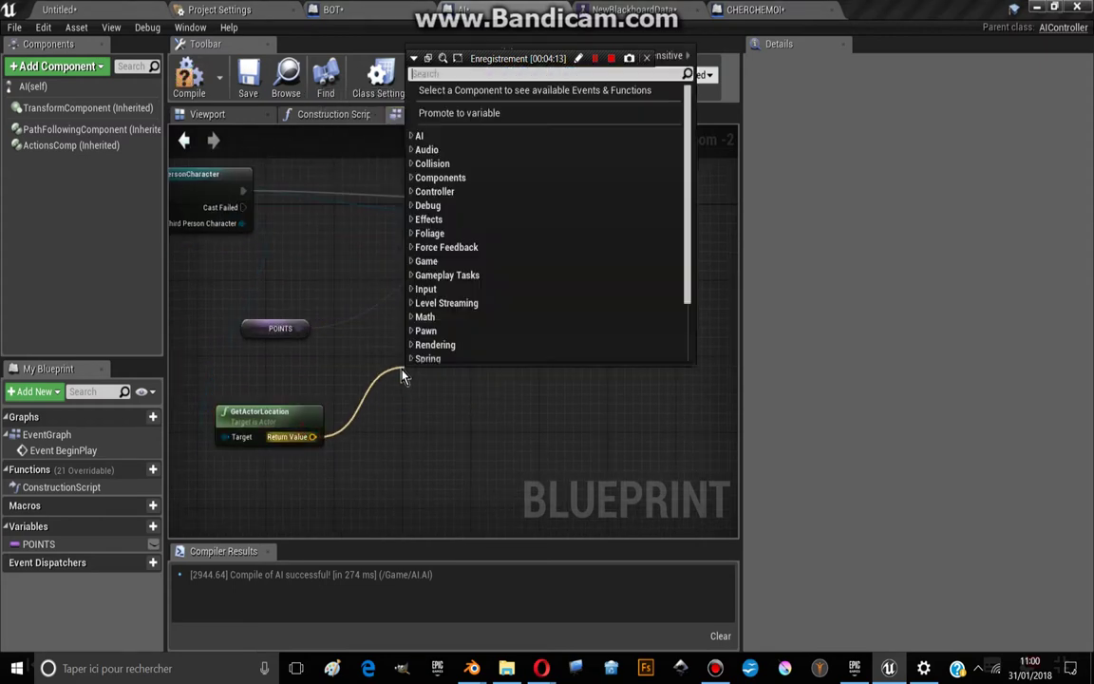
text(getra)
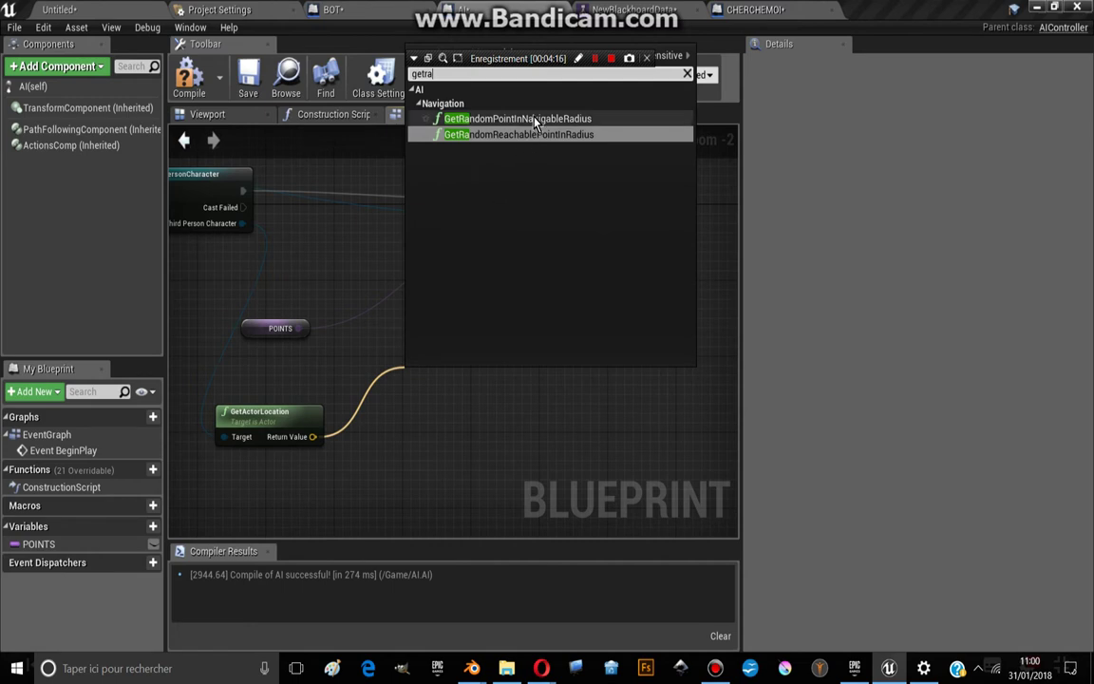
click(606, 121)
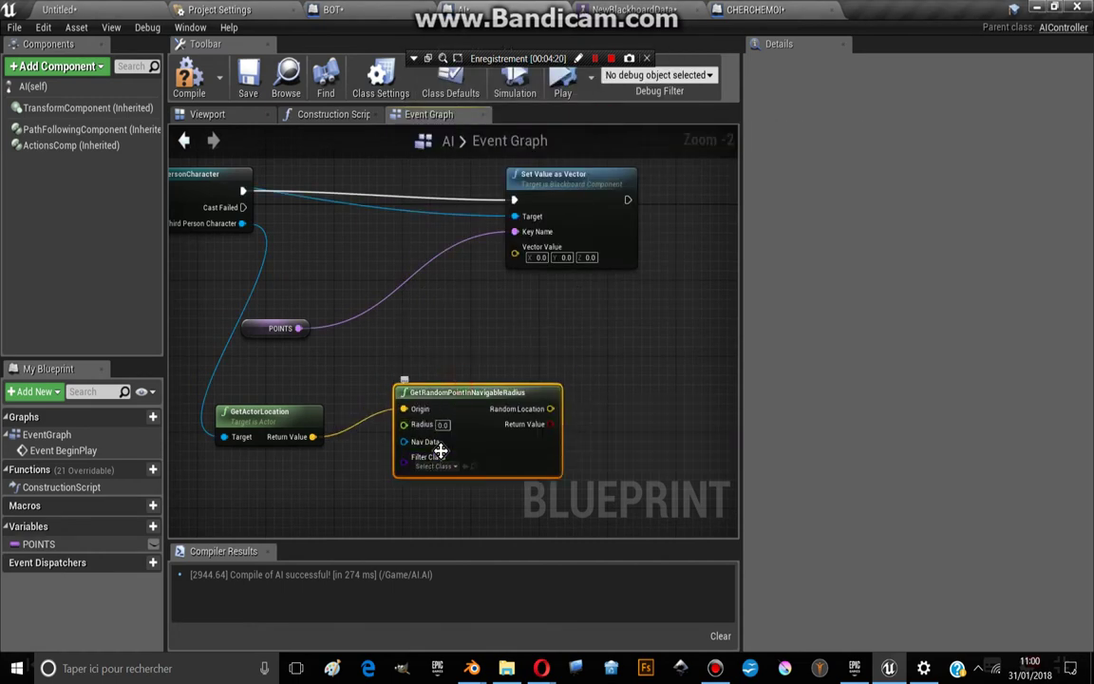
scroll(492, 427, up, 2)
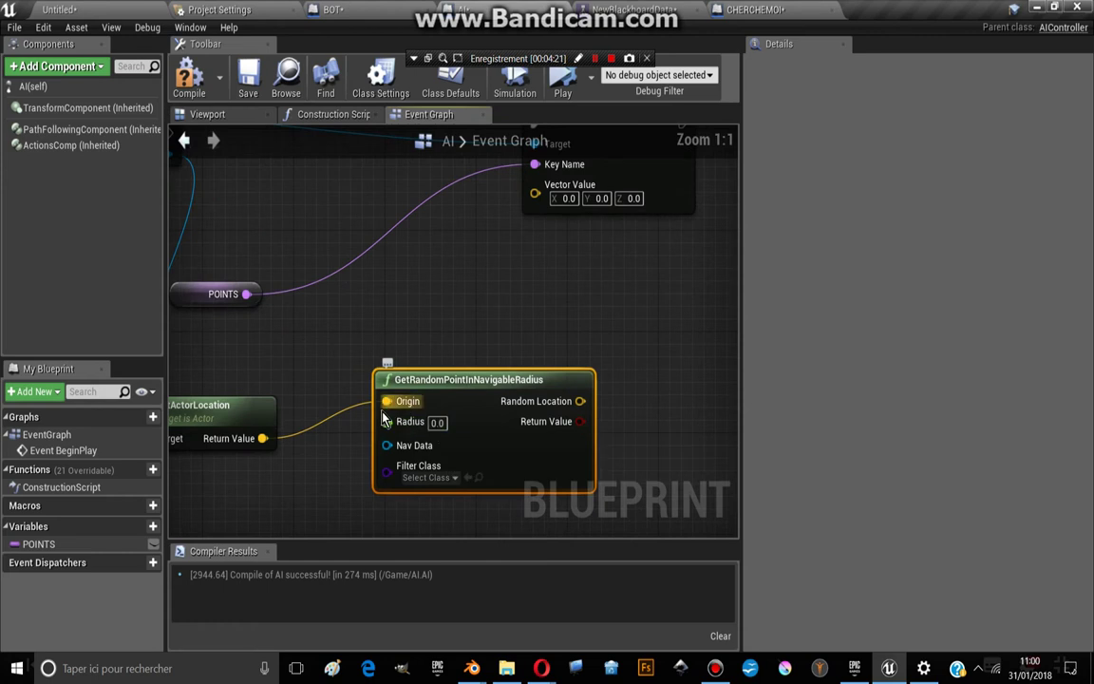
click(452, 421)
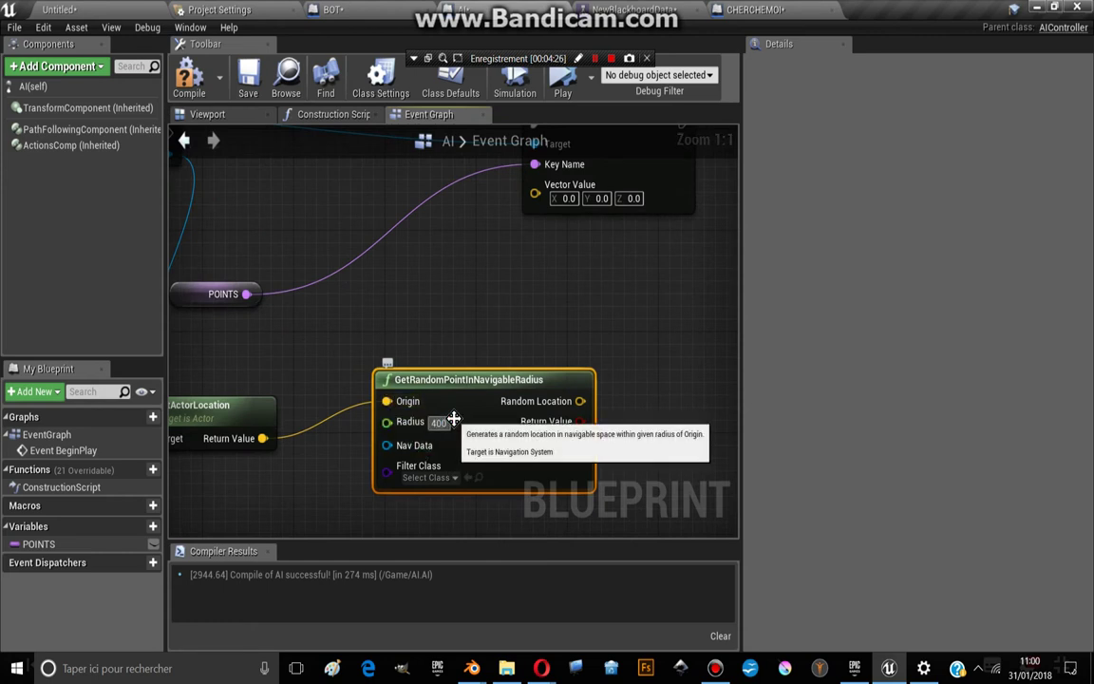
Step: Wire Random Location into Vector Value, move the POINTS node up, and compile
right_drag(565, 349, 556, 395)
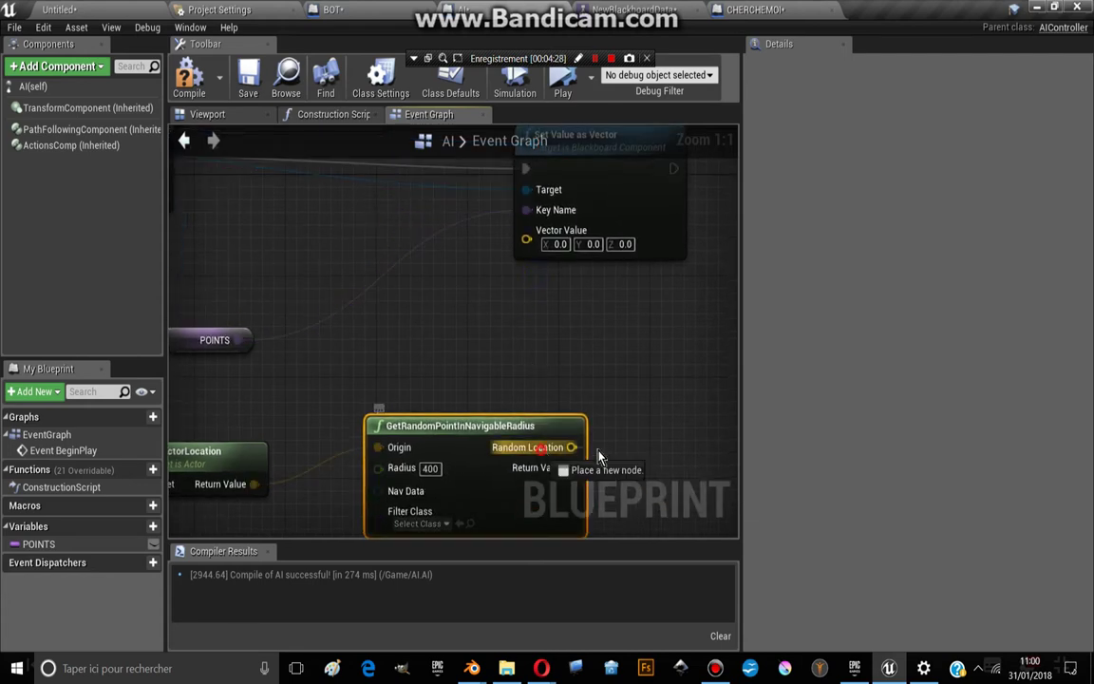
mouse_move(572, 446)
mouse_down()
mouse_move(506, 249)
mouse_move(526, 240)
mouse_up()
scroll(565, 371, down, 3)
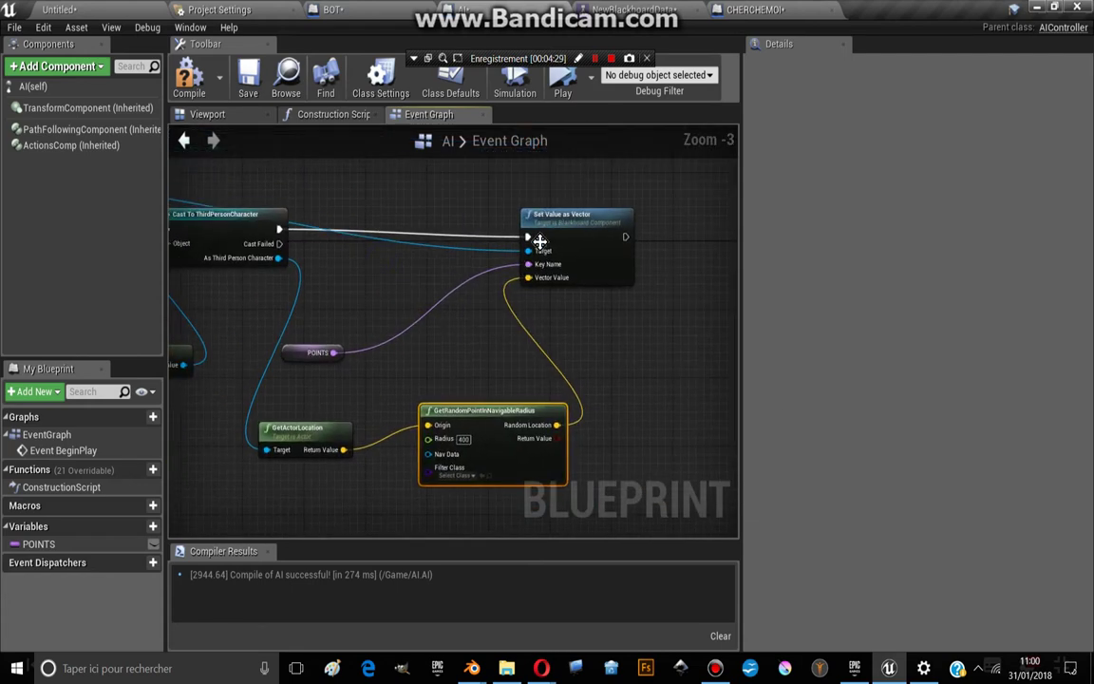
right_drag(349, 259, 460, 344)
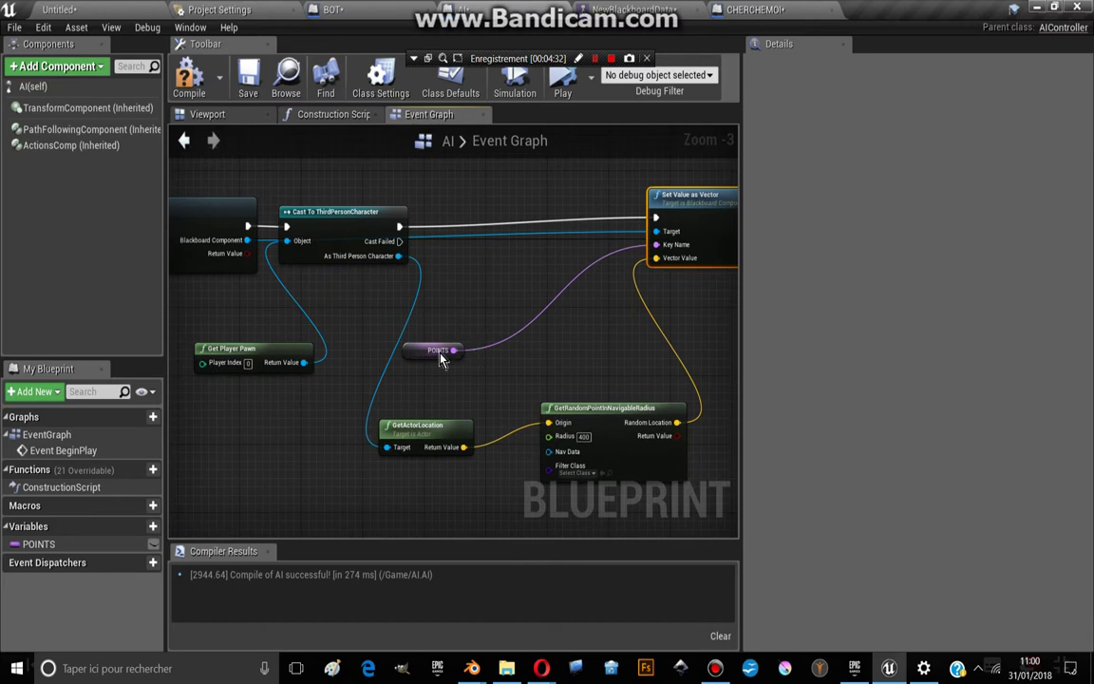
drag(440, 359, 518, 307)
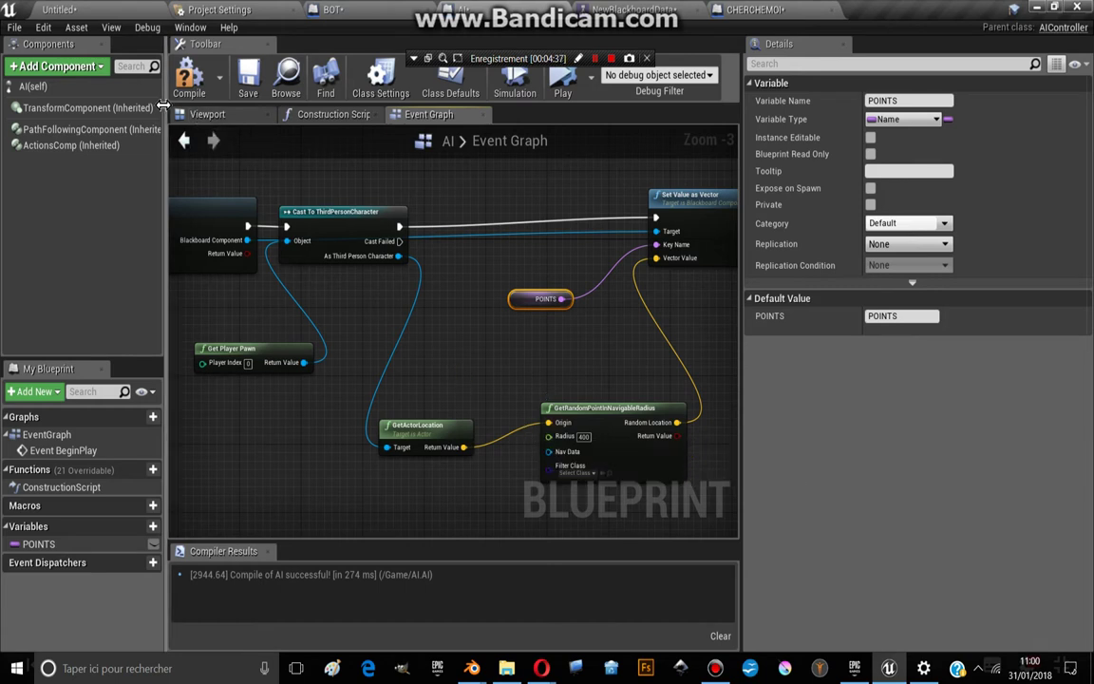
click(189, 77)
Step: Place Get Player Pawn under the cast, POINTS beside Set Value as Vector, and raise GetActorLocation
right_drag(503, 447, 408, 449)
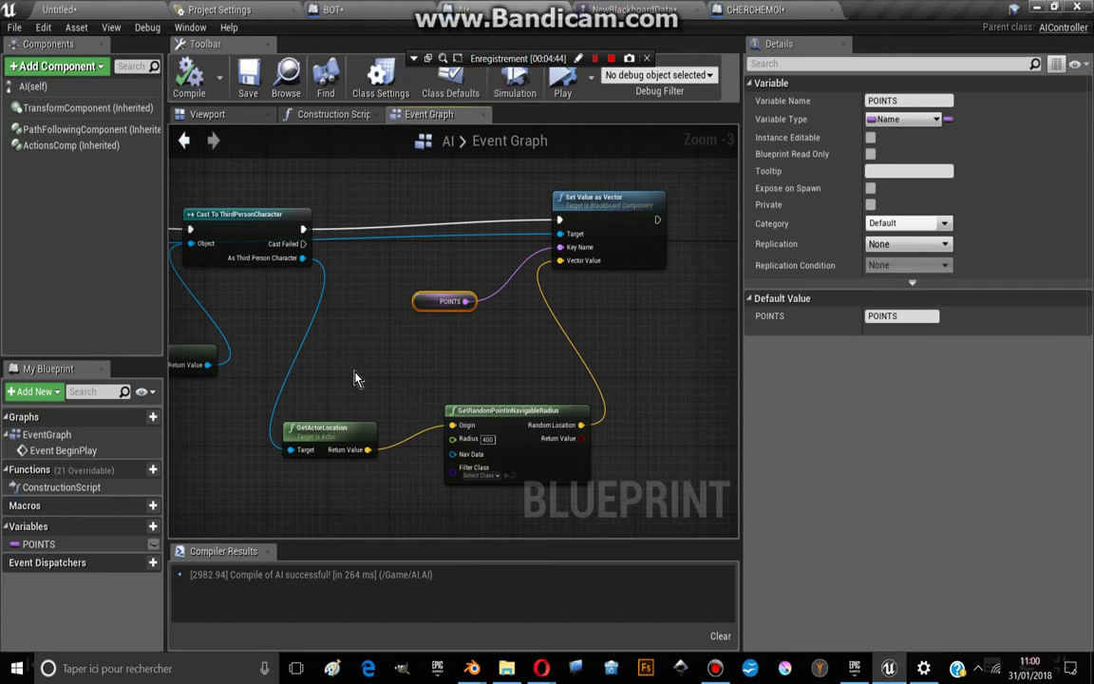
scroll(354, 365, down, 1)
scroll(313, 347, down, 2)
scroll(305, 342, up, 5)
click(366, 339)
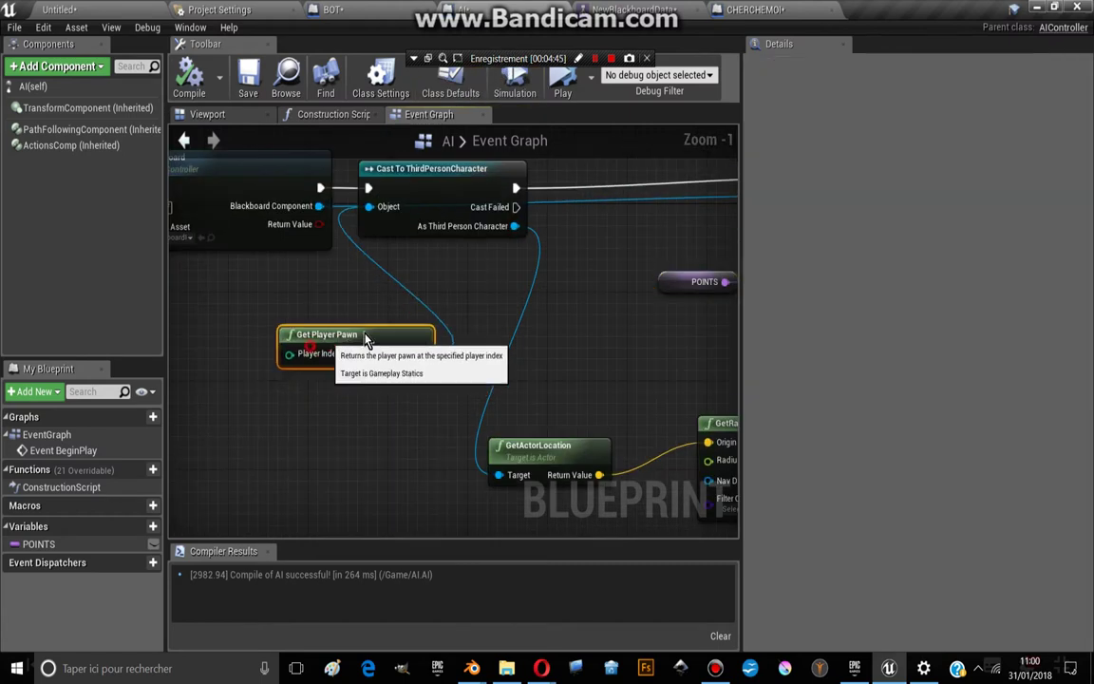
drag(366, 340, 446, 261)
mouse_move(330, 344)
right_down()
mouse_move(371, 408)
mouse_move(486, 364)
right_up()
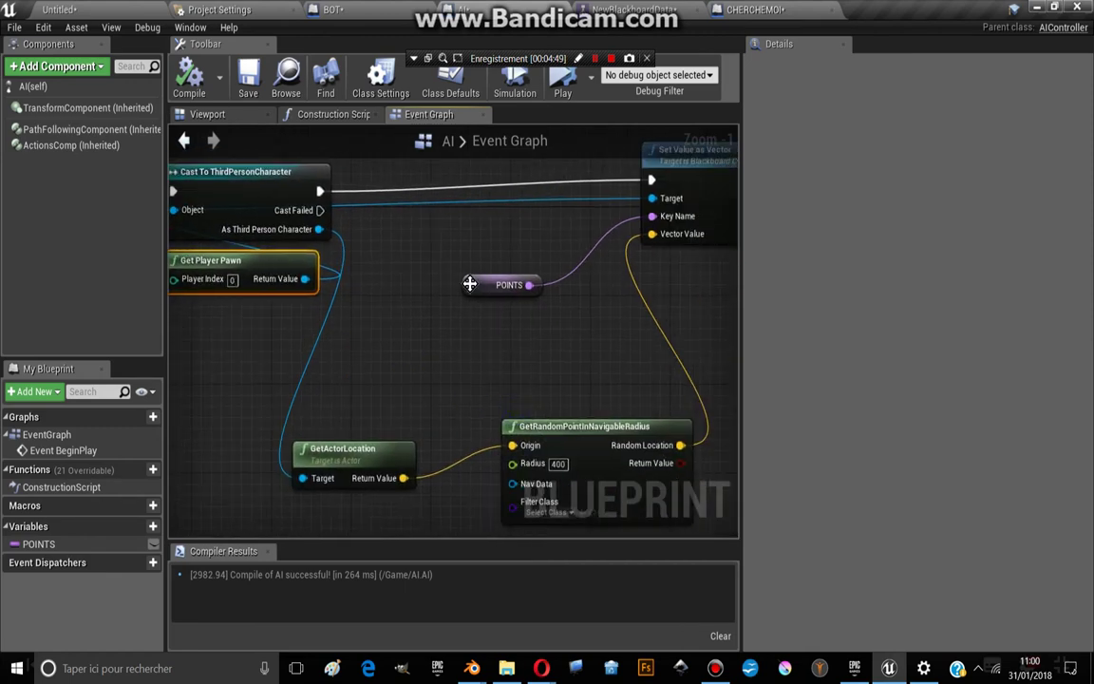
drag(469, 284, 640, 263)
right_drag(392, 446, 405, 400)
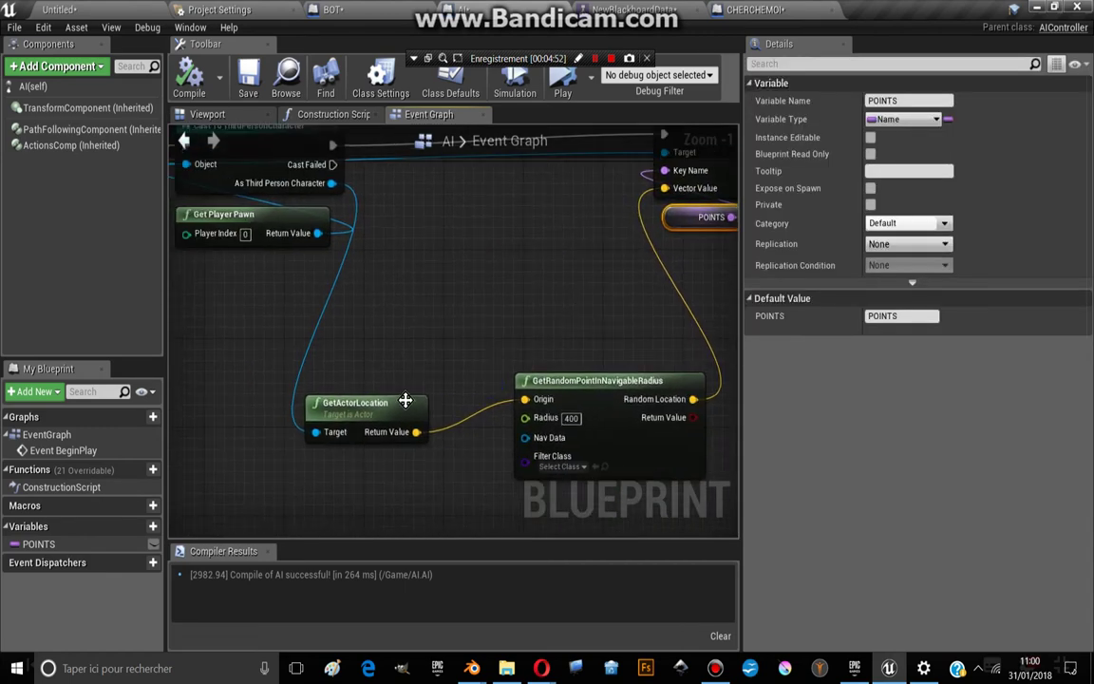
drag(406, 400, 444, 366)
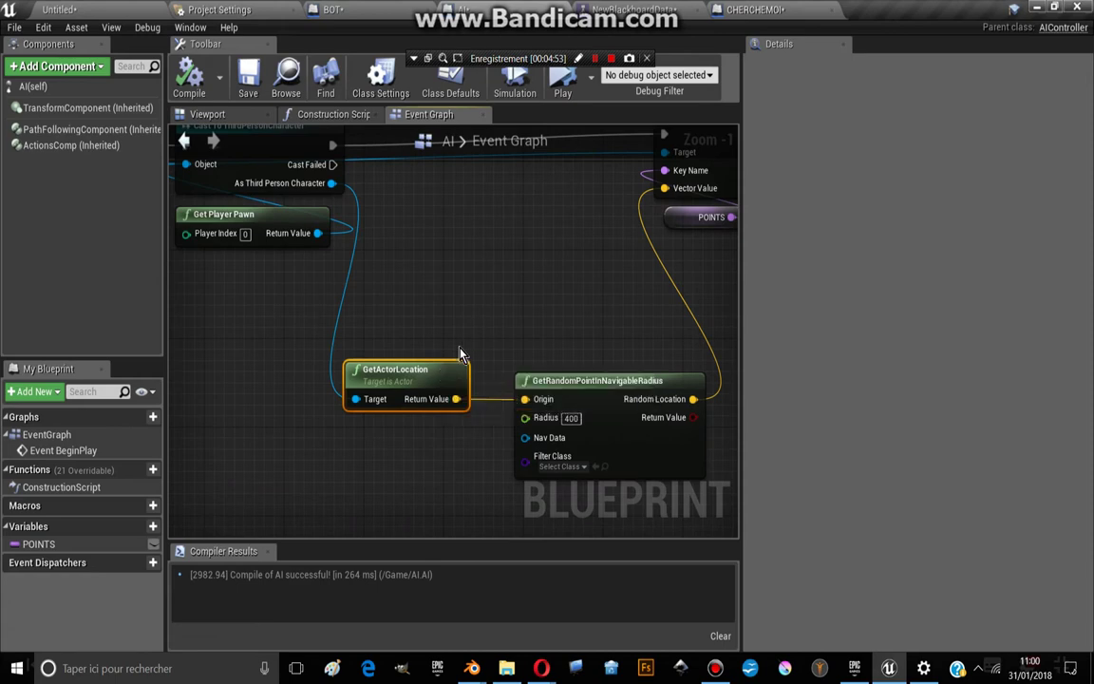
Step: Review the rearranged graph, then bring up the NewBlackboardData asset
right_drag(249, 278, 406, 320)
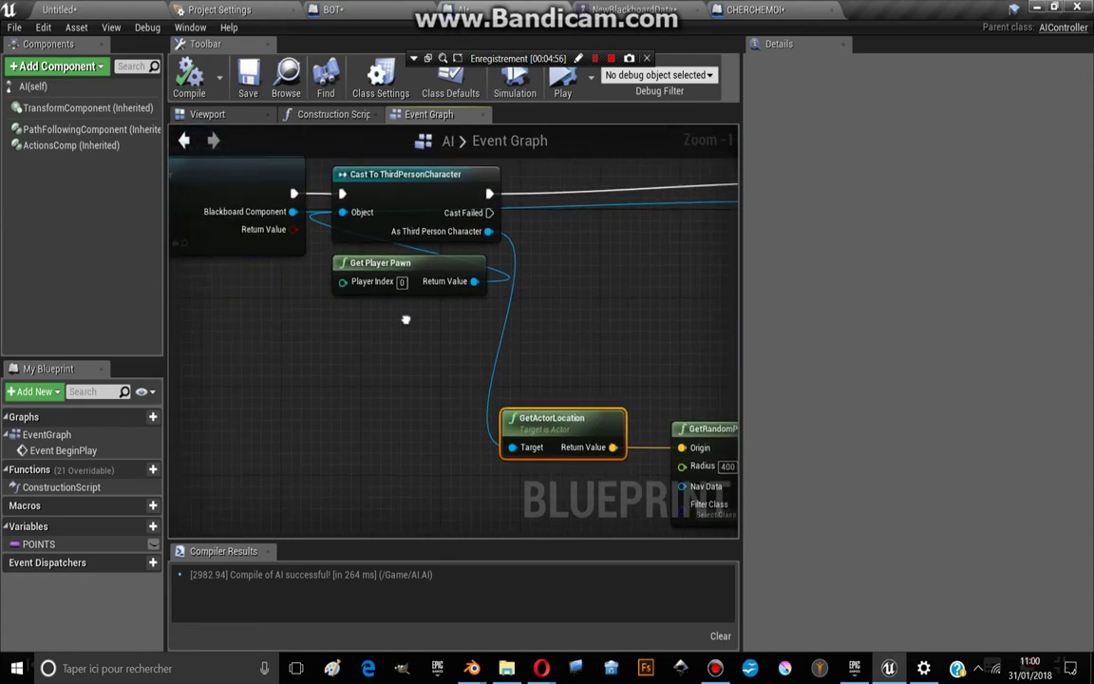
right_drag(469, 359, 241, 326)
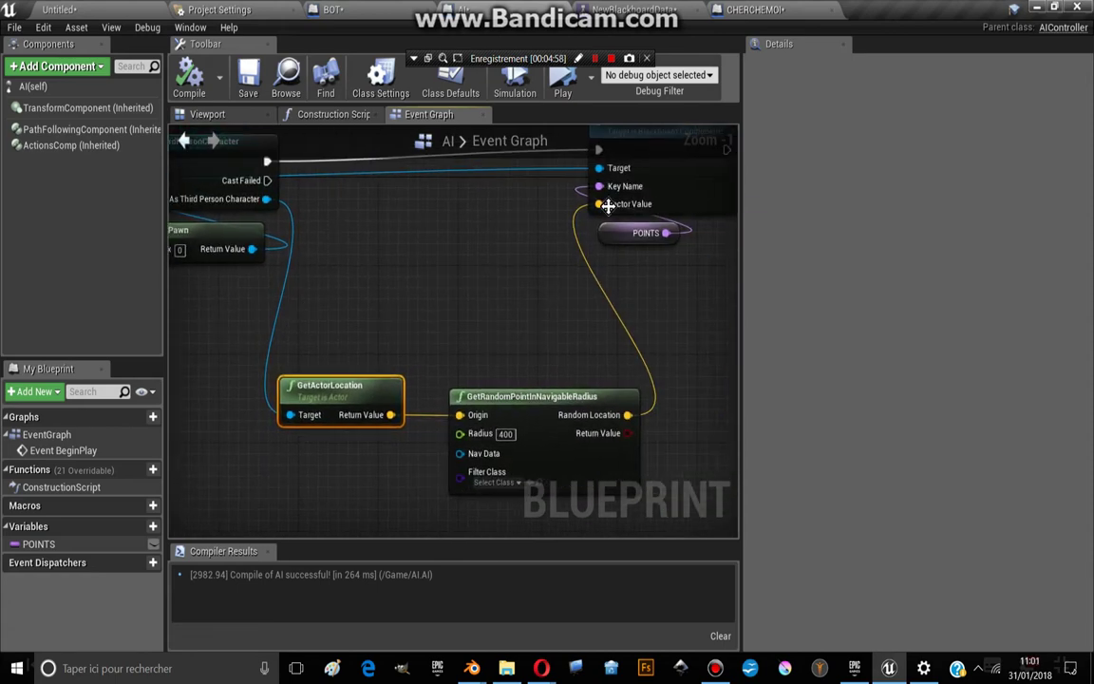
right_drag(414, 264, 487, 273)
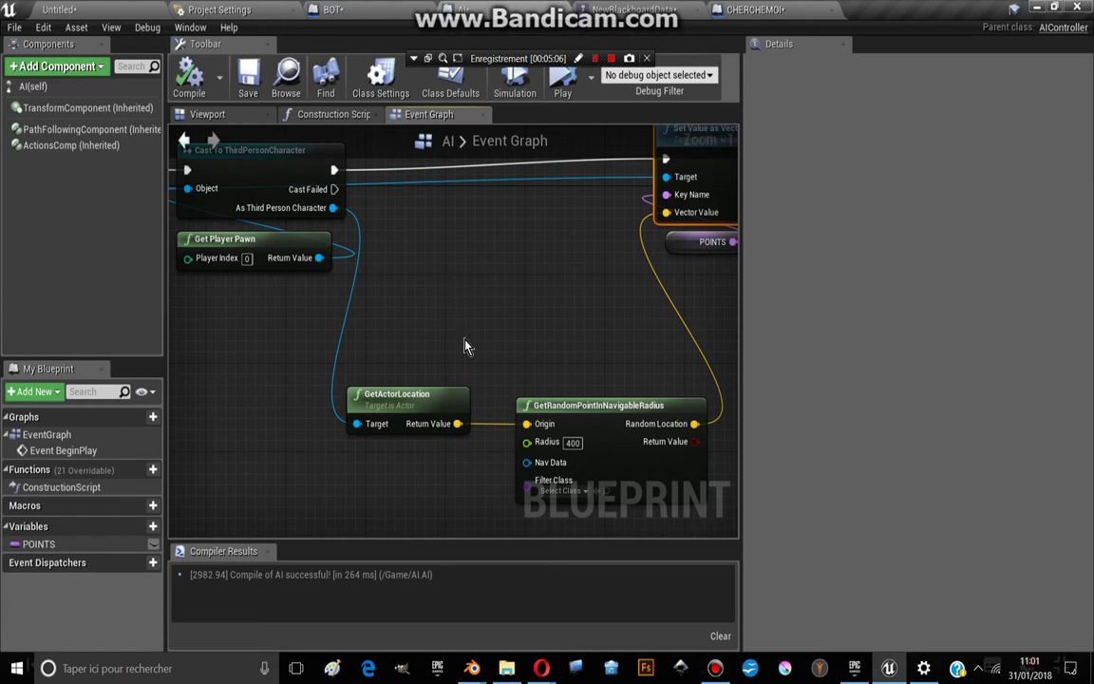
right_drag(492, 298, 463, 357)
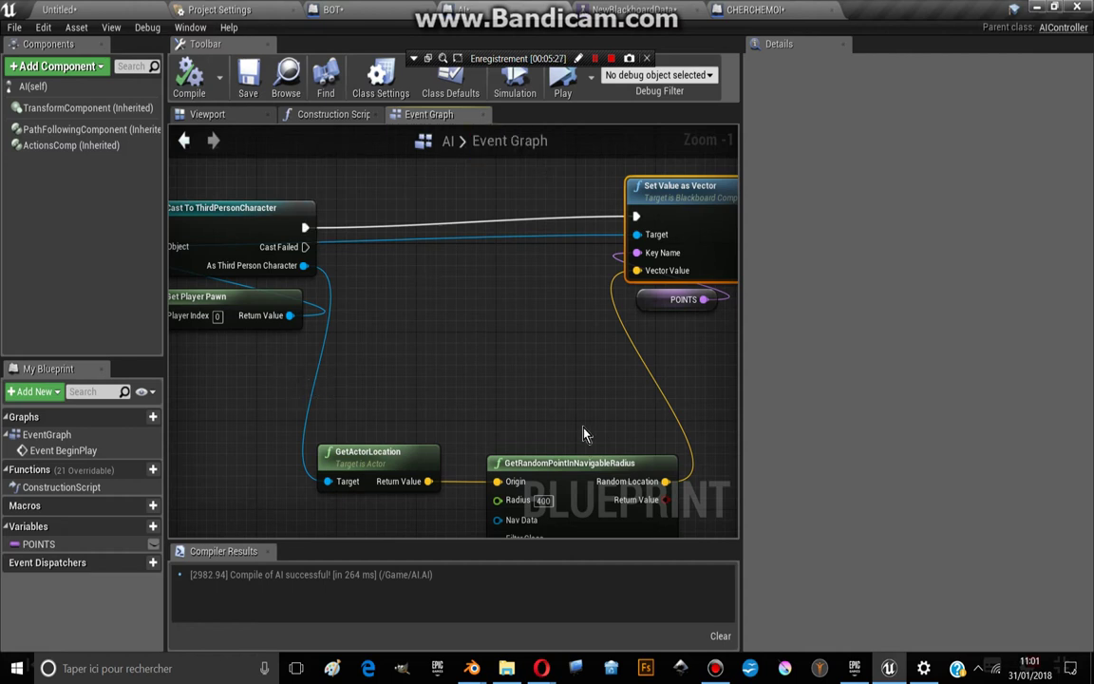
right_drag(585, 434, 515, 377)
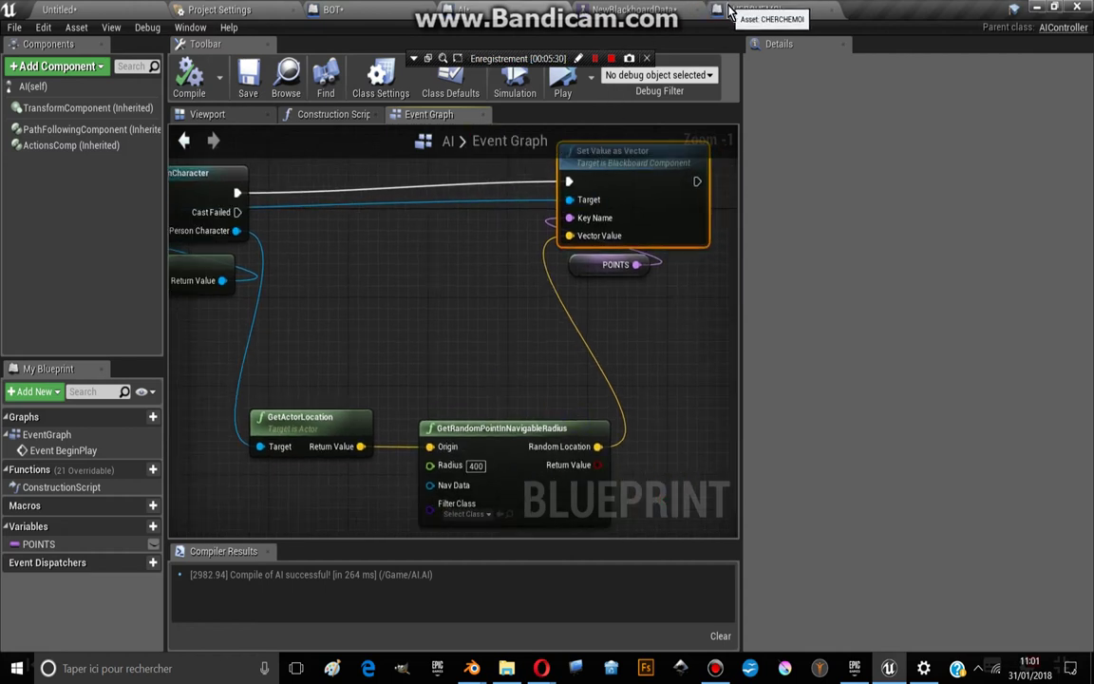
click(635, 9)
Step: Set the right Move To task's Blackboard Key to POINTS
click(46, 234)
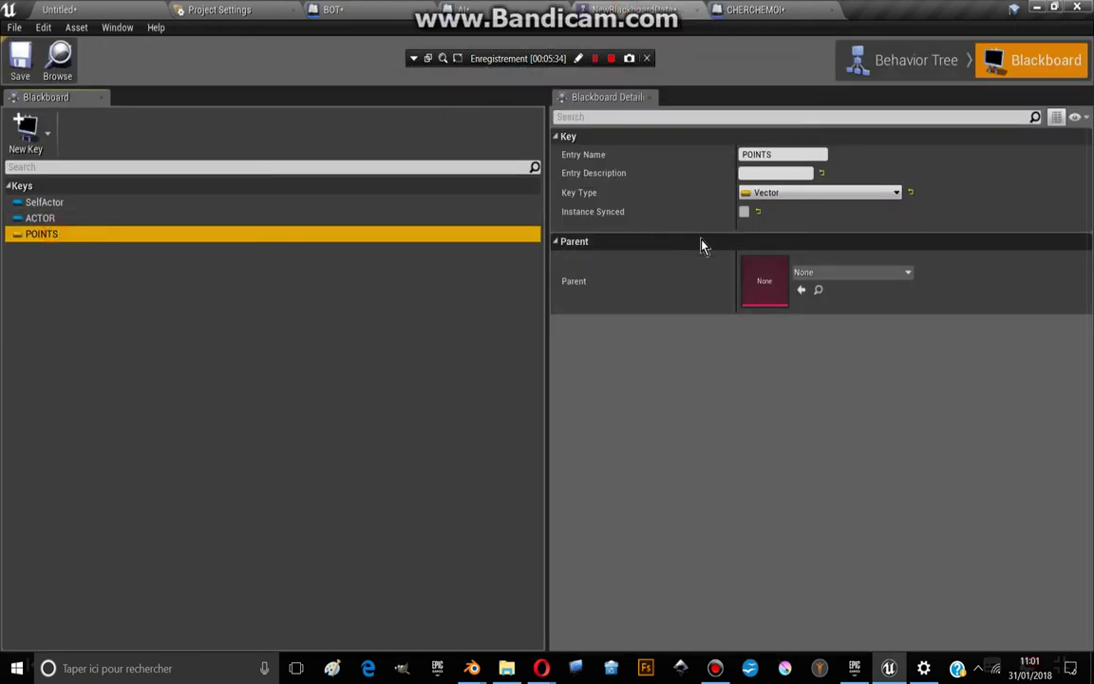
click(889, 61)
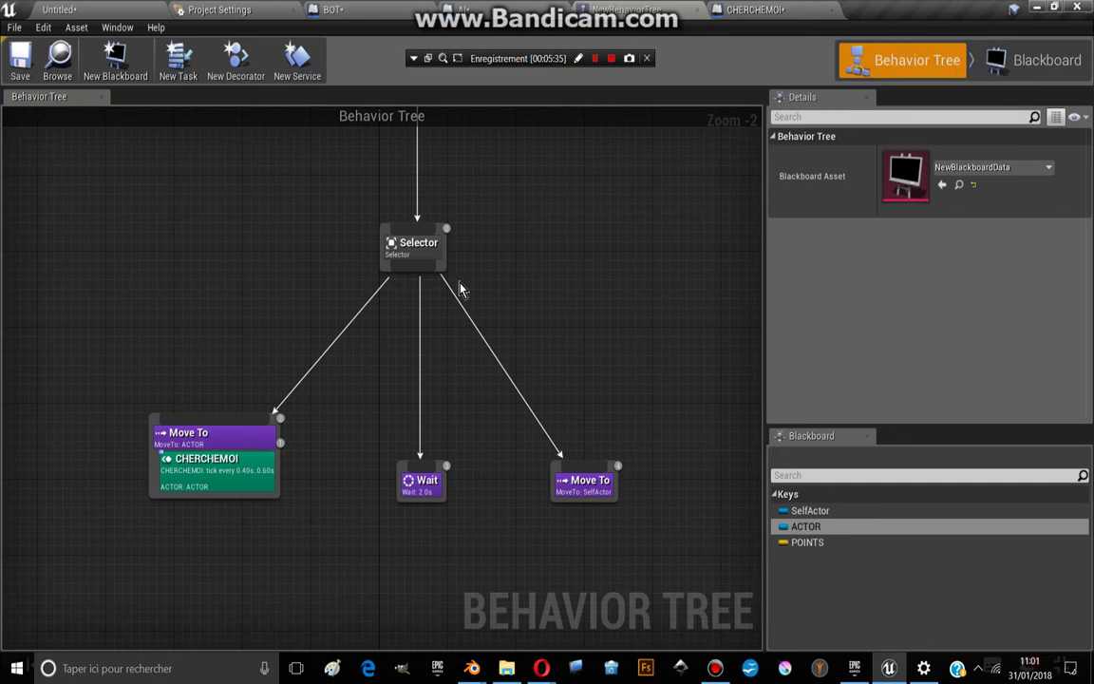
right_drag(458, 280, 508, 200)
click(642, 414)
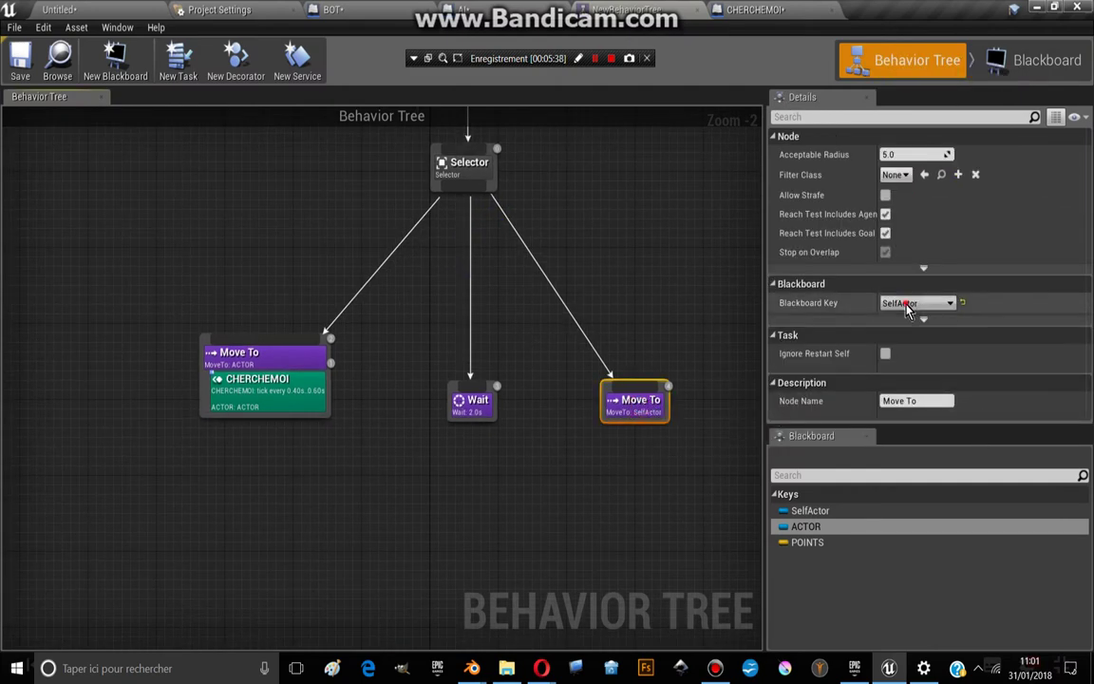
click(917, 302)
click(907, 351)
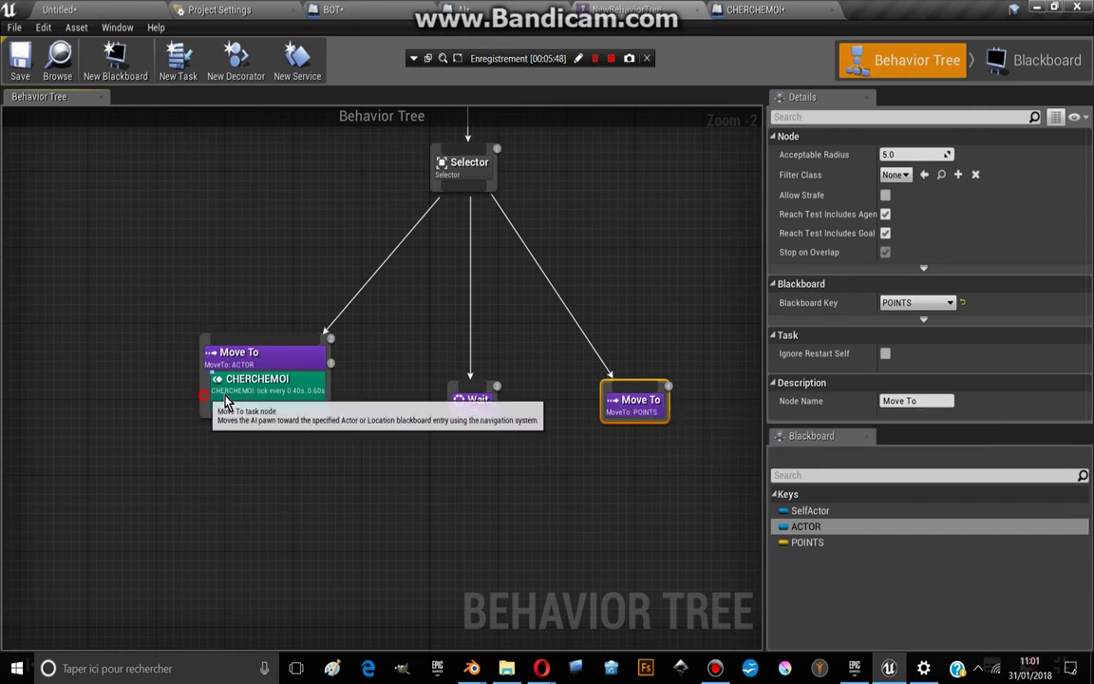
Step: Move the Move To POINTS task to the leftmost branch and play the level with debugging
drag(225, 404, 686, 414)
mouse_move(608, 411)
mouse_down()
mouse_move(278, 413)
mouse_move(328, 416)
mouse_up()
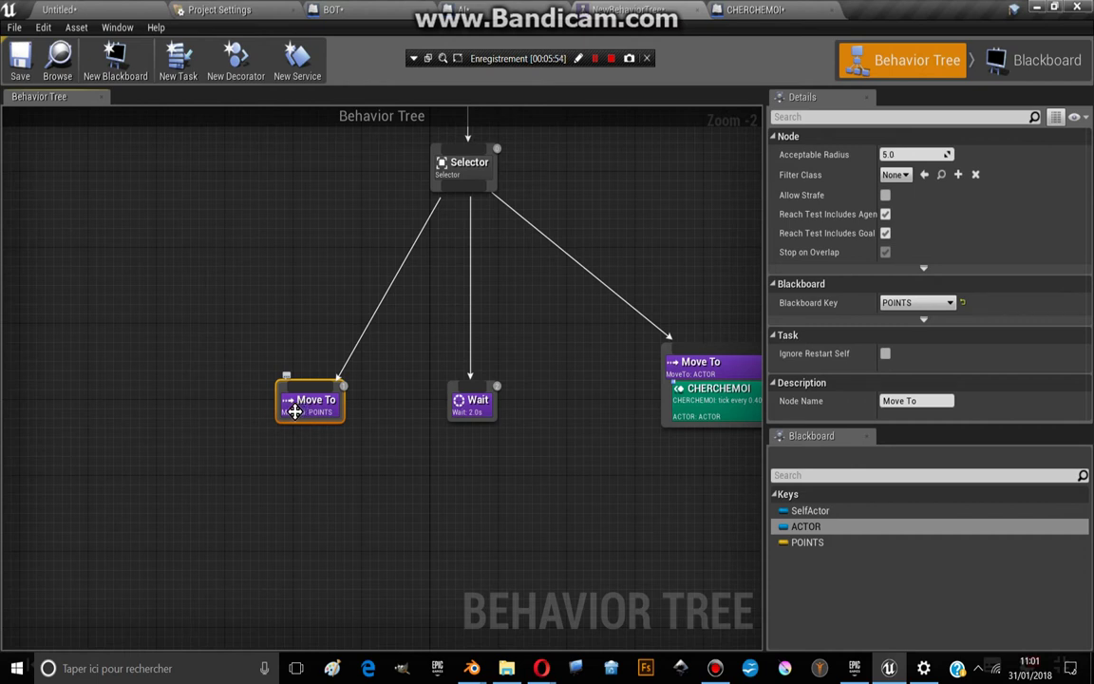
click(138, 17)
key(apostrophe)
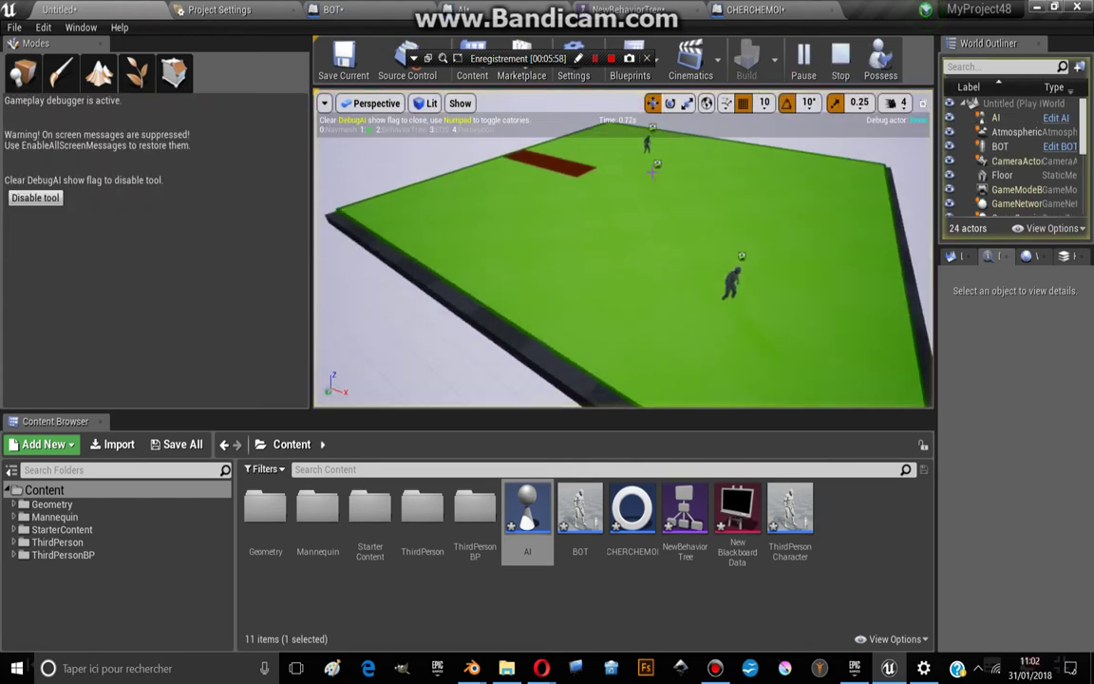
Step: Possess the character, watch the behavior tree, then stop play and return to the AI graph
click(881, 59)
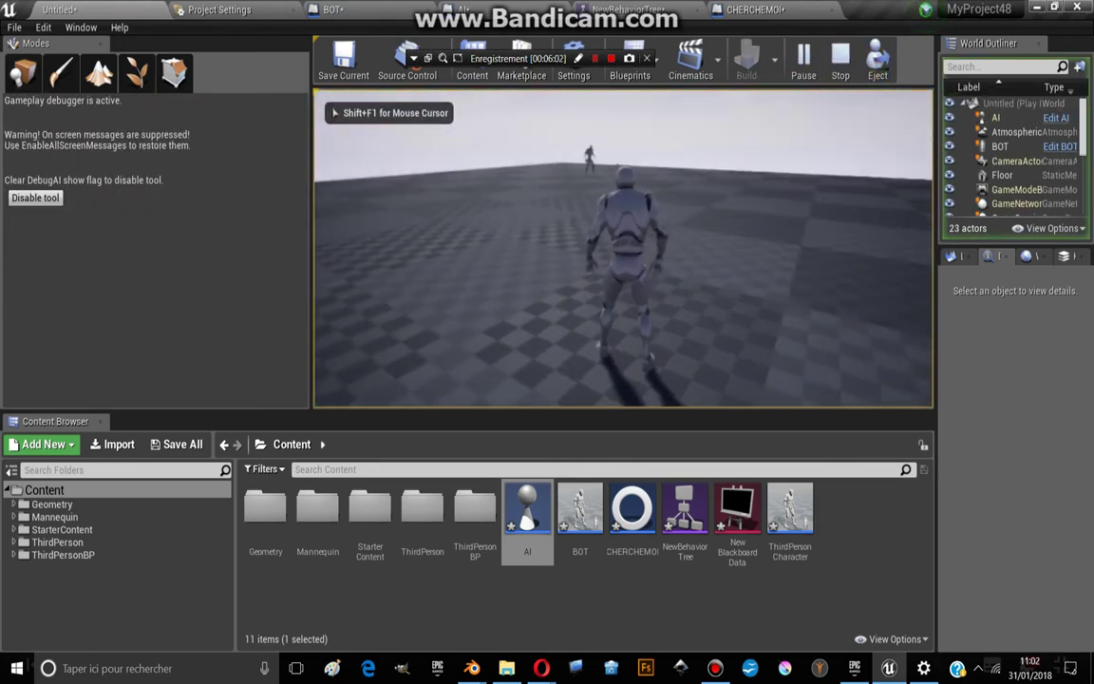
key(shift+F1)
click(627, 10)
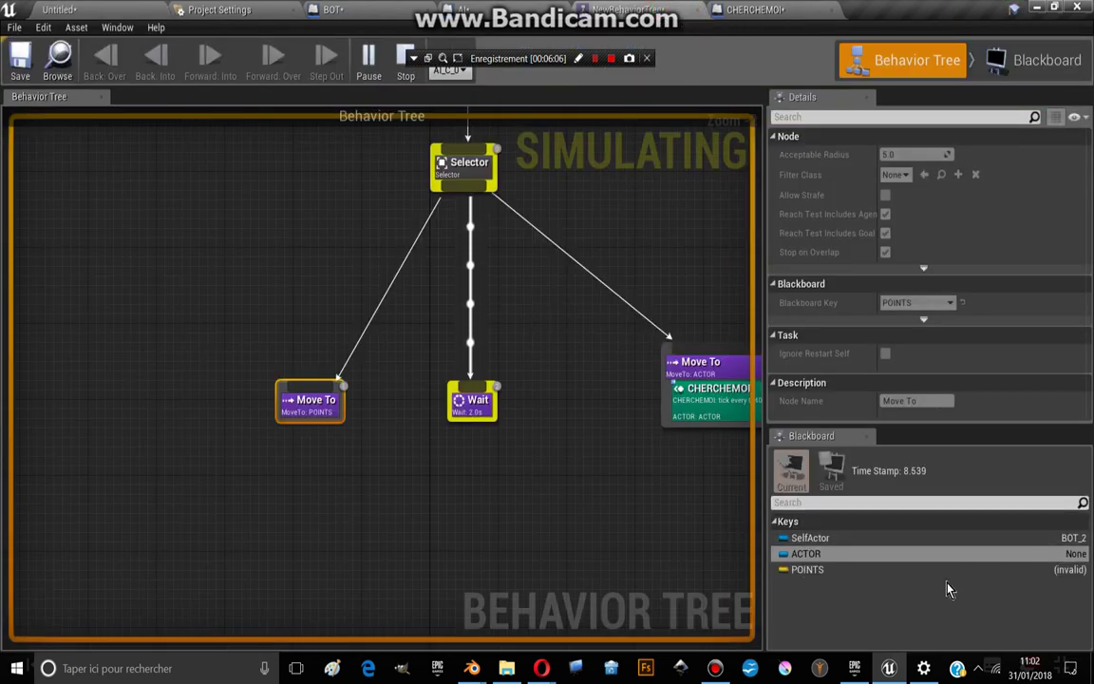
key(Escape)
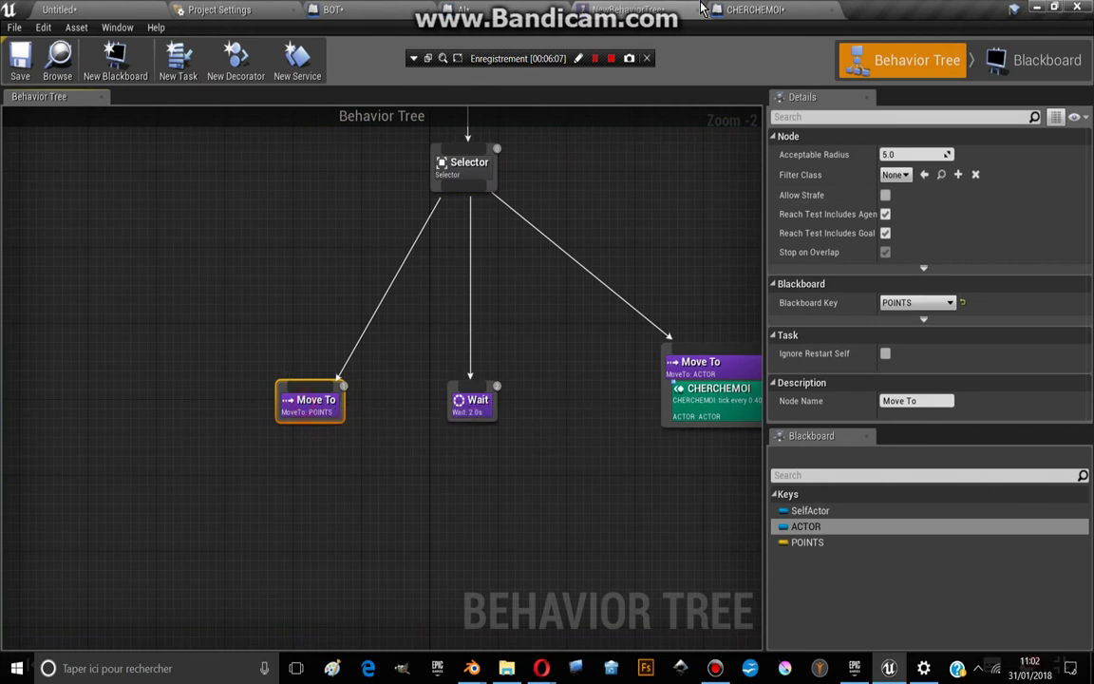
click(483, 9)
Step: Nudge the POINTS node and reposition around GetActorLocation and Set Value as Vector
scroll(441, 325, down, 3)
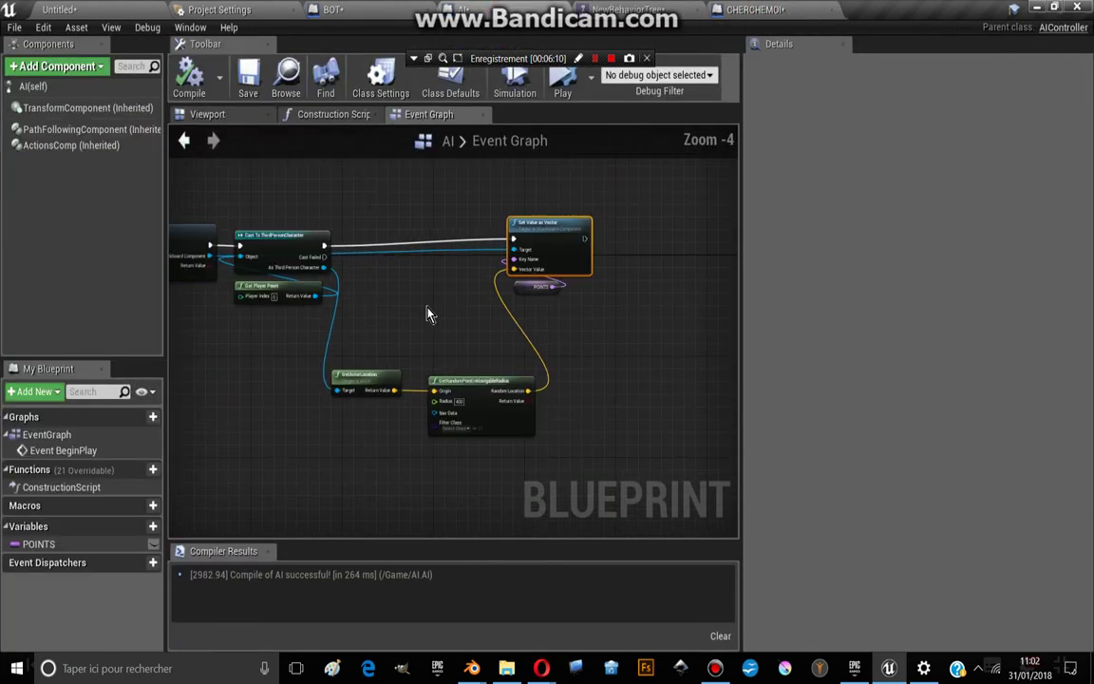
scroll(483, 279, up, 1)
scroll(591, 264, up, 1)
right_drag(708, 213, 599, 228)
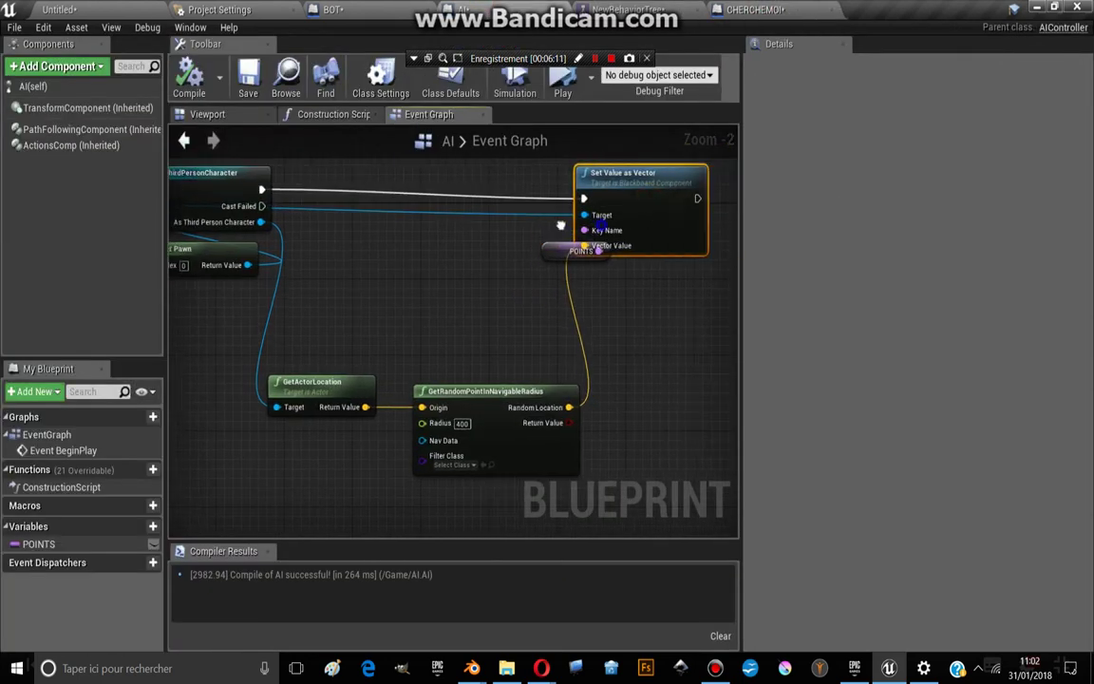
drag(496, 244, 486, 266)
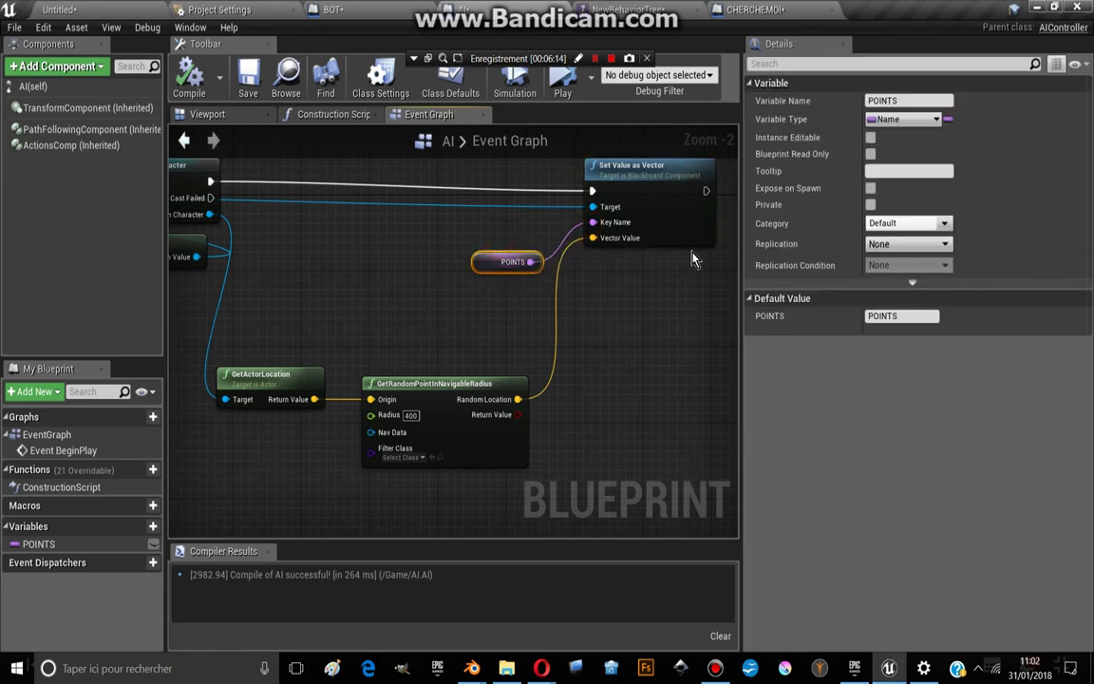
mouse_move(291, 269)
right_down()
mouse_move(326, 271)
mouse_move(373, 300)
mouse_move(275, 233)
right_up()
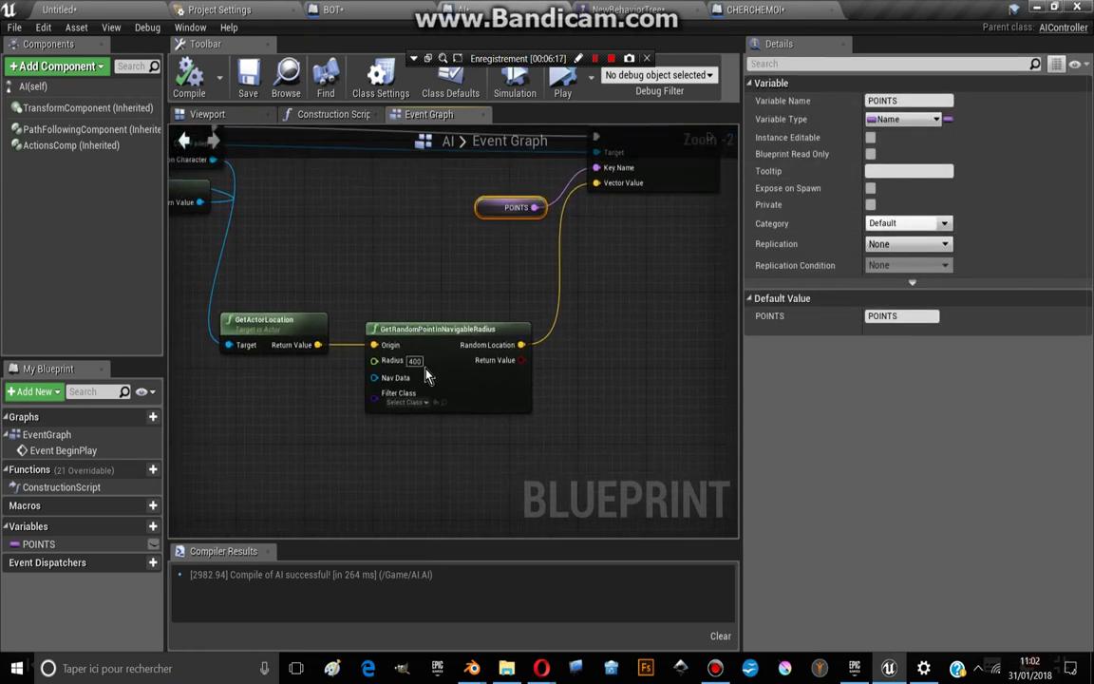
click(281, 317)
mouse_move(281, 318)
right_down()
mouse_move(384, 282)
mouse_move(226, 367)
right_up()
click(556, 230)
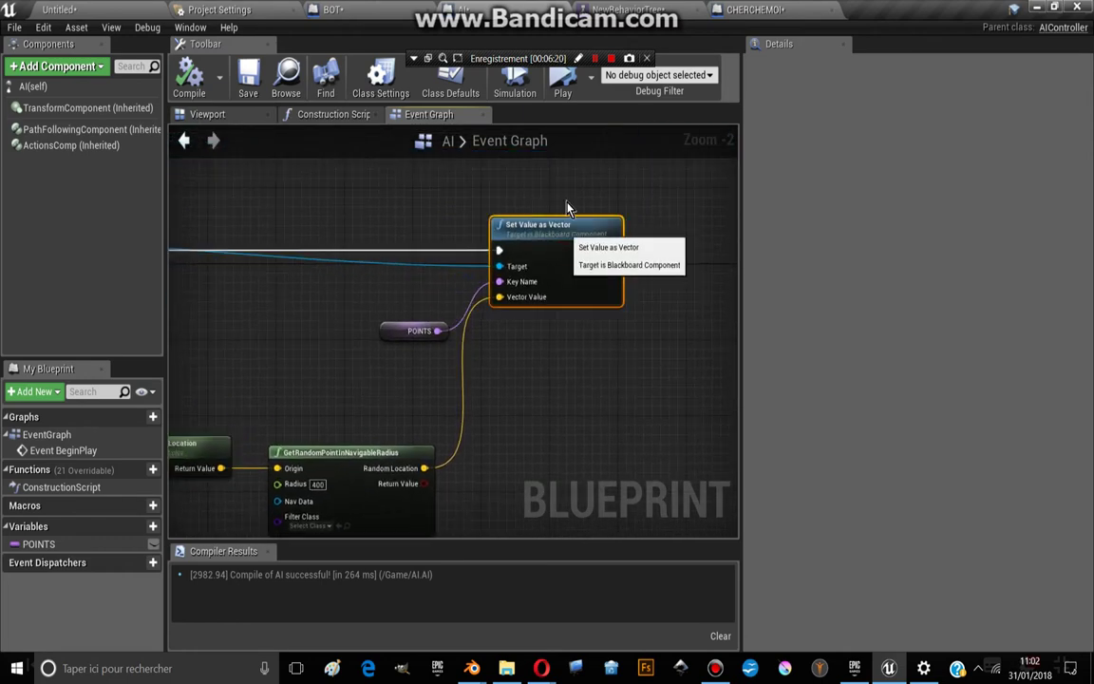
Step: From the behavior tree, create a new BTService_BlueprintBase service
click(627, 10)
right_drag(544, 299, 510, 325)
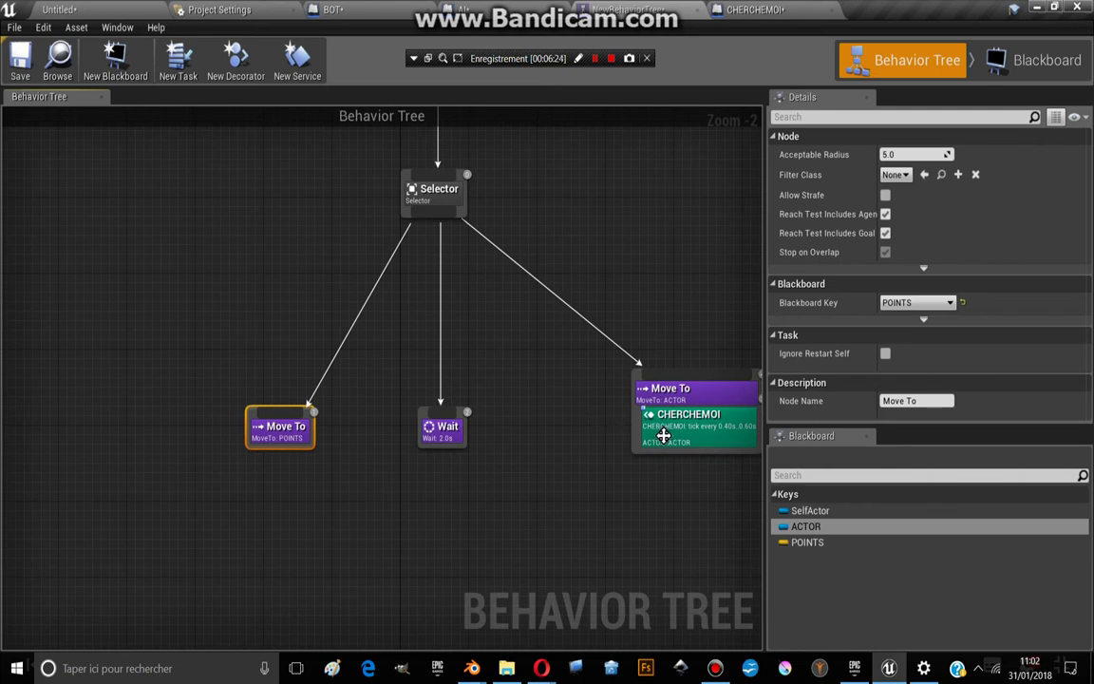
right_drag(532, 418, 540, 397)
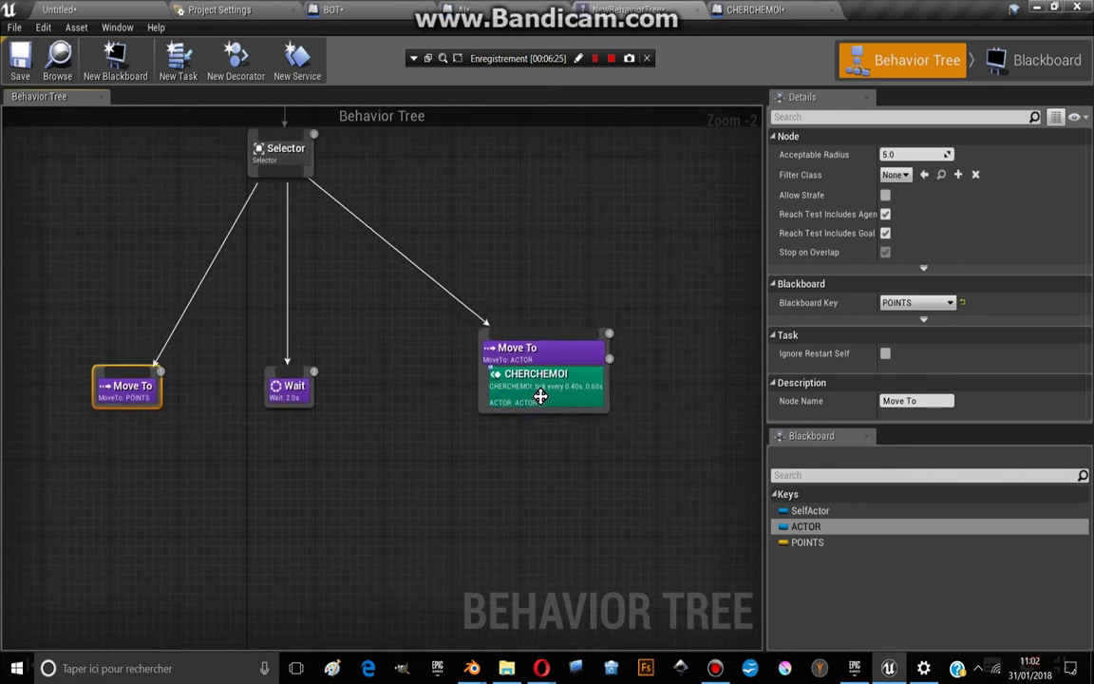
click(547, 384)
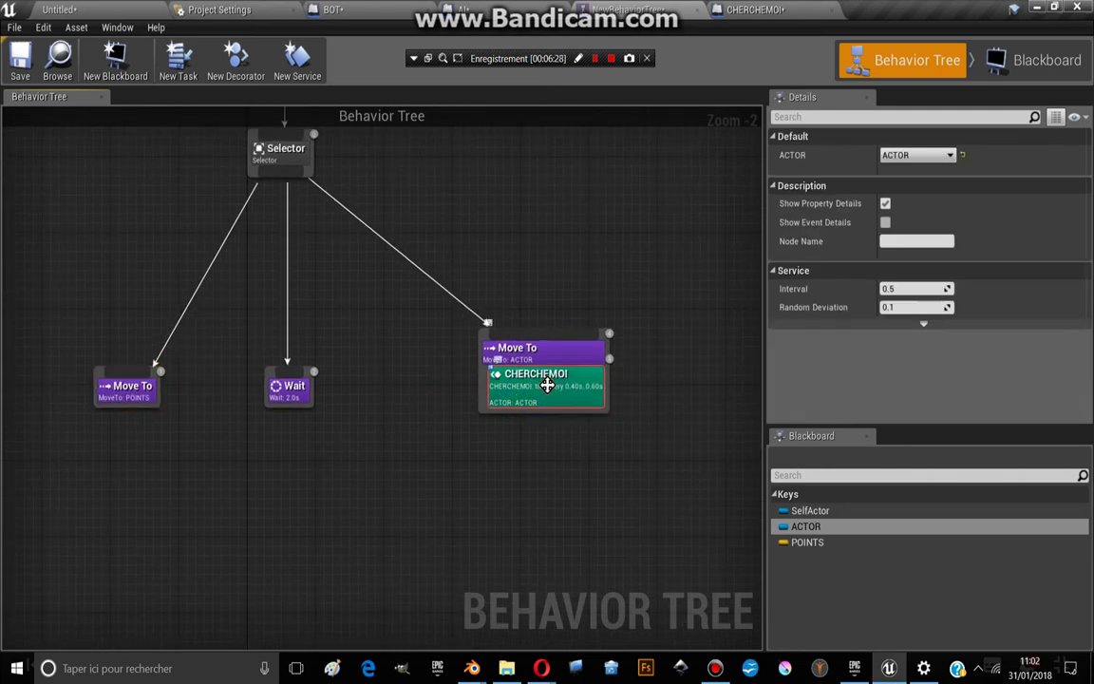
click(297, 57)
click(342, 86)
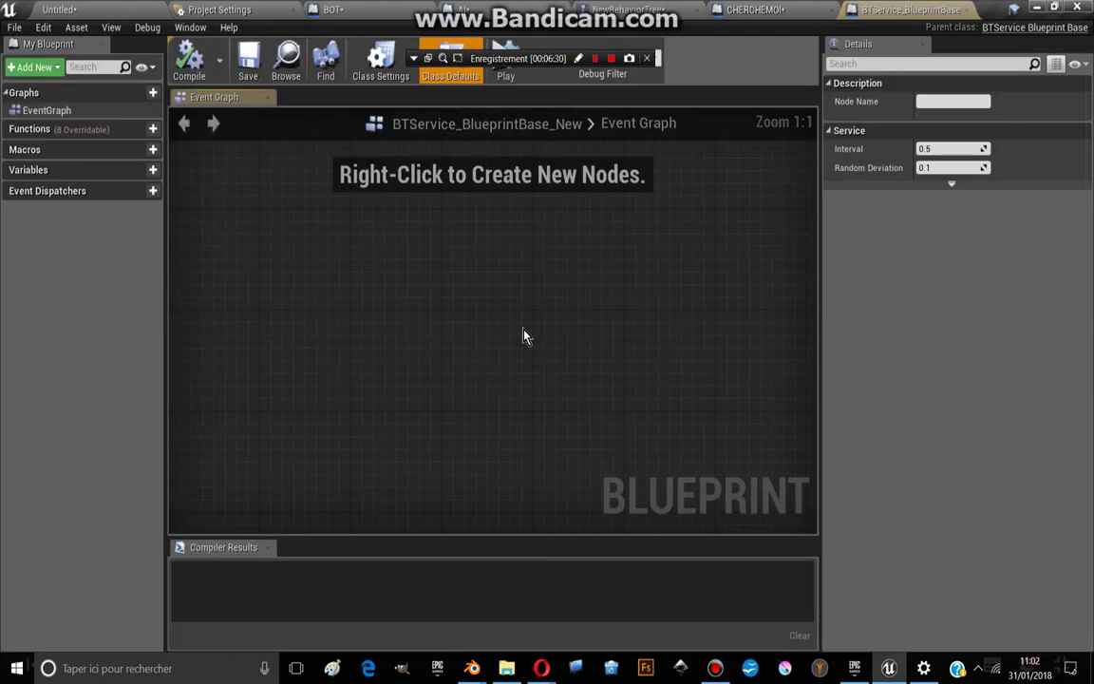
Step: Add Event Receive Activation wired into a Set Blackboard Value as Vector node
click(84, 128)
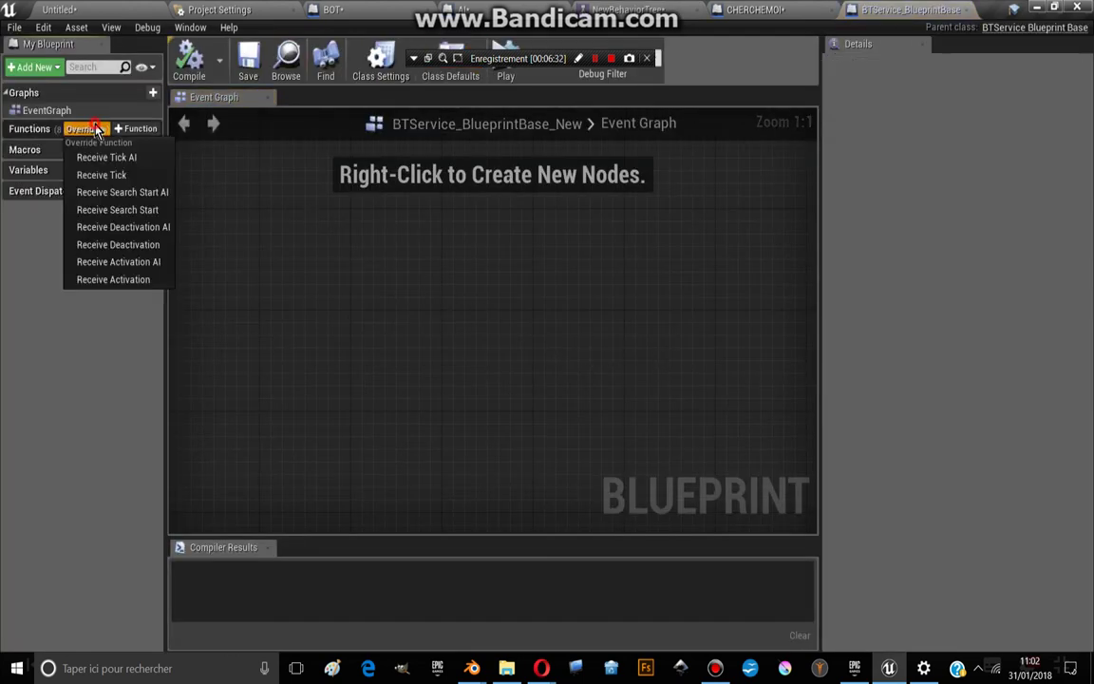
click(134, 281)
drag(392, 289, 539, 276)
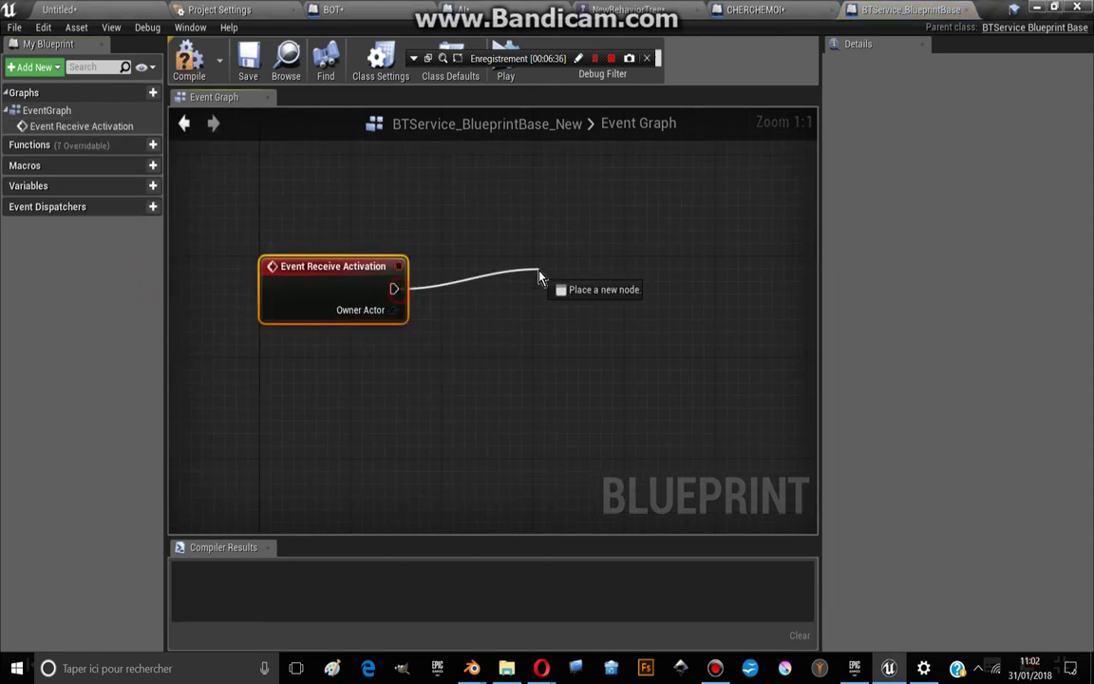
text(setbl)
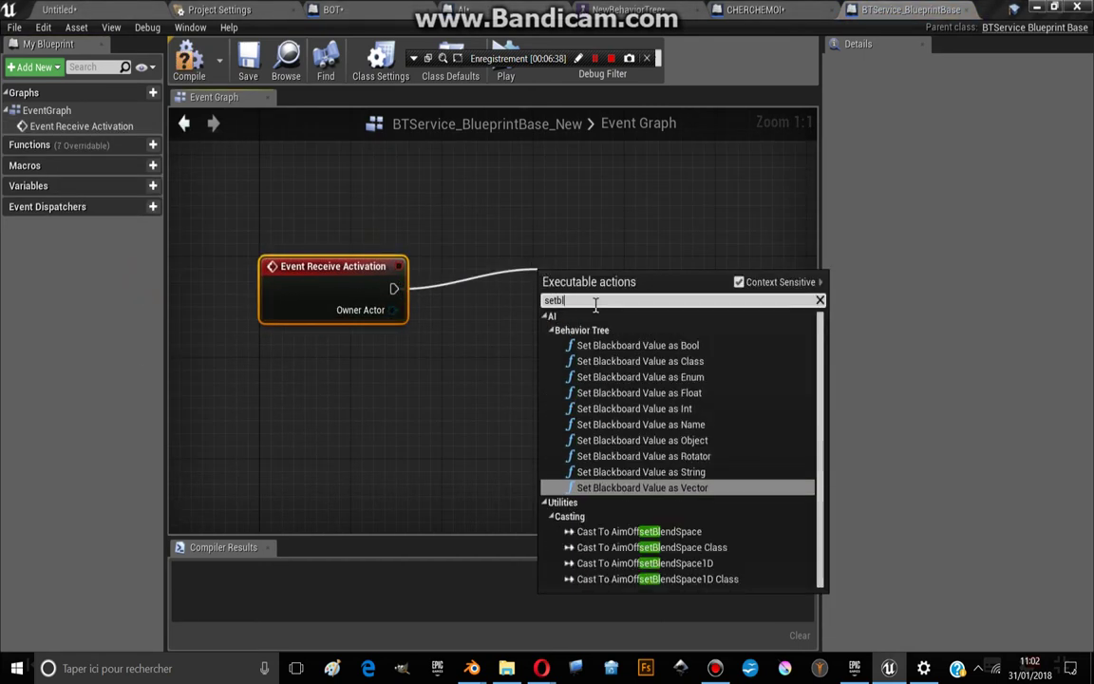
click(733, 488)
drag(500, 294, 647, 276)
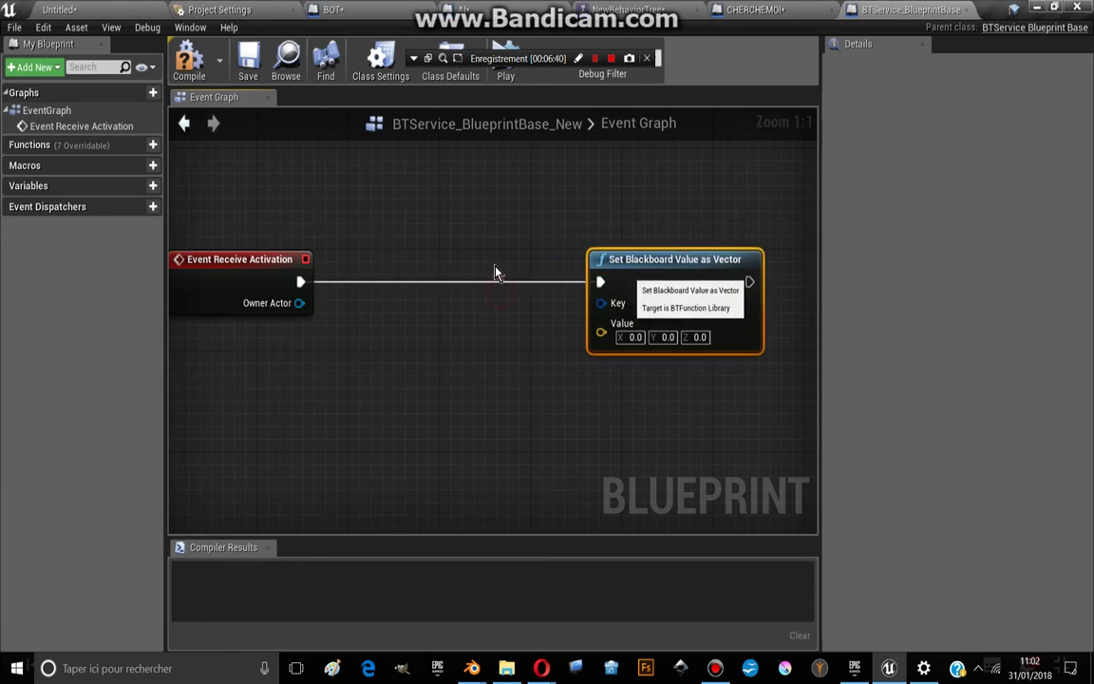
right_drag(560, 261, 653, 273)
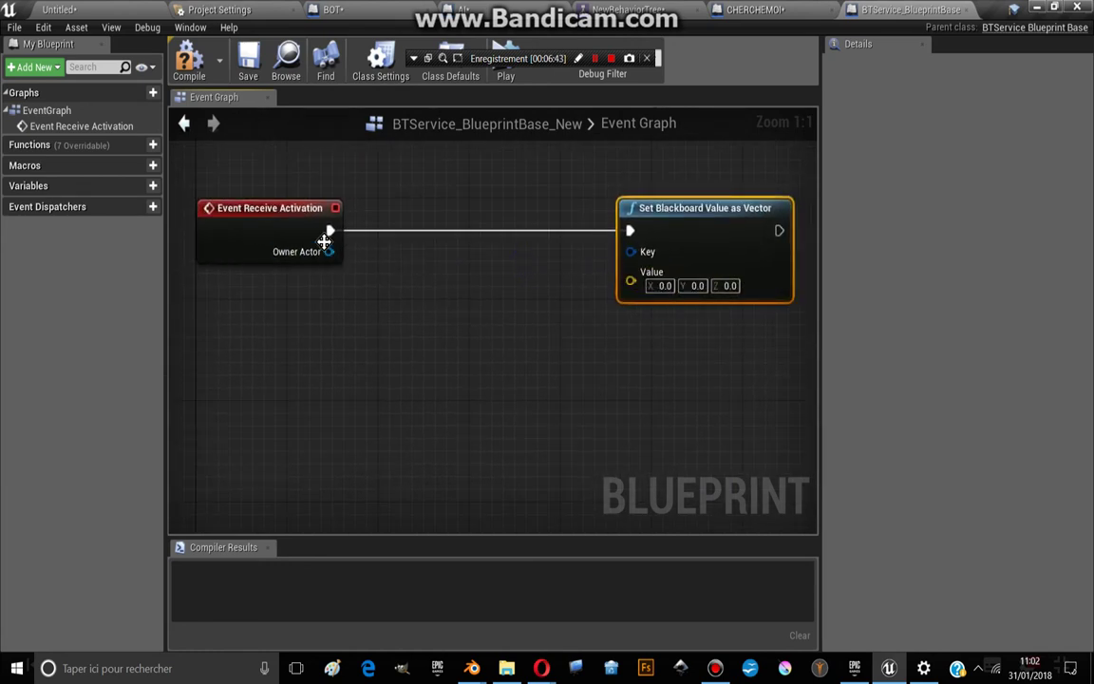
Step: Clear the service graph selection and switch back to the AI controller's Event Graph
drag(330, 230, 331, 216)
click(461, 174)
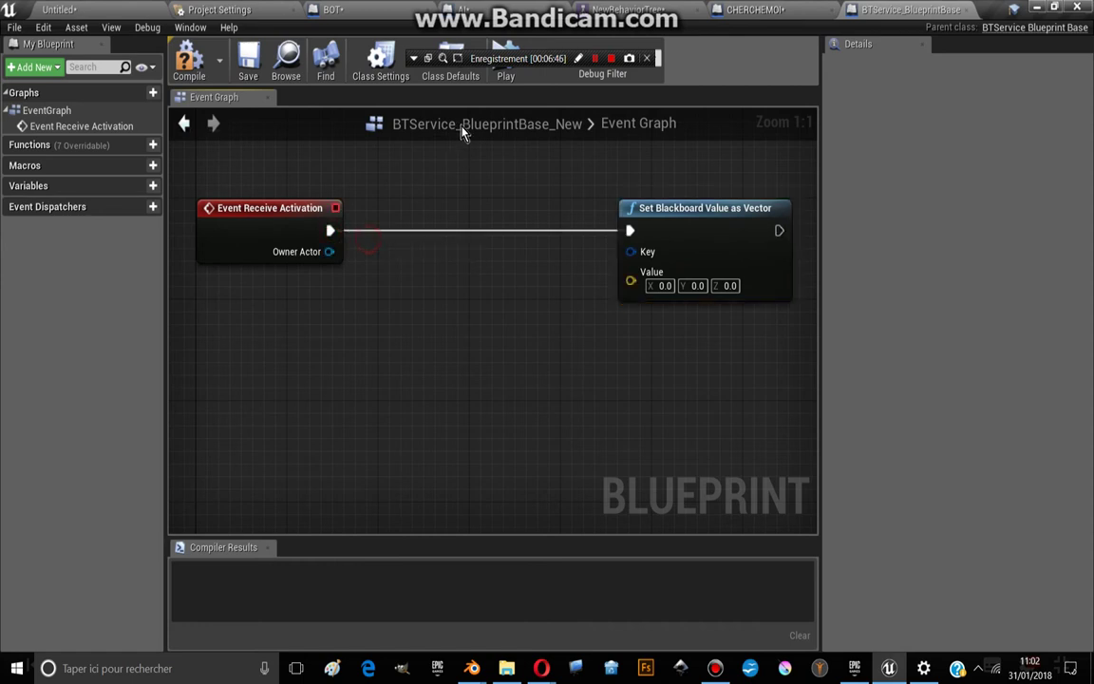
click(485, 9)
scroll(390, 237, down, 2)
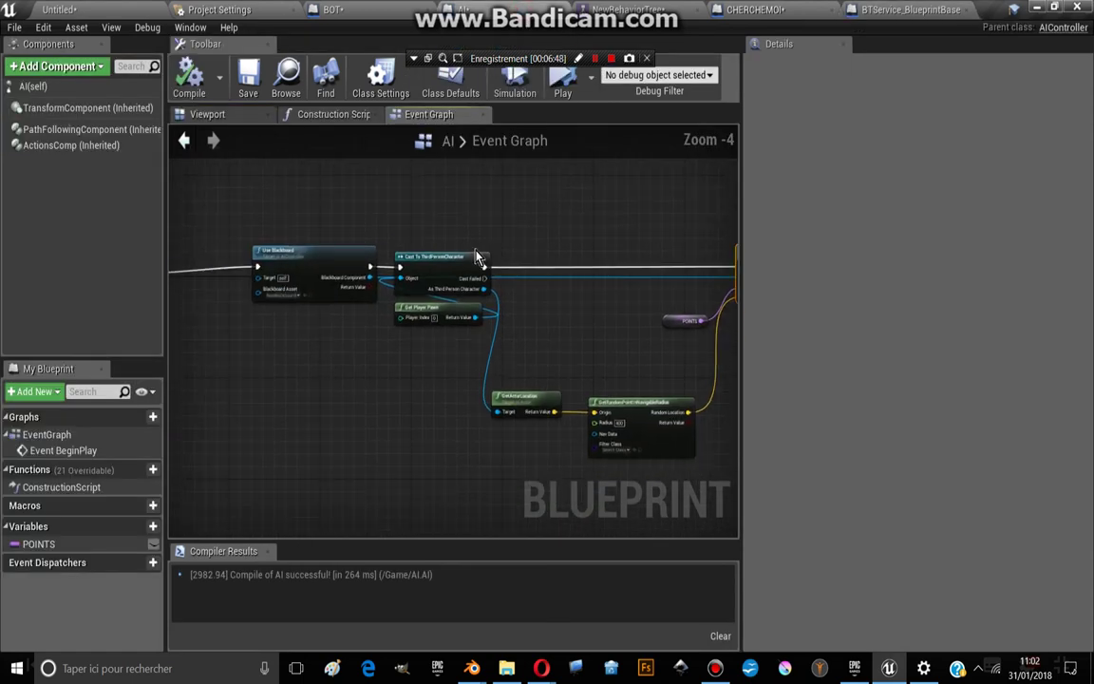
Step: Copy the Cast, Get Player Pawn, GetActorLocation and random point nodes into the service graph
drag(494, 344, 452, 306)
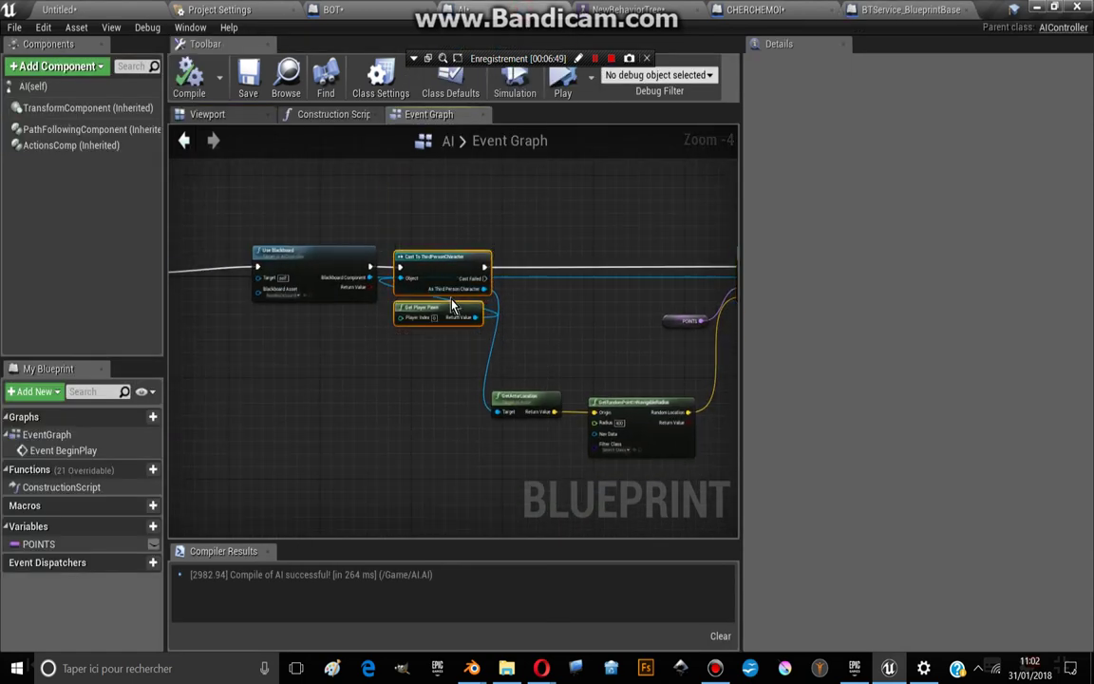
drag(417, 187, 591, 383)
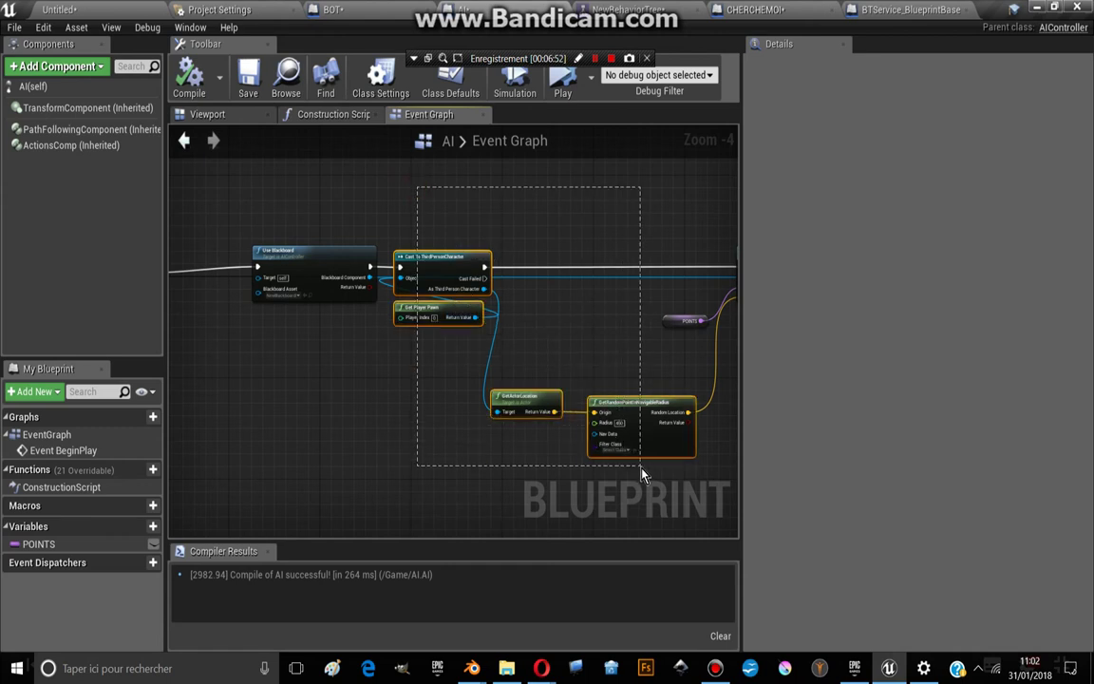
click(495, 384)
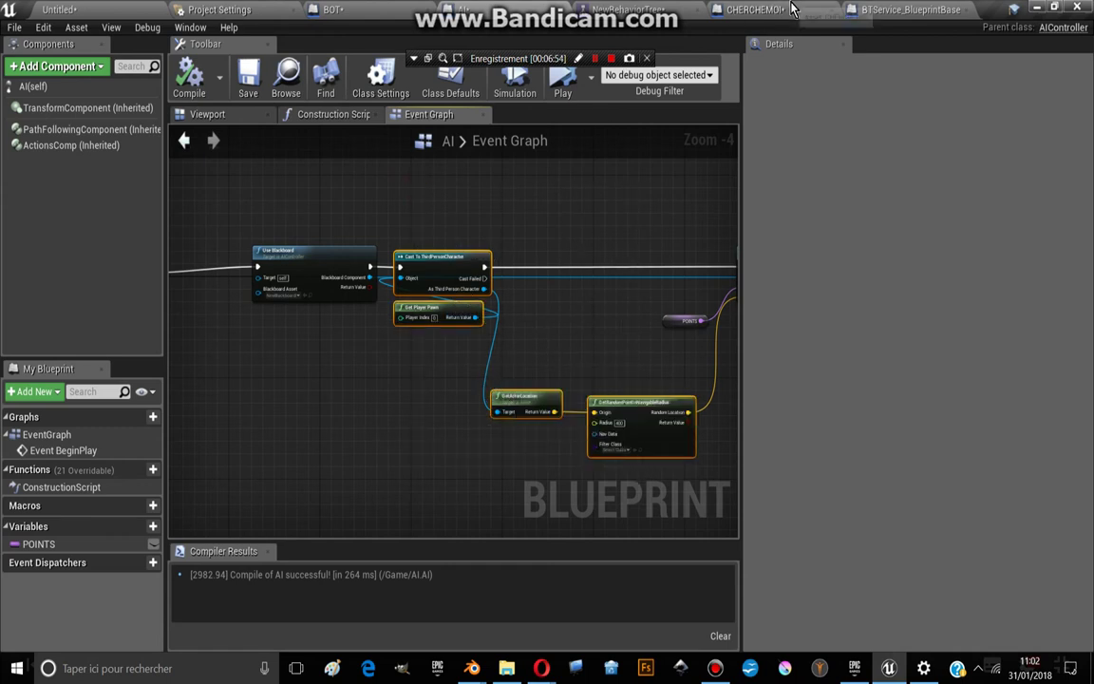
click(760, 12)
click(907, 10)
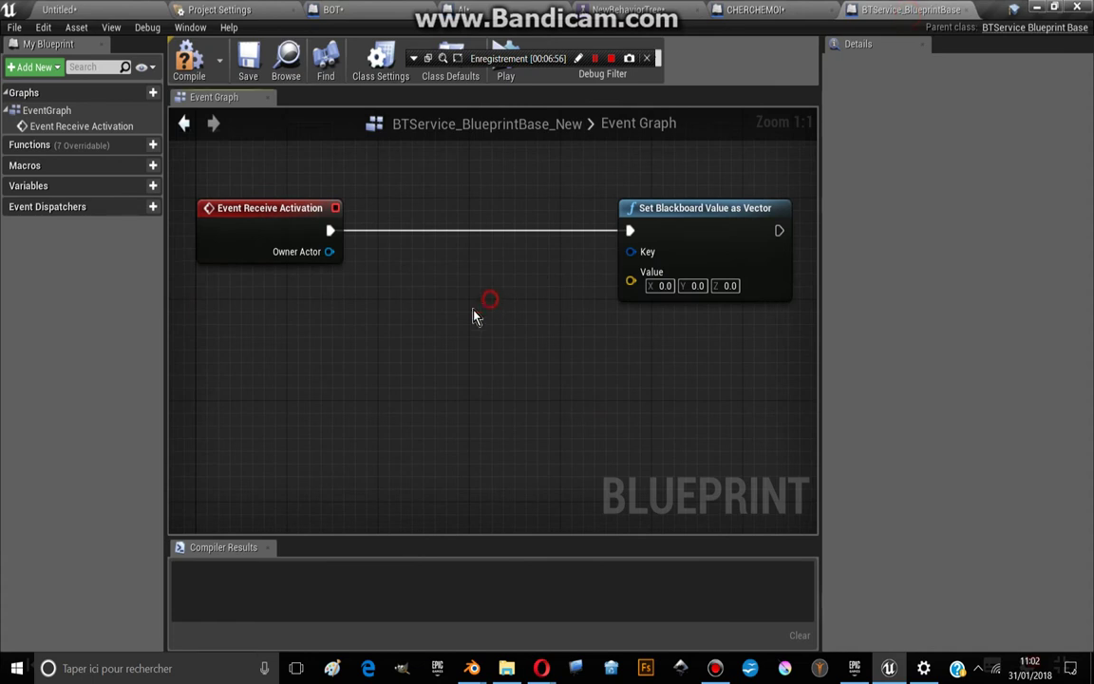
key(ctrl+v)
right_drag(438, 277, 398, 281)
scroll(399, 288, down, 2)
scroll(346, 302, down, 1)
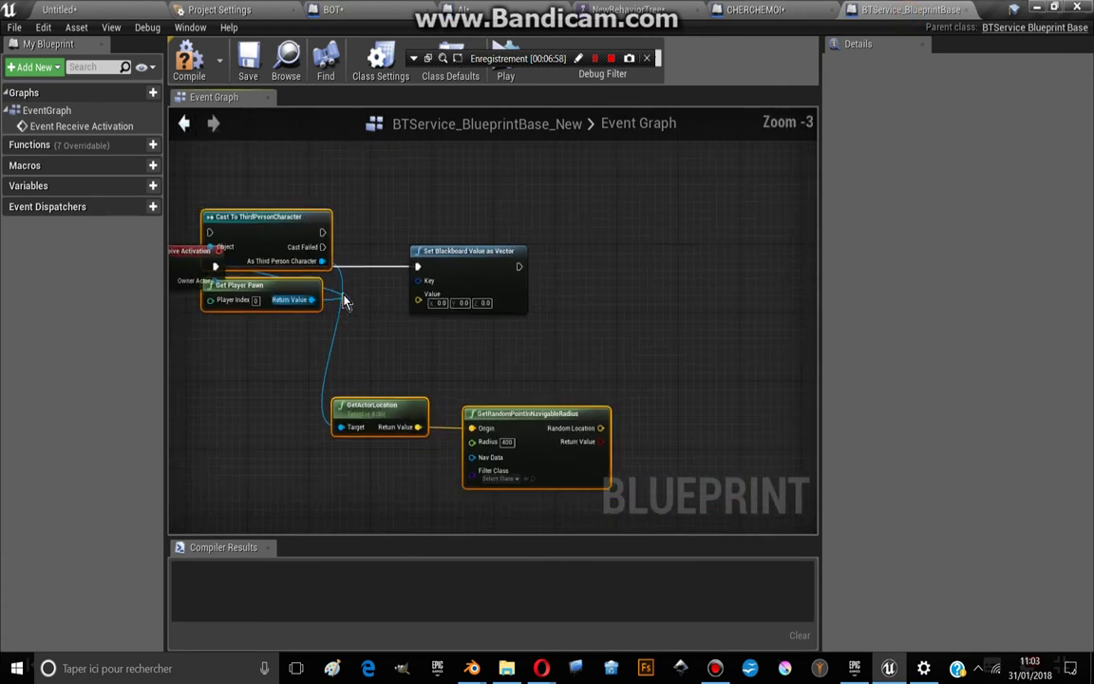
scroll(345, 302, down, 1)
Step: Arrange the pasted nodes and wire event to Cast, Pawn to Object, cast to GetActorLocation
drag(427, 276, 570, 280)
drag(298, 246, 415, 287)
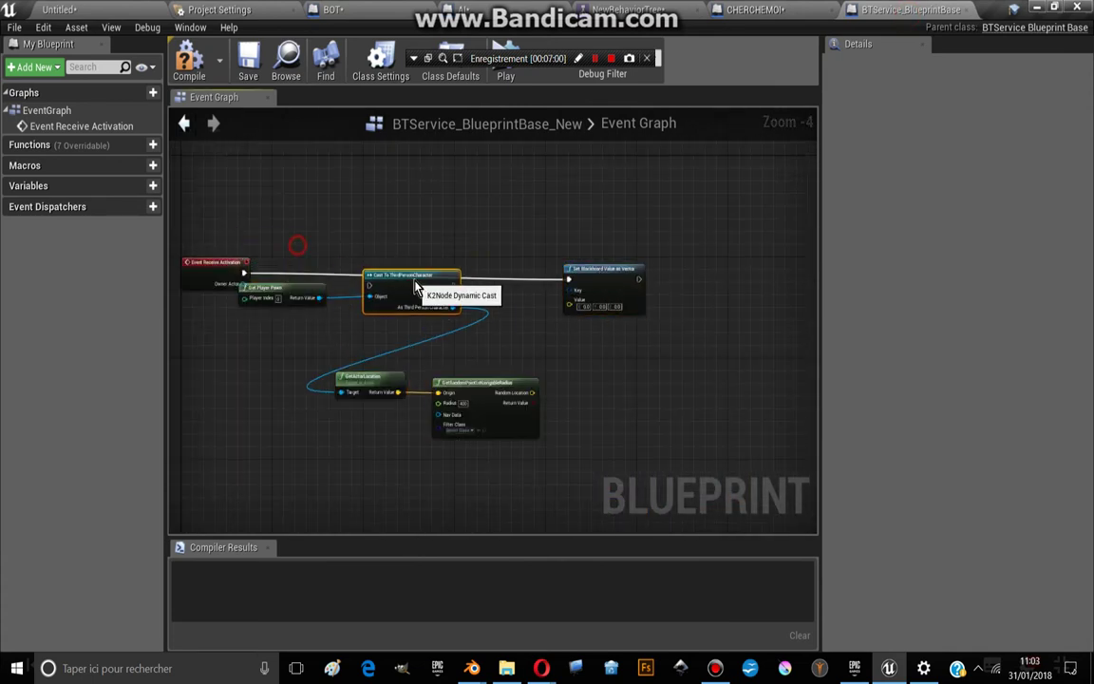
drag(292, 288, 293, 328)
scroll(296, 318, up, 2)
mouse_move(222, 249)
mouse_down()
mouse_move(298, 273)
mouse_move(402, 266)
mouse_up()
drag(329, 341, 401, 282)
drag(531, 297, 354, 426)
right_drag(514, 295, 397, 290)
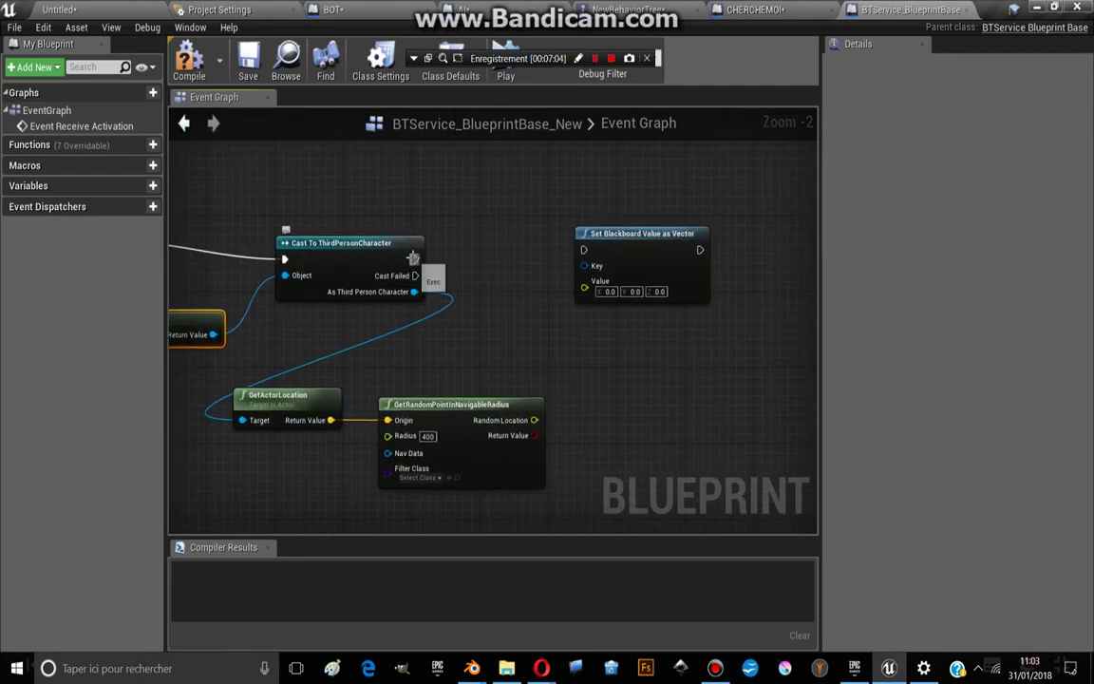
Step: Chain the Cast into Set Blackboard Value and wire Random Location into its Value
drag(414, 258, 584, 251)
scroll(528, 291, up, 1)
right_drag(519, 318, 586, 285)
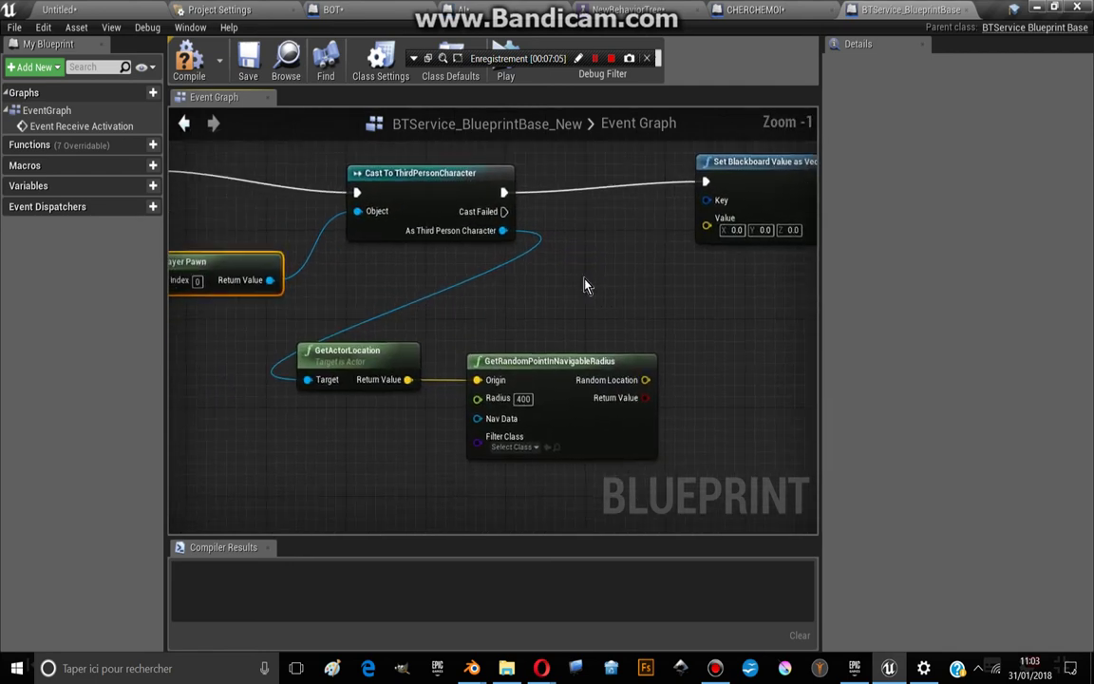
drag(645, 380, 707, 225)
right_drag(705, 201, 597, 220)
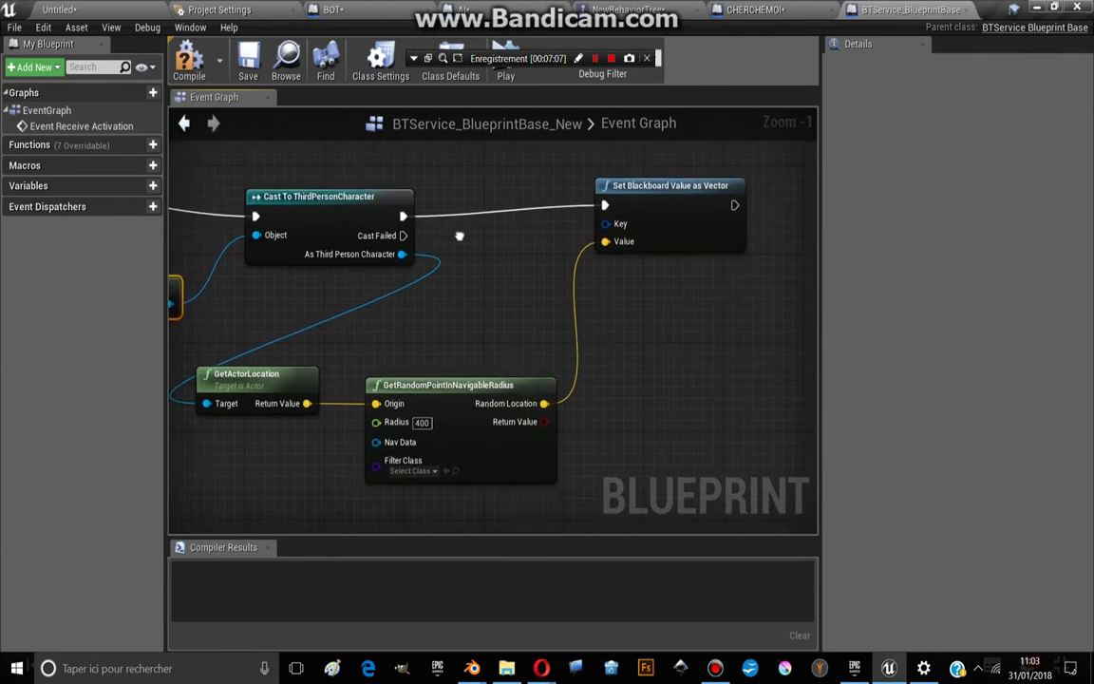
drag(597, 220, 549, 286)
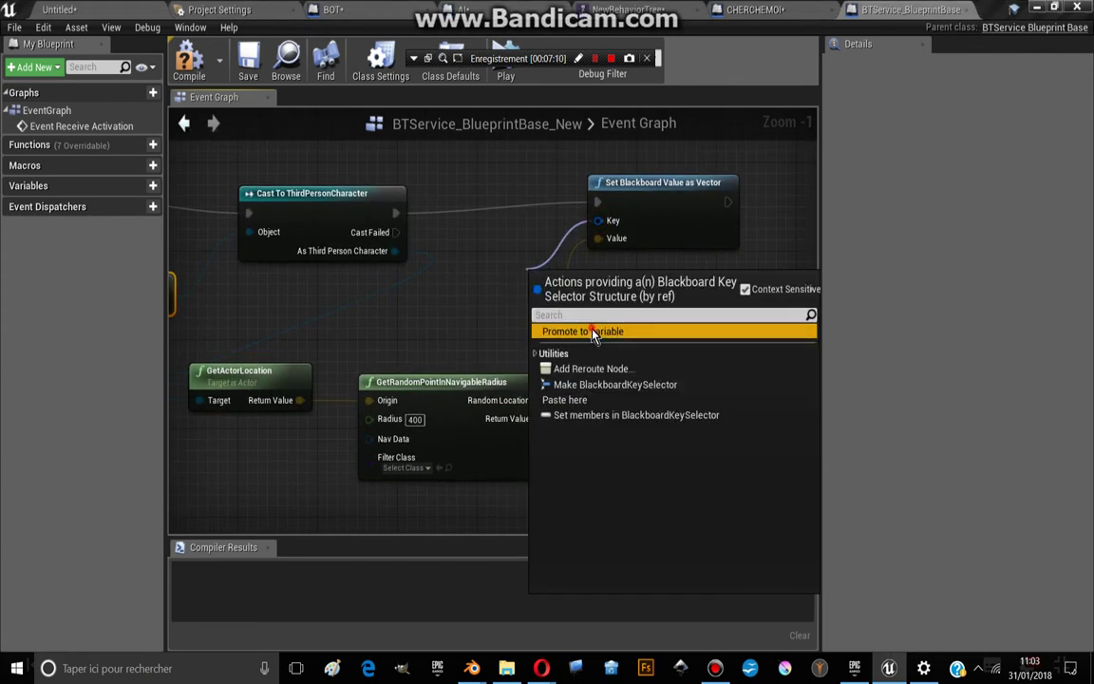
Step: Promote the Key input to a variable named POINTS and compile
click(588, 330)
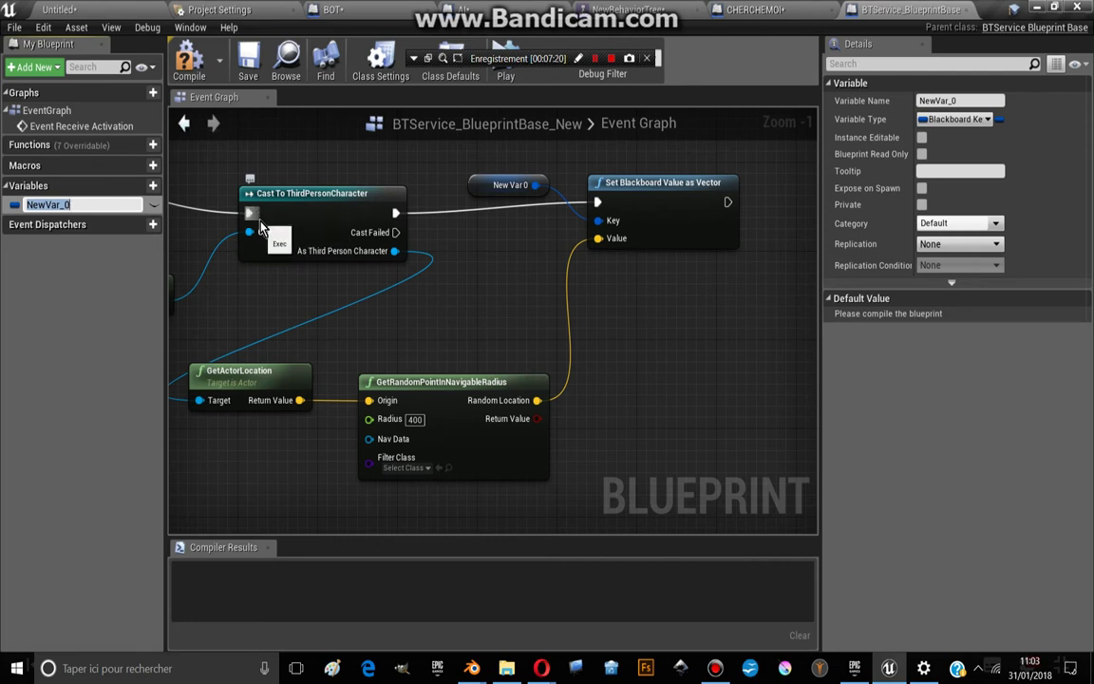
text(KEY)
key(Return)
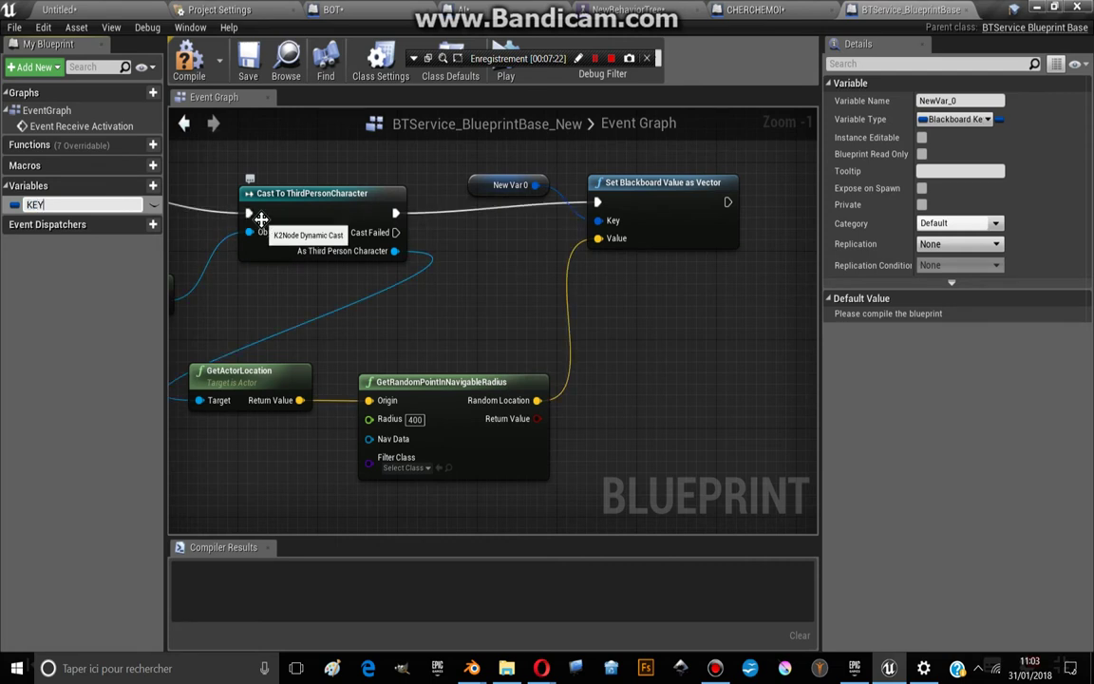
key(Return)
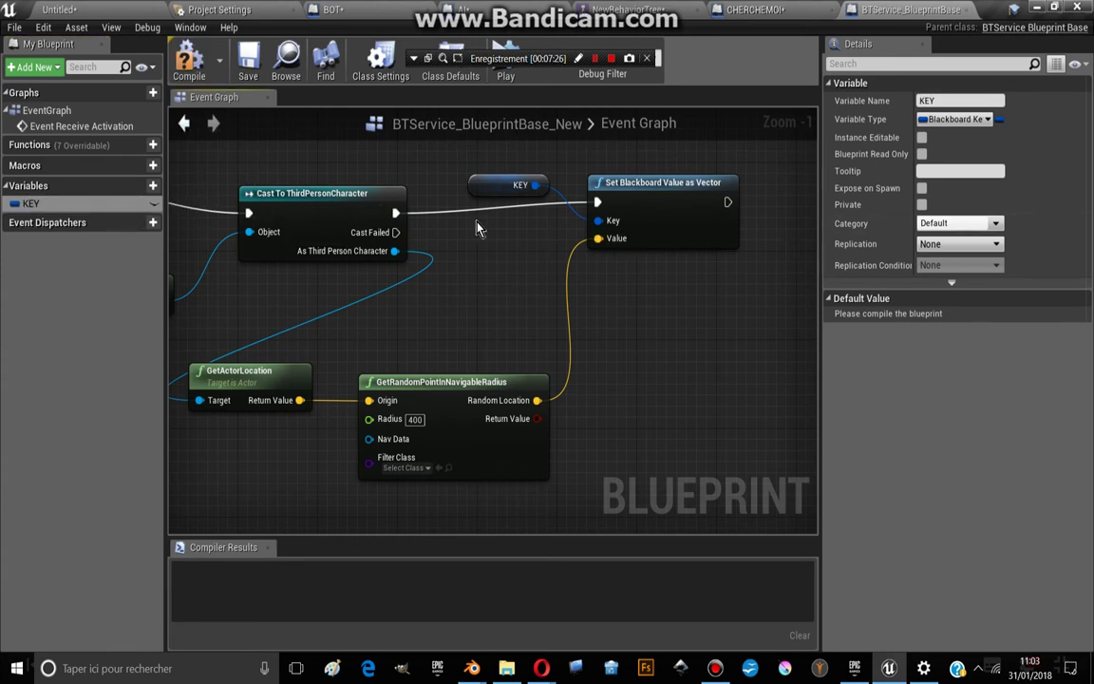
click(941, 100)
text(POINT)
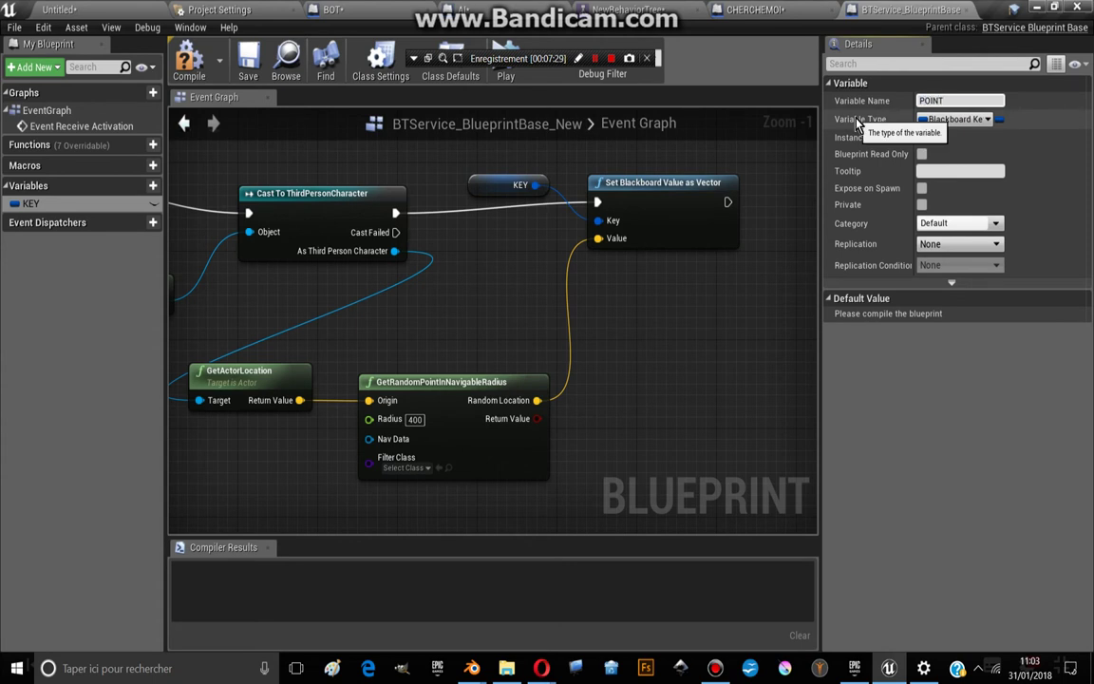
text(S)
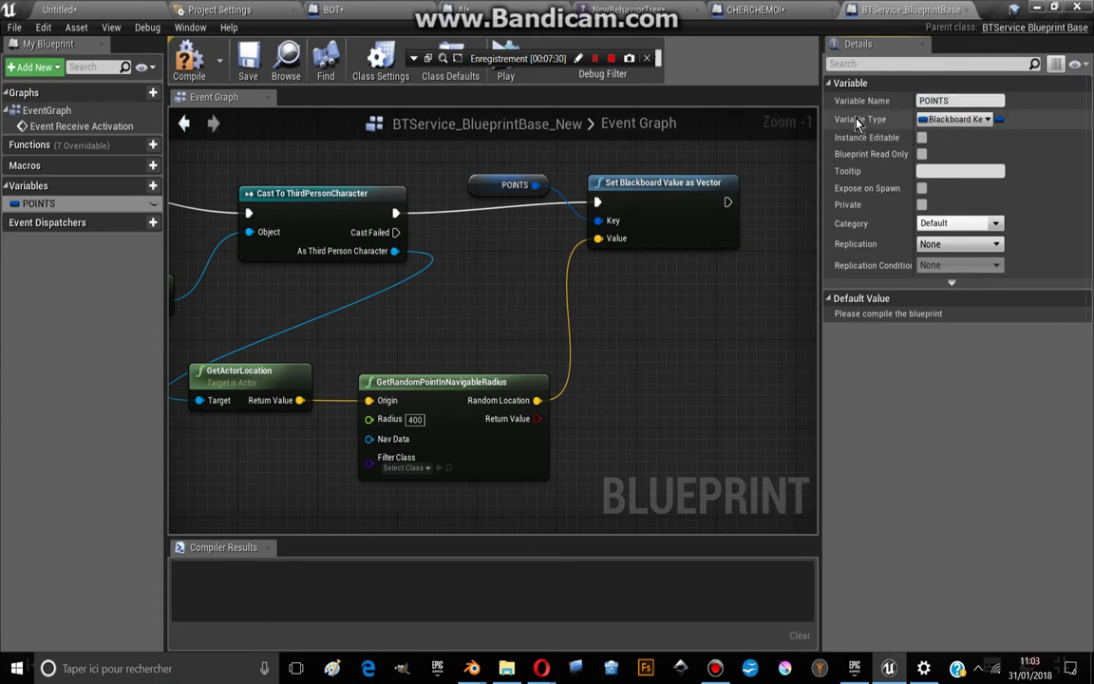
key(Return)
click(189, 67)
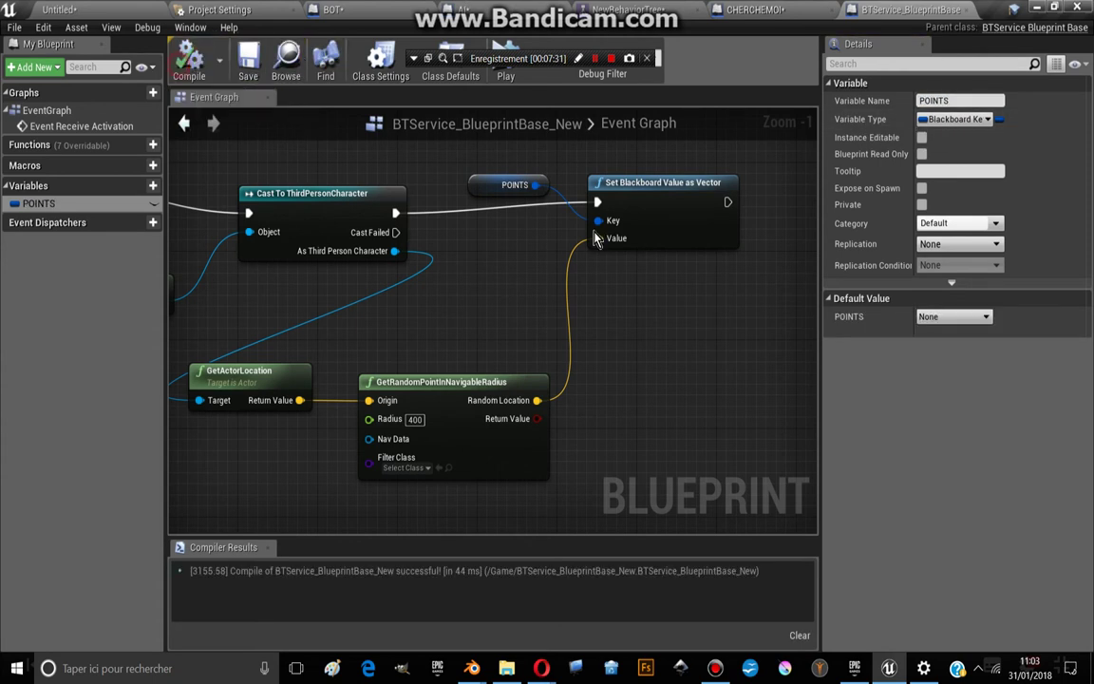
Step: Make POINTS Instance Editable and Expose on Spawn, then recompile
click(970, 323)
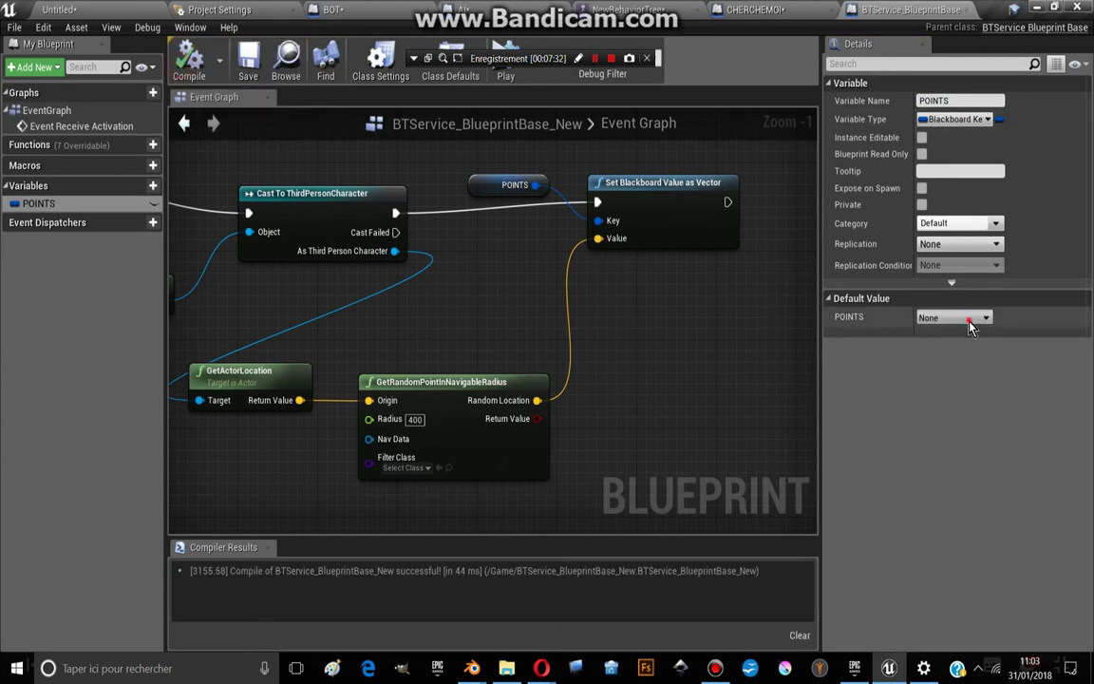
click(922, 138)
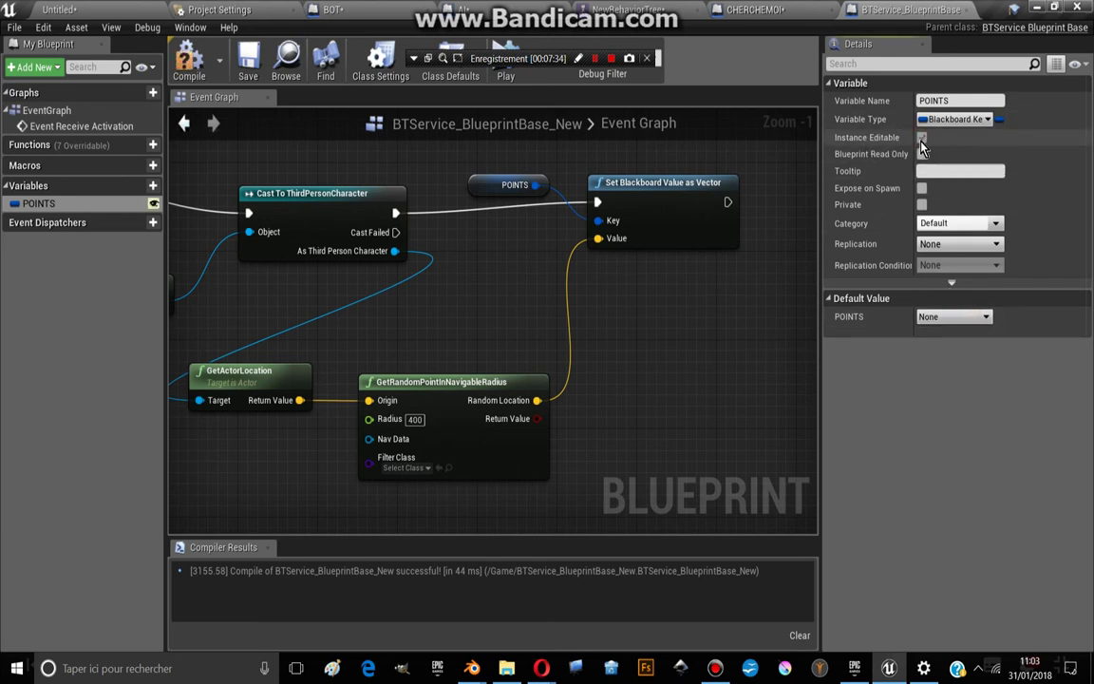
click(922, 189)
click(189, 64)
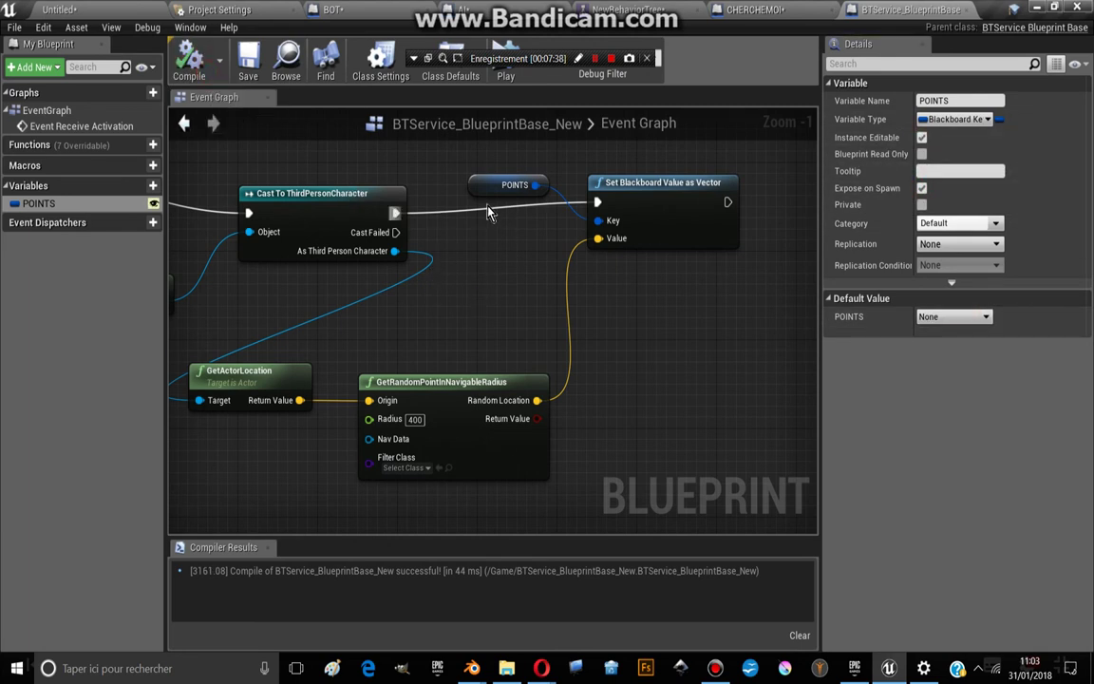
Step: Move the POINTS node lower and switch to the behavior tree editor
drag(478, 190, 471, 256)
mouse_move(297, 403)
right_down()
mouse_move(456, 372)
mouse_move(285, 334)
right_up()
drag(285, 334, 508, 358)
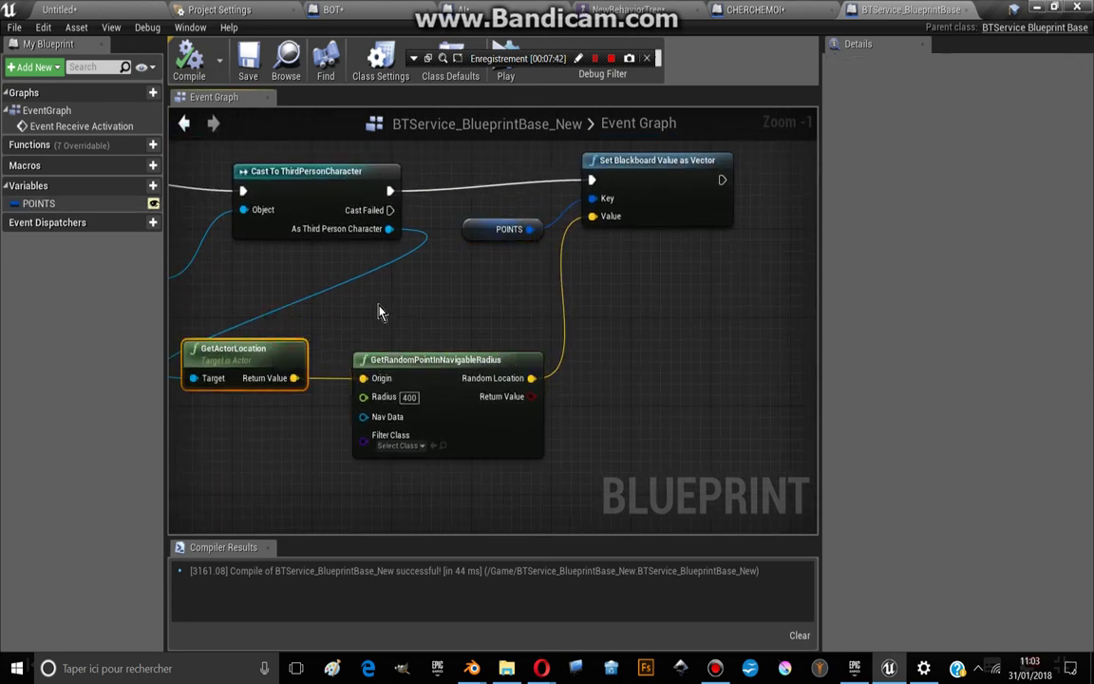
click(768, 13)
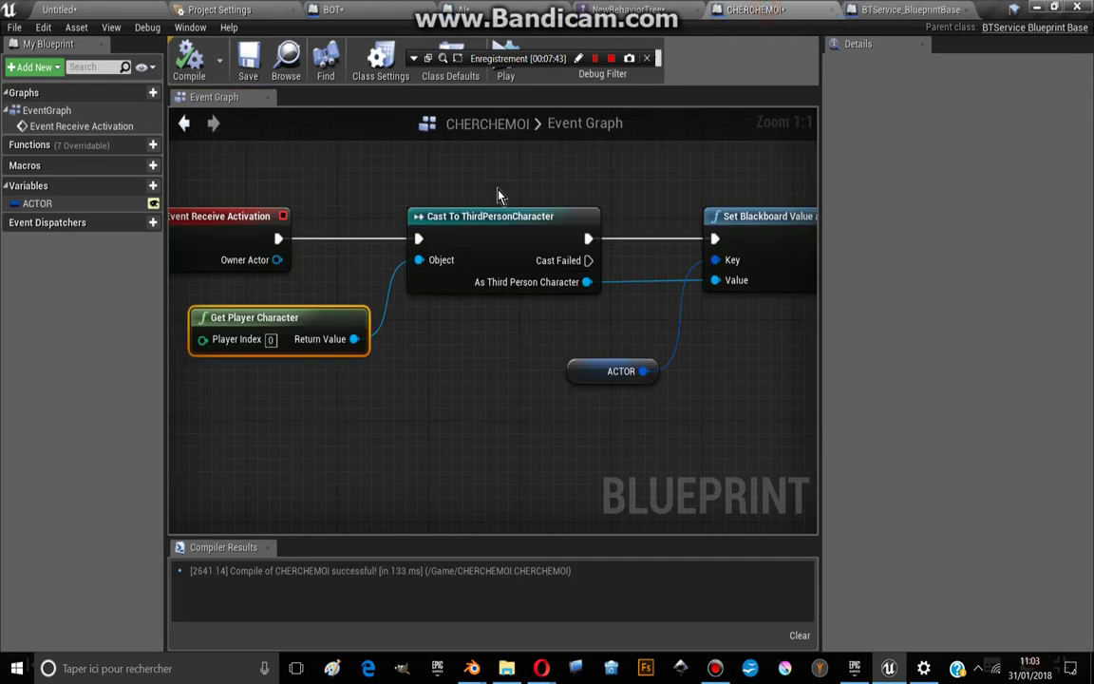
click(595, 9)
right_drag(380, 242, 532, 225)
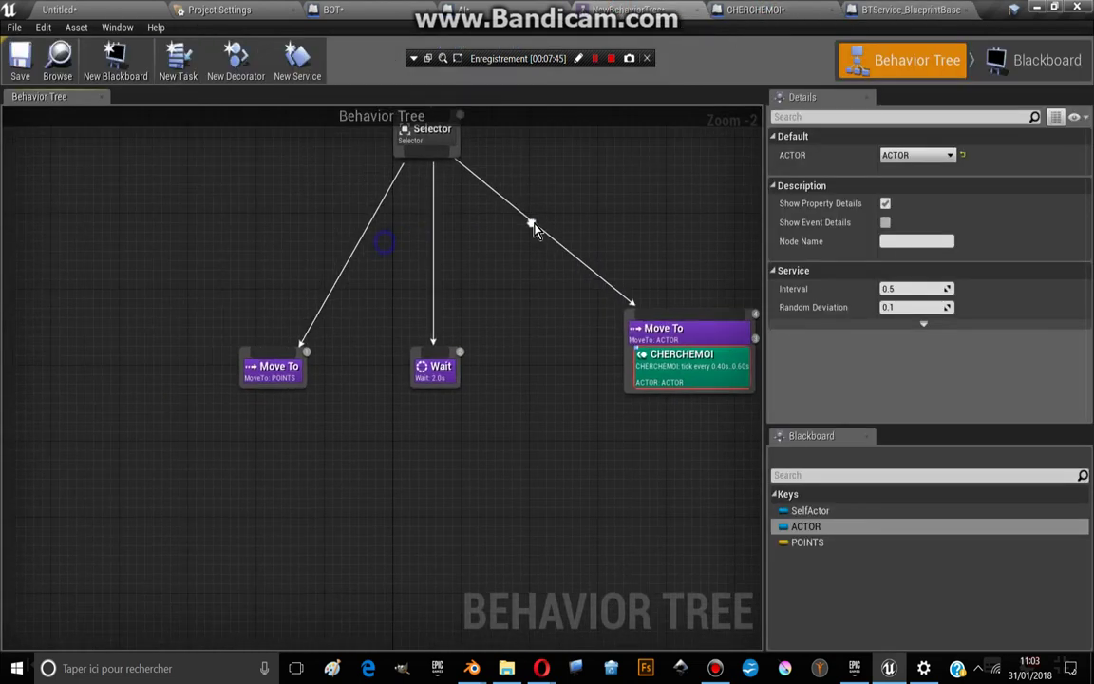
Step: Attach the BTService_BlueprintBase_New service to the left Move To task
click(290, 372)
right_click(266, 373)
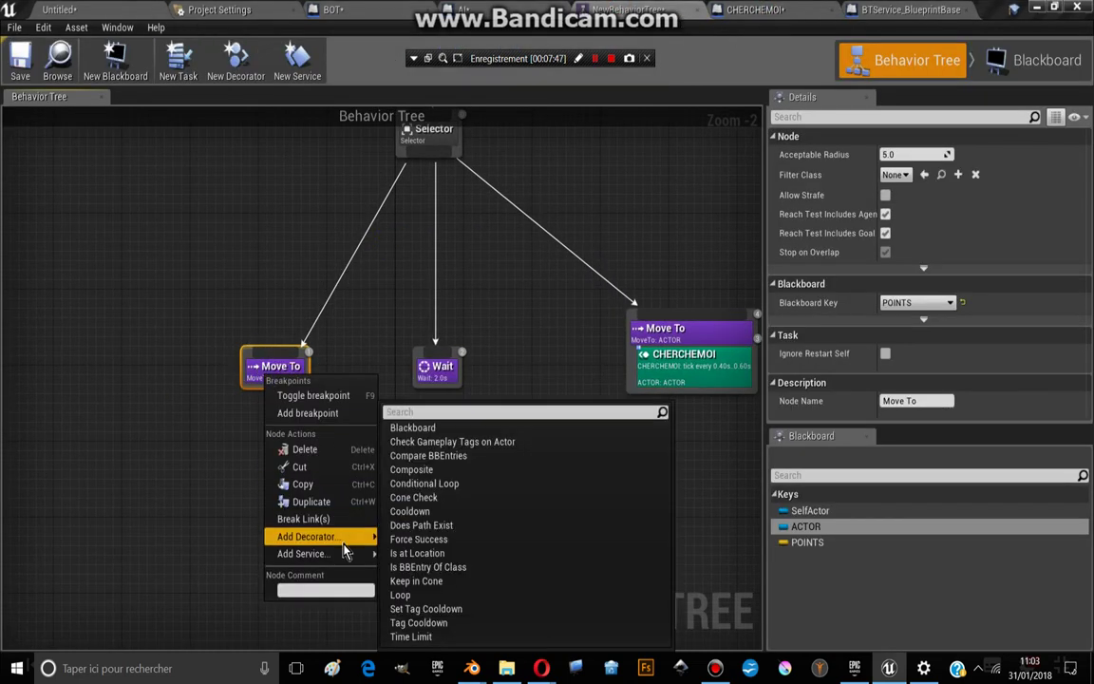
mouse_move(340, 556)
click(460, 574)
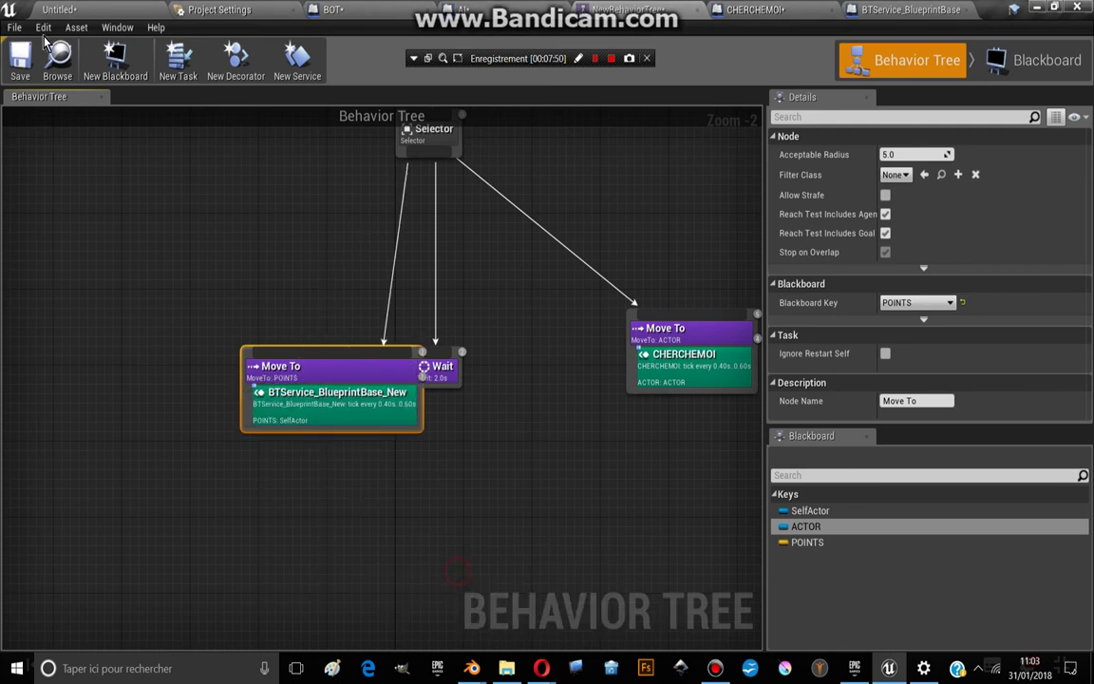
Step: Rename the BTService asset to POINTSdivers in the level editor's content browser
click(60, 9)
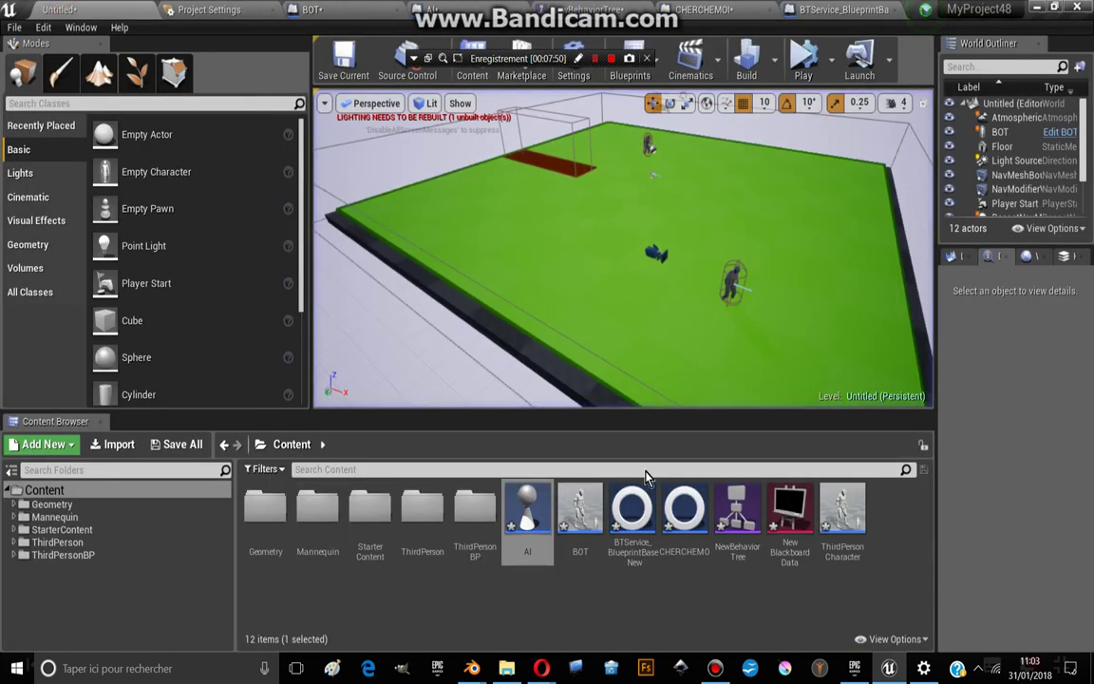
right_click(640, 534)
click(688, 359)
text(POINTS)
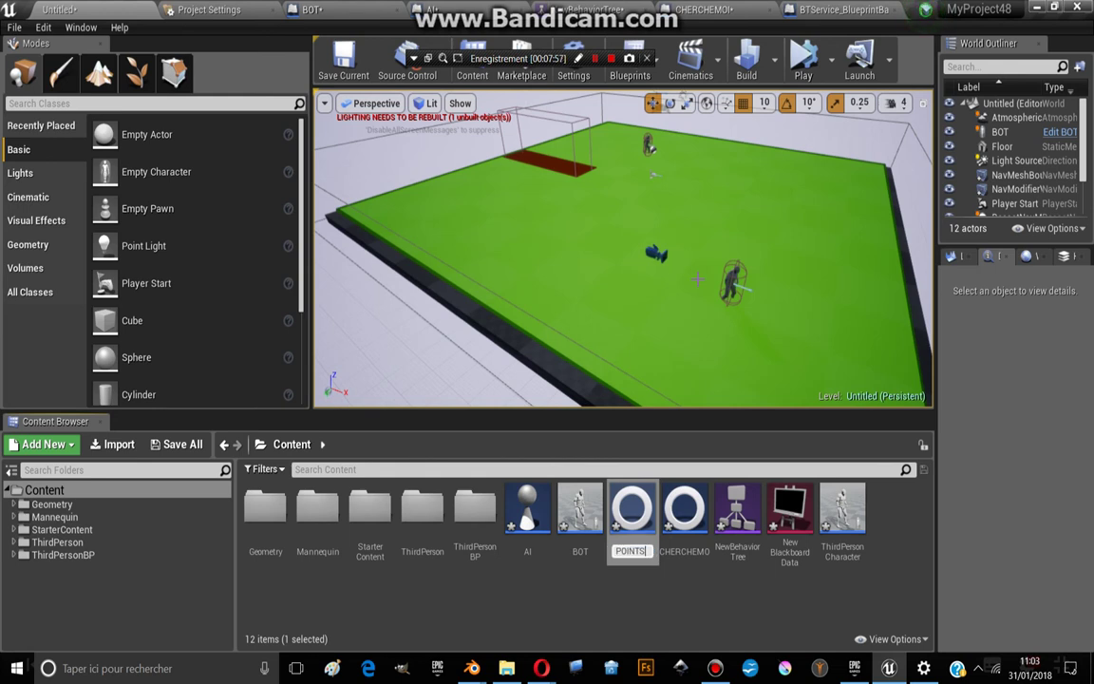
text(DIVE)
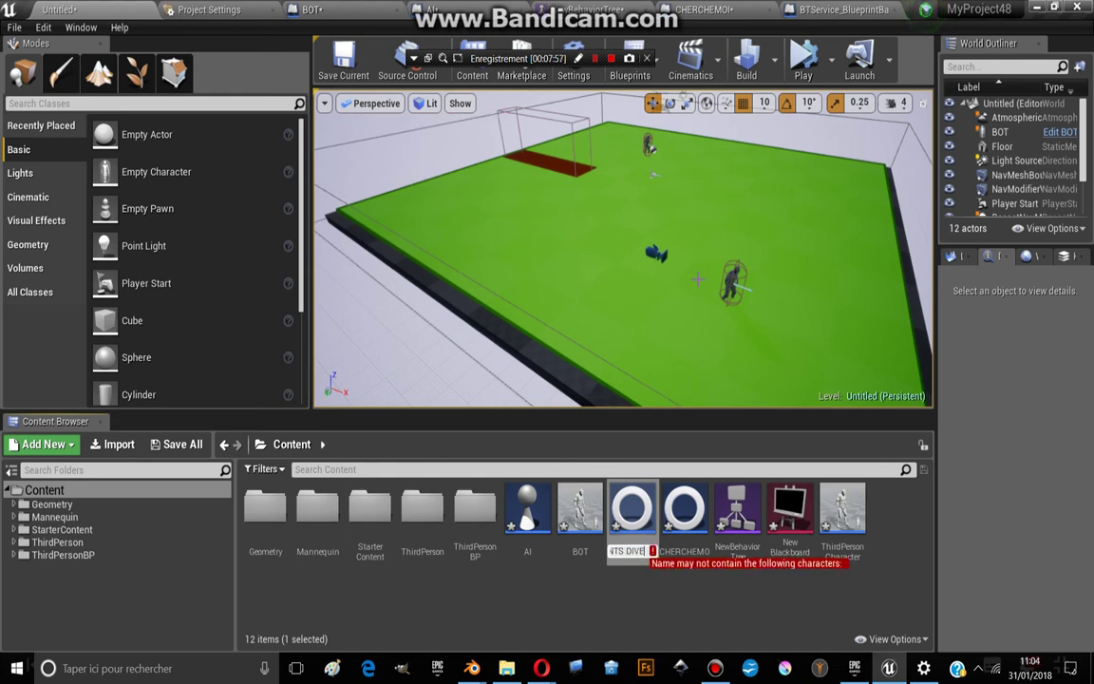
key(BackSpace)
key(BackSpace)
key(BackSpace)
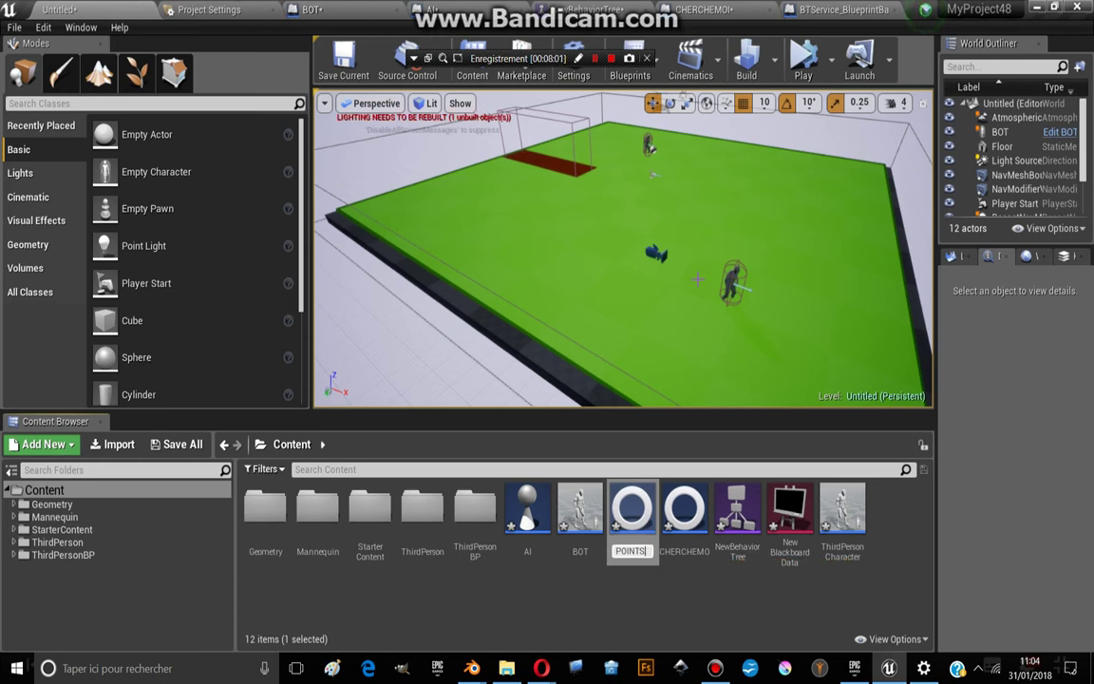
key(Return)
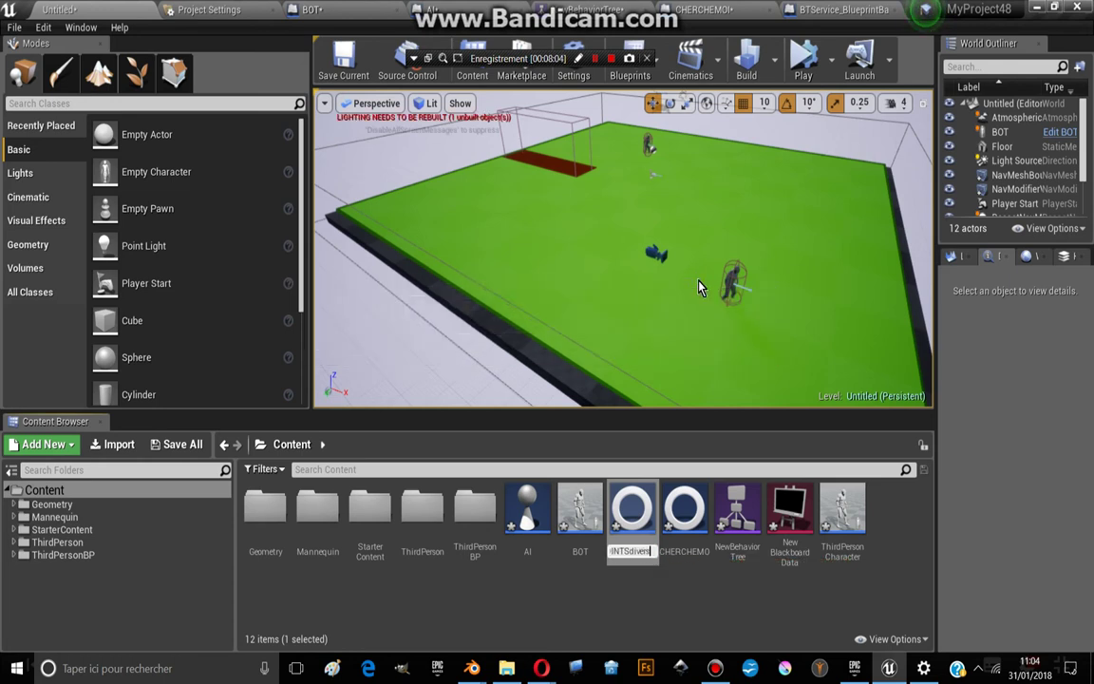
Step: On the left Move To node, set the POINTSdivers service's POINTS key to POINTS
click(579, 9)
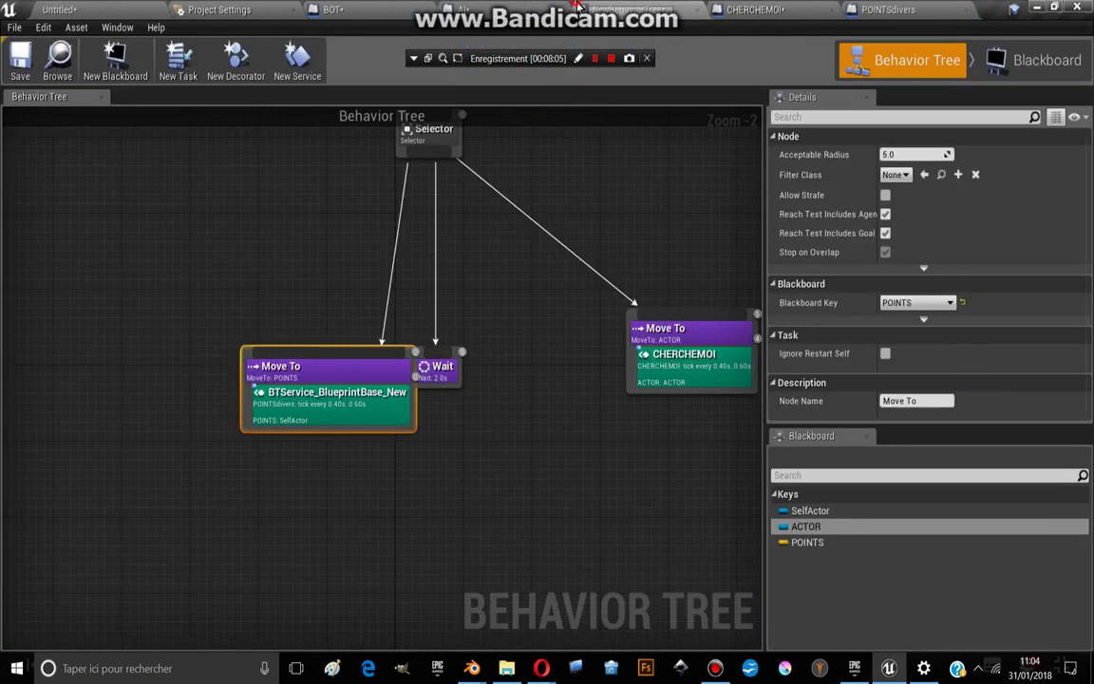
drag(247, 399, 116, 354)
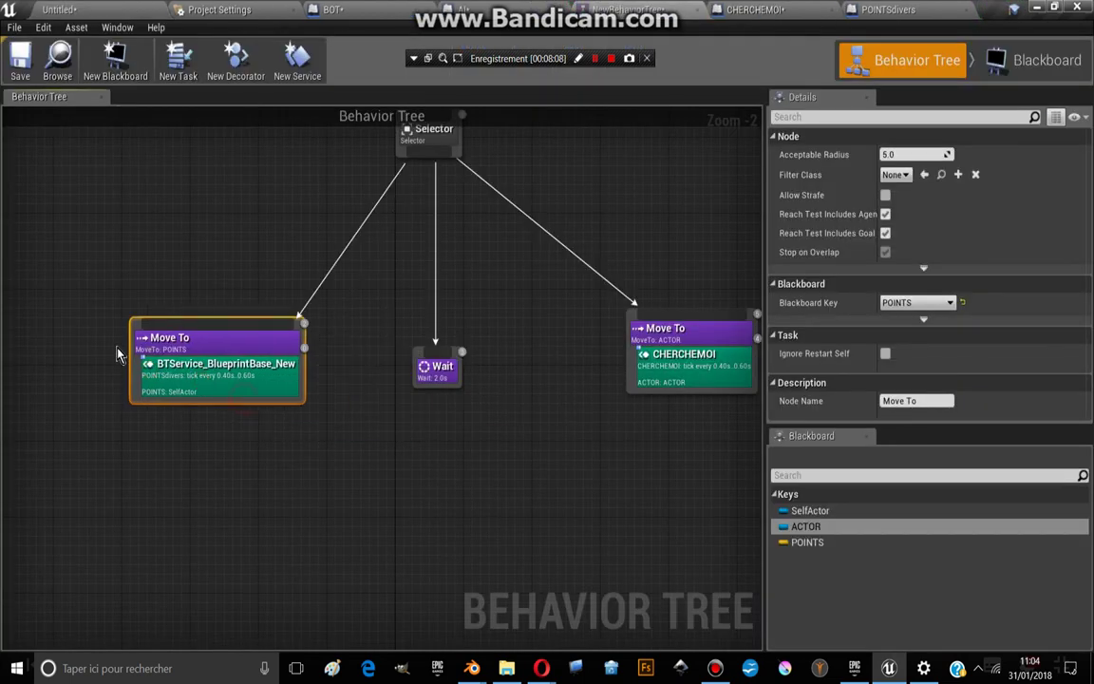
drag(285, 380, 353, 432)
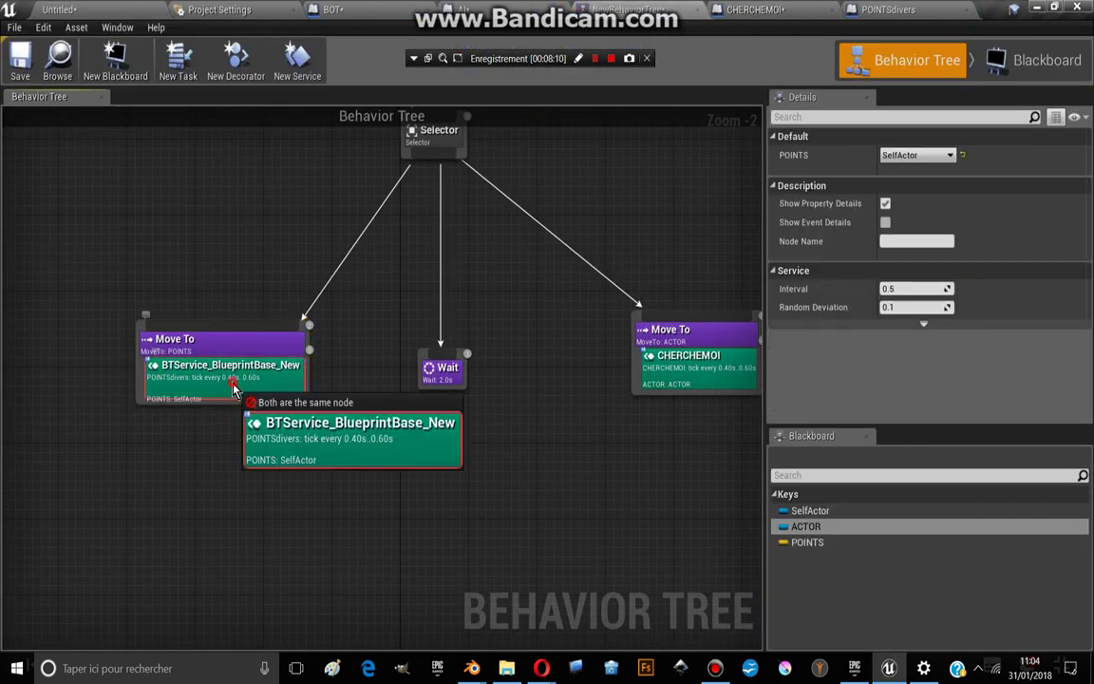
click(928, 139)
click(866, 155)
click(866, 137)
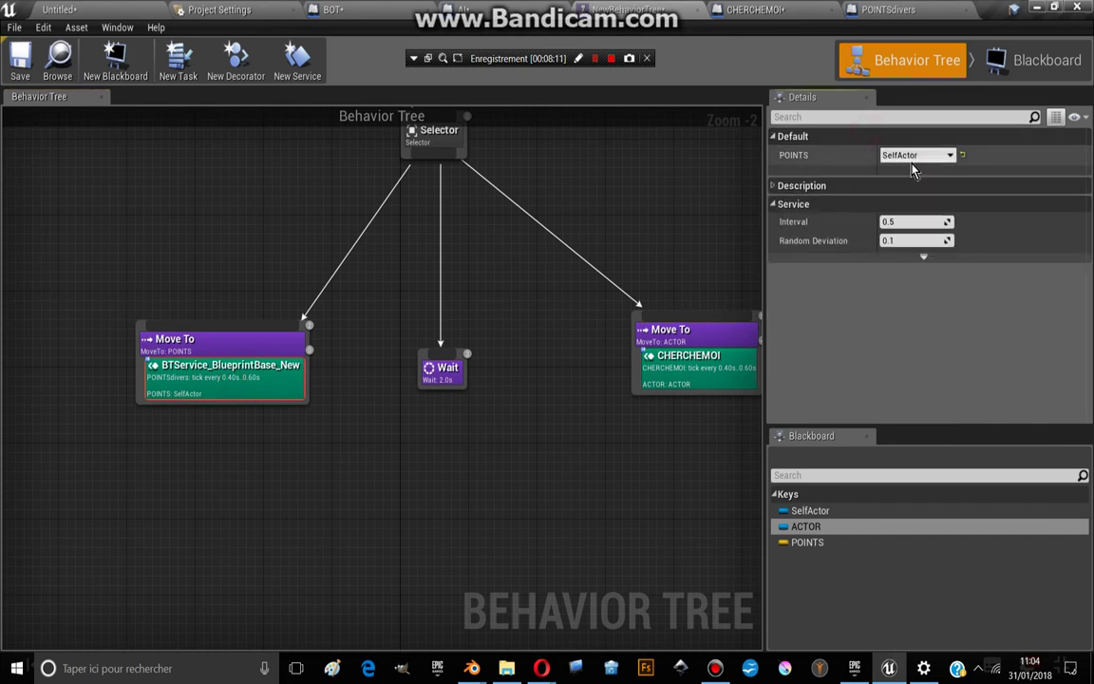
click(917, 154)
click(912, 208)
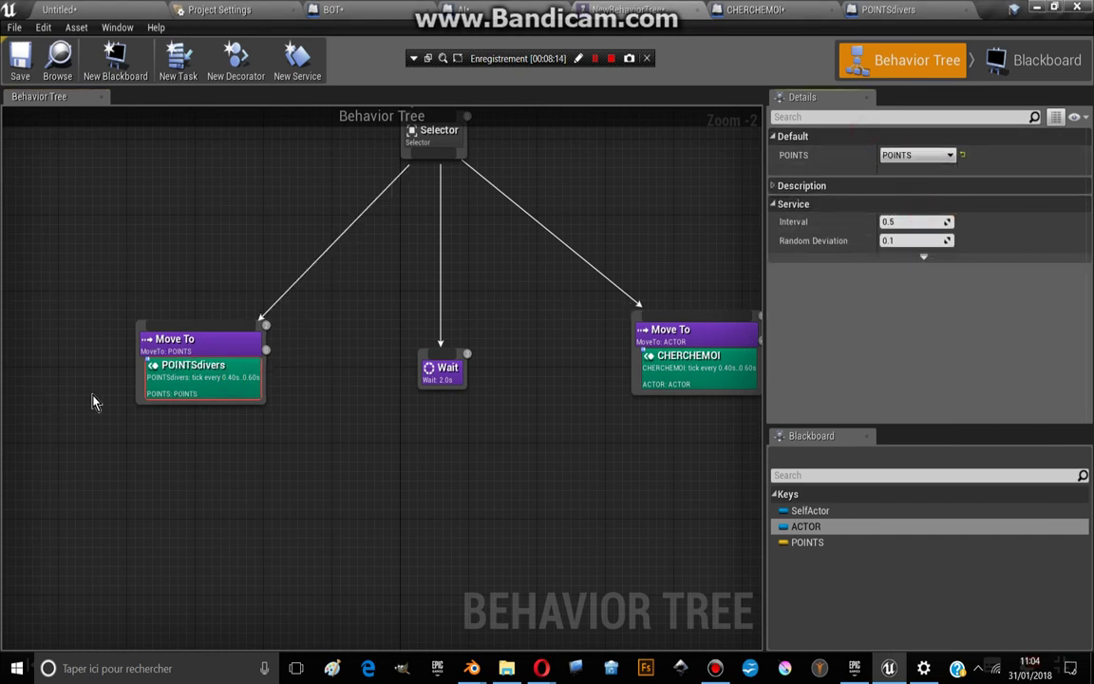
click(776, 186)
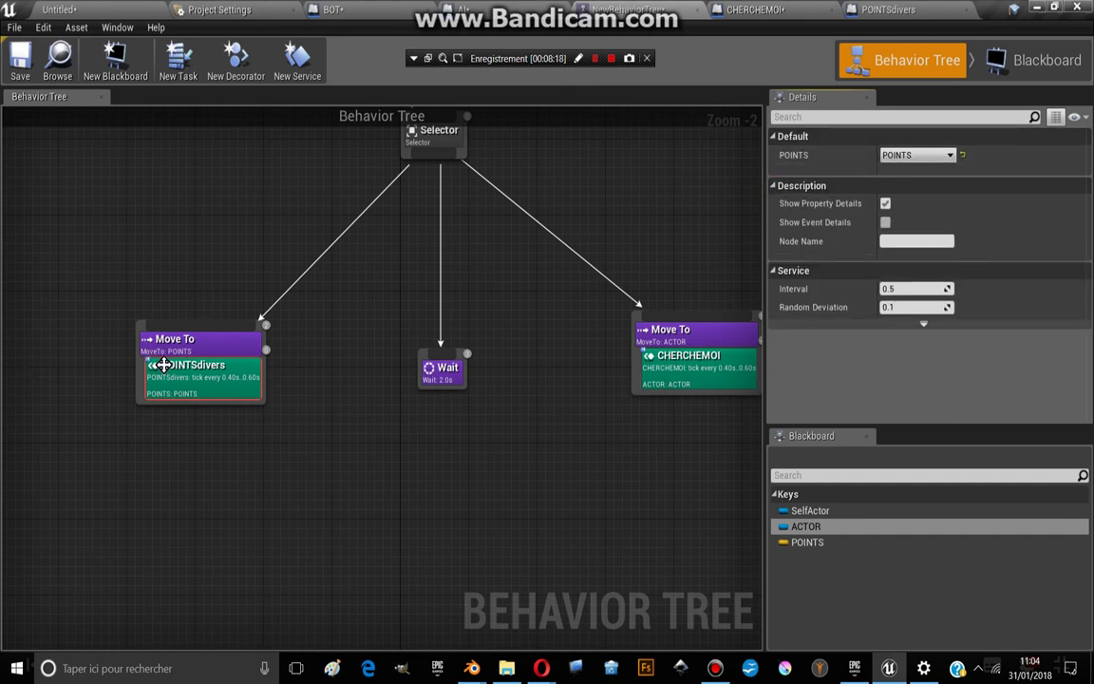
drag(136, 395, 136, 414)
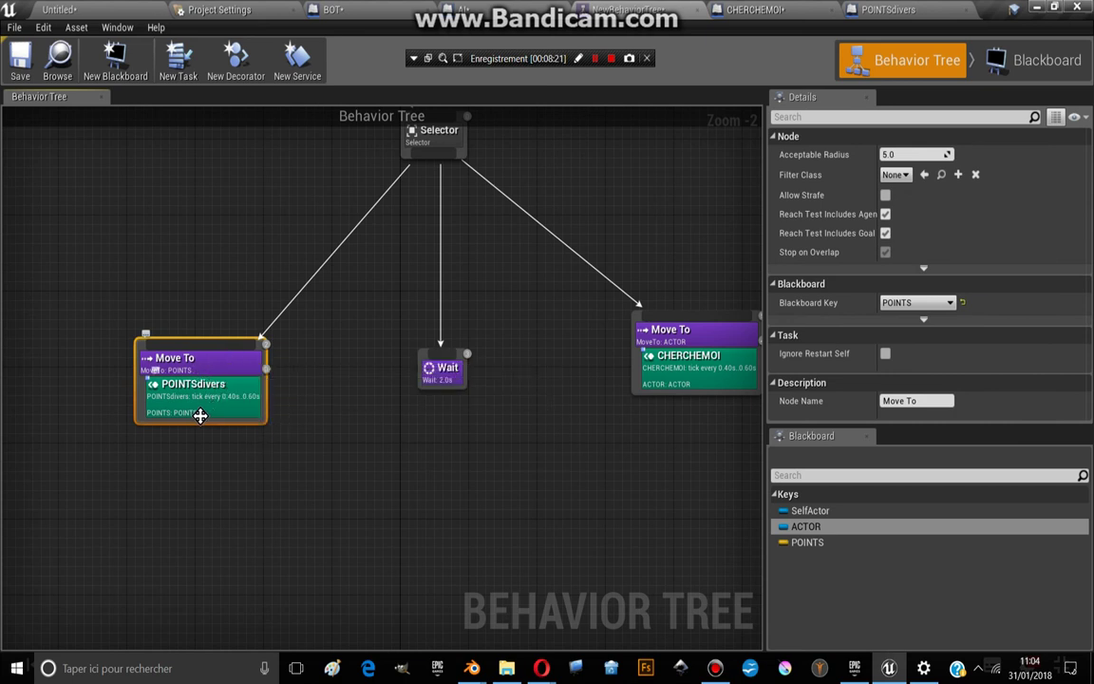
click(41, 9)
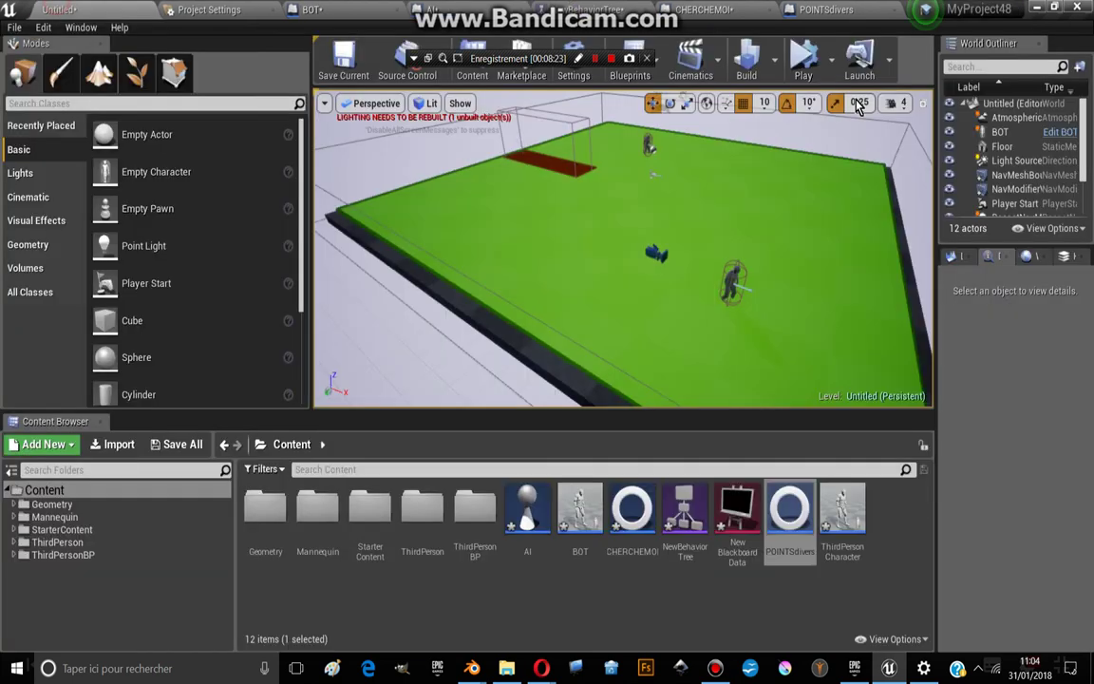
click(803, 65)
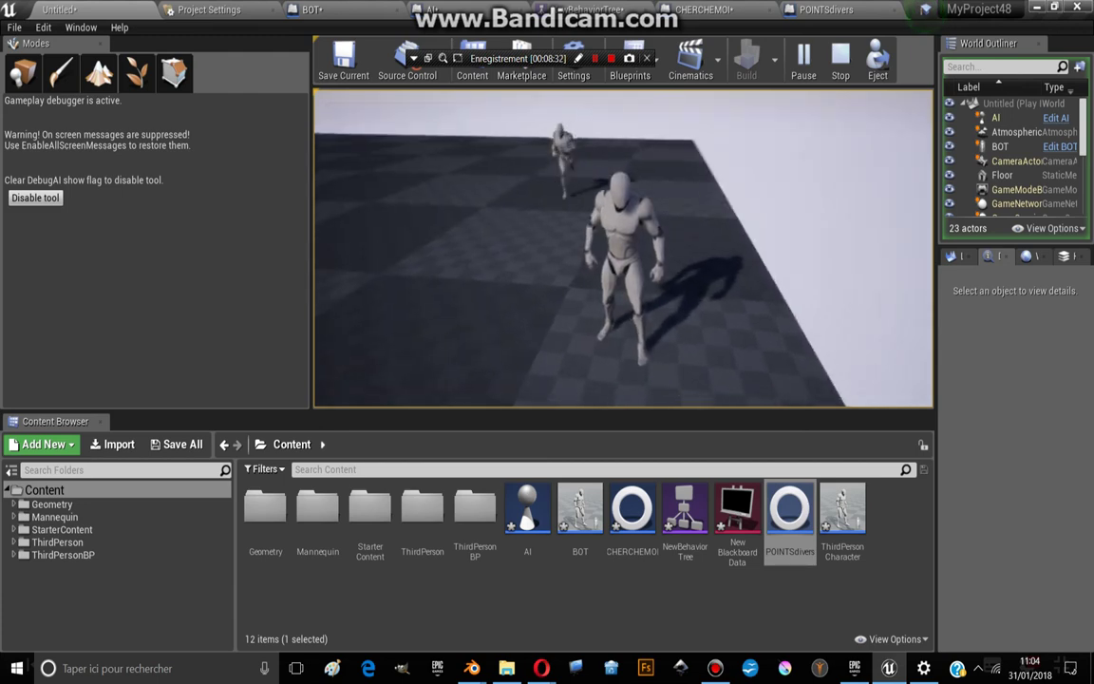
key(Escape)
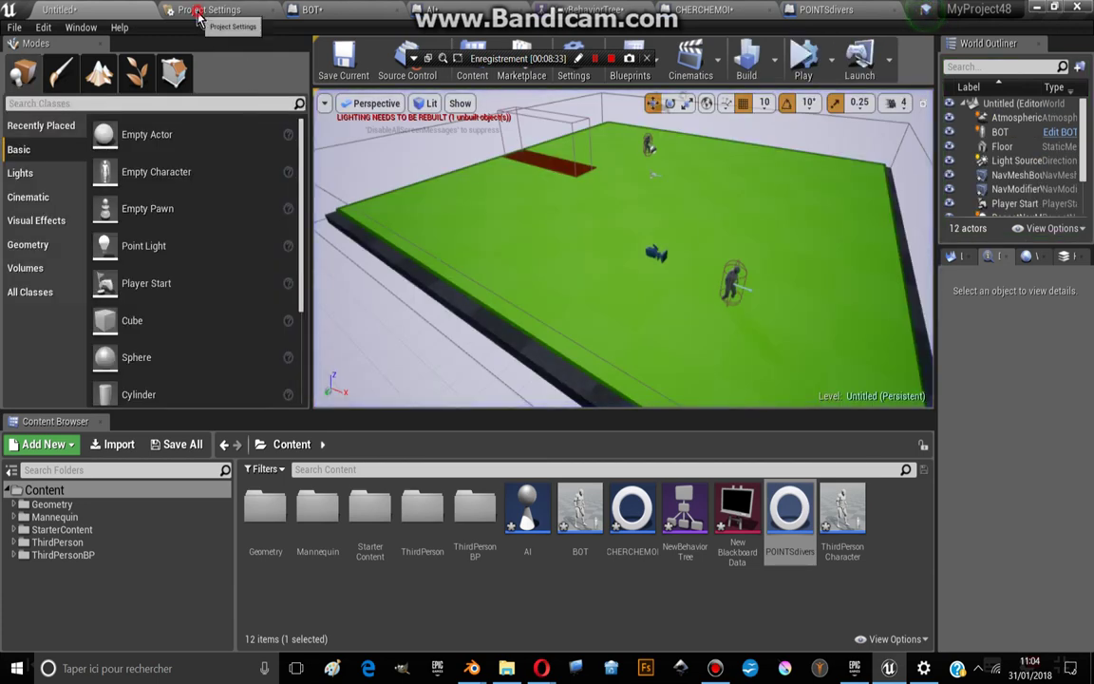
Step: Open Project Settings' Input axis mappings and expand the MoveForward and MoveRight bindings
click(198, 11)
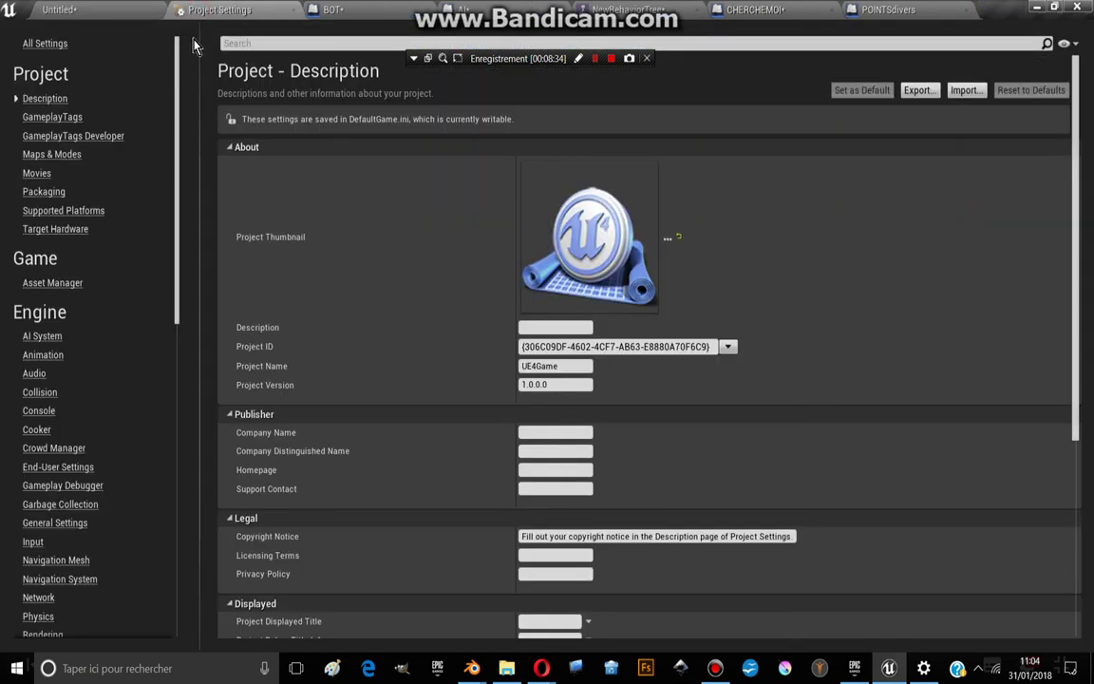
click(33, 542)
click(231, 216)
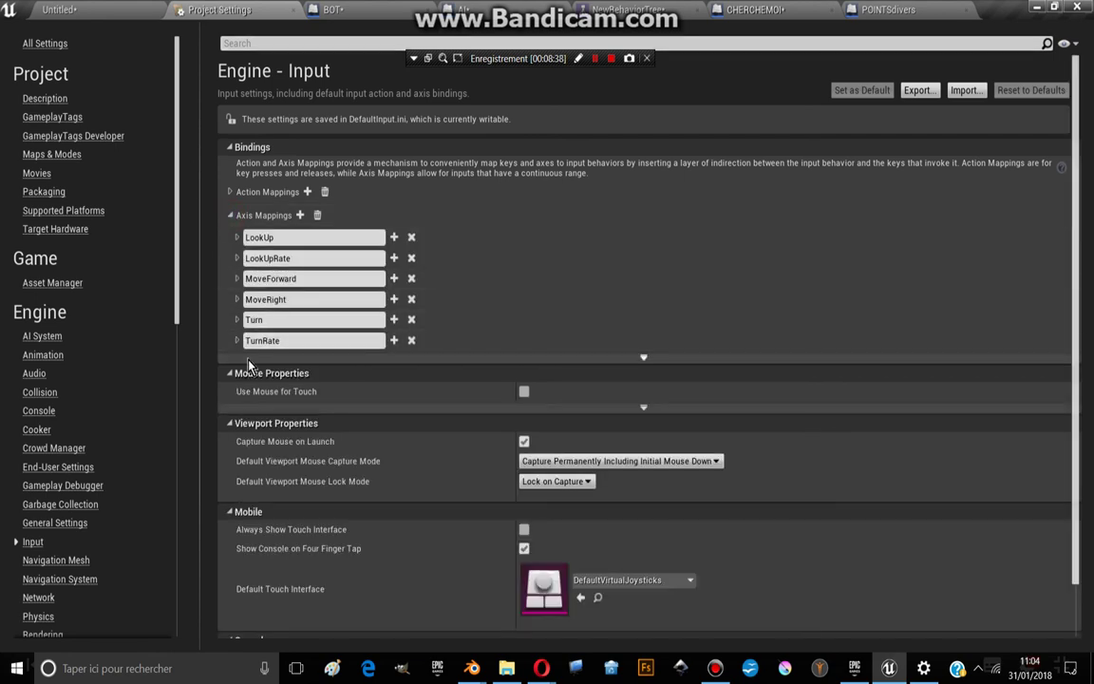
click(236, 298)
click(237, 279)
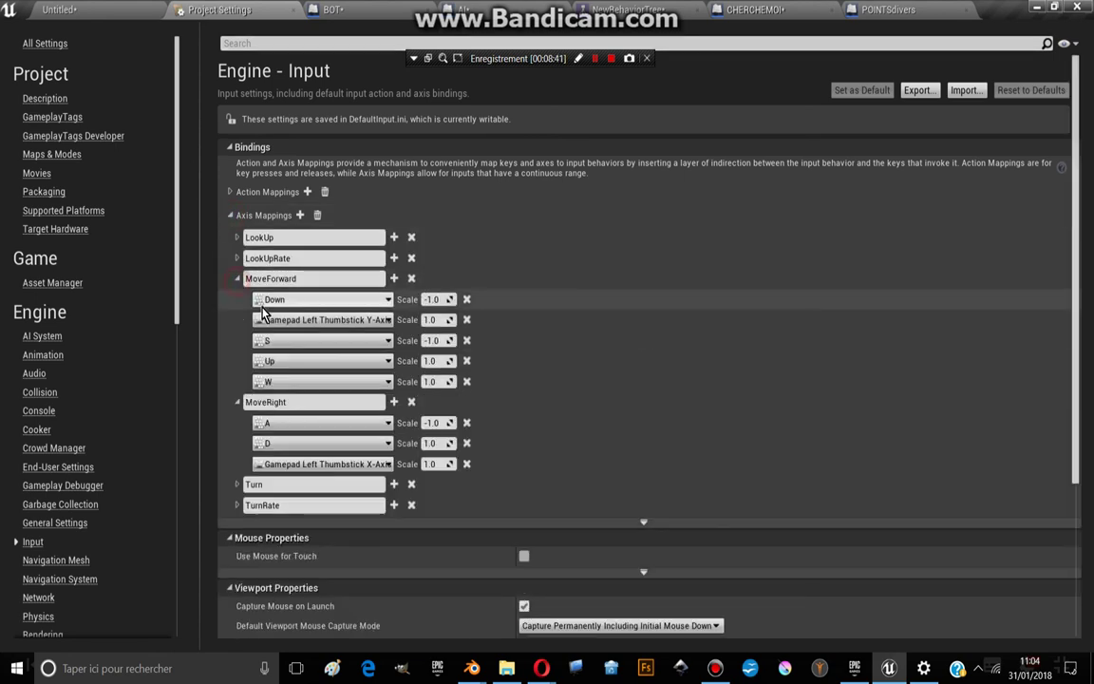
Step: Rebind MoveForward from W to Z and MoveRight from A to Q
click(275, 381)
text(z)
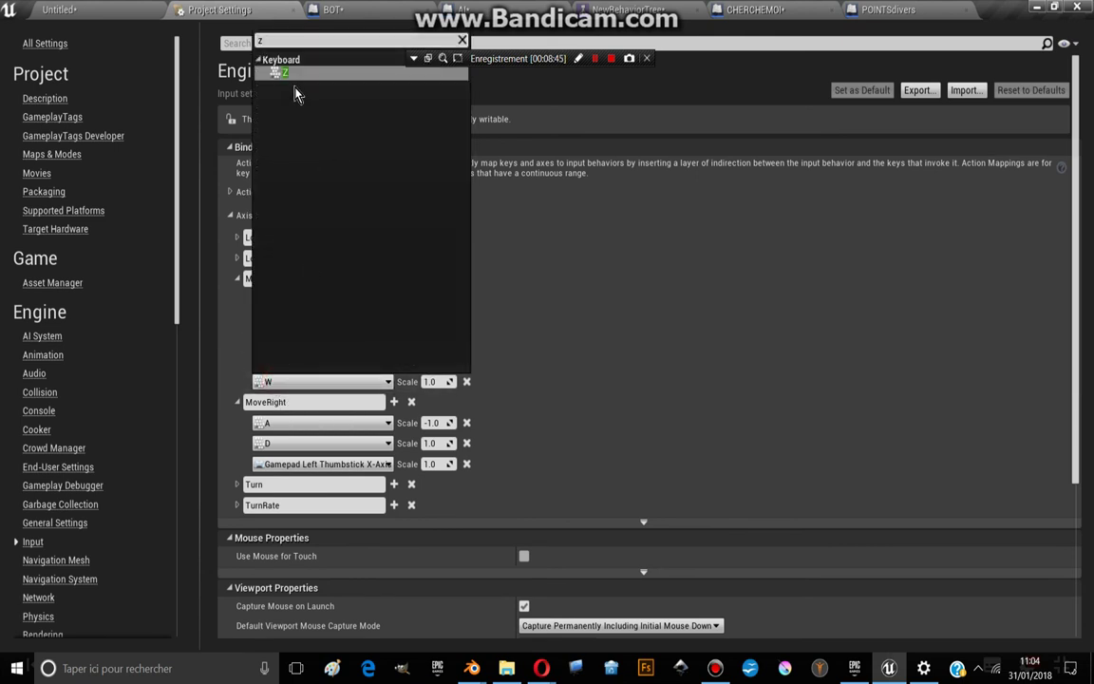
click(265, 78)
click(285, 423)
text(q)
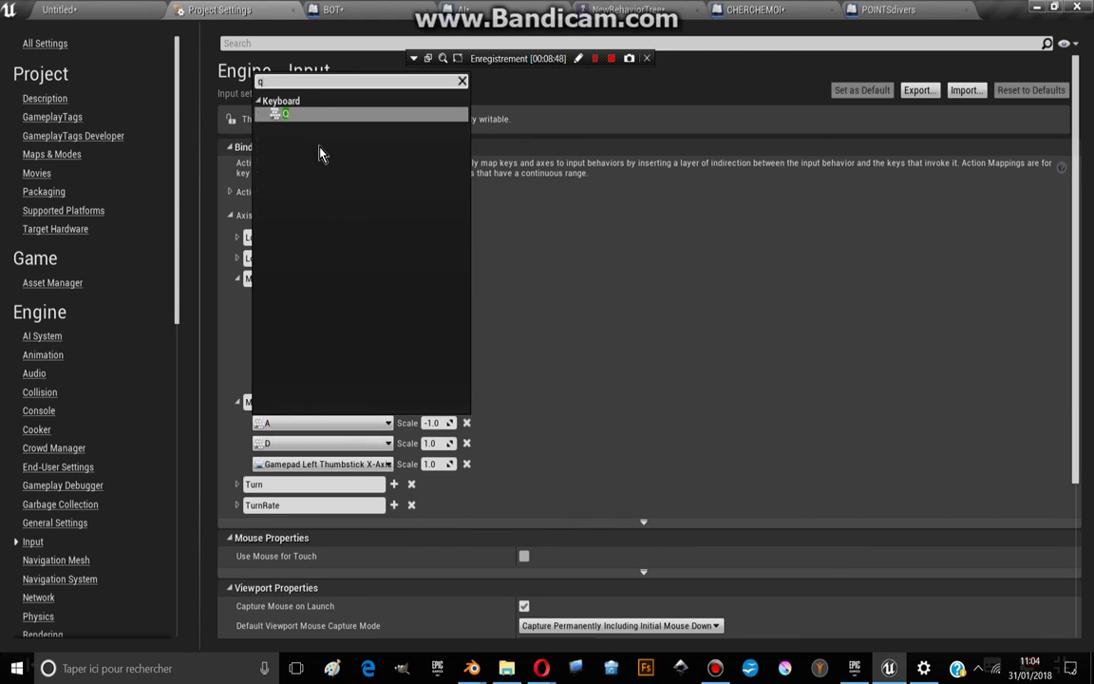
click(284, 115)
click(53, 12)
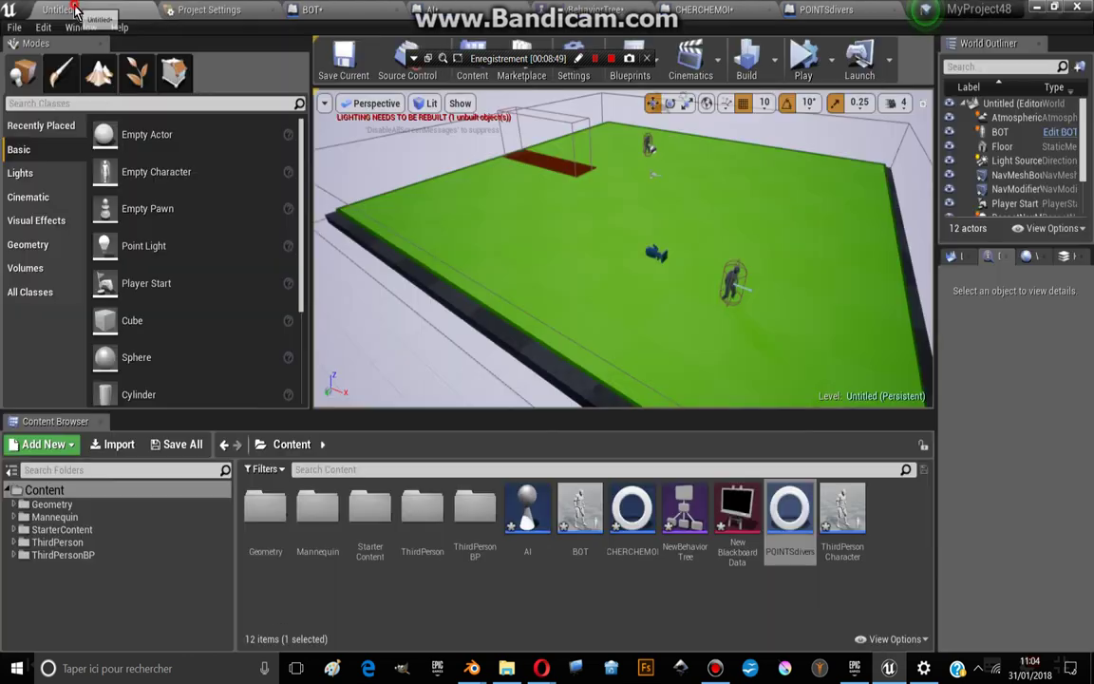
click(805, 66)
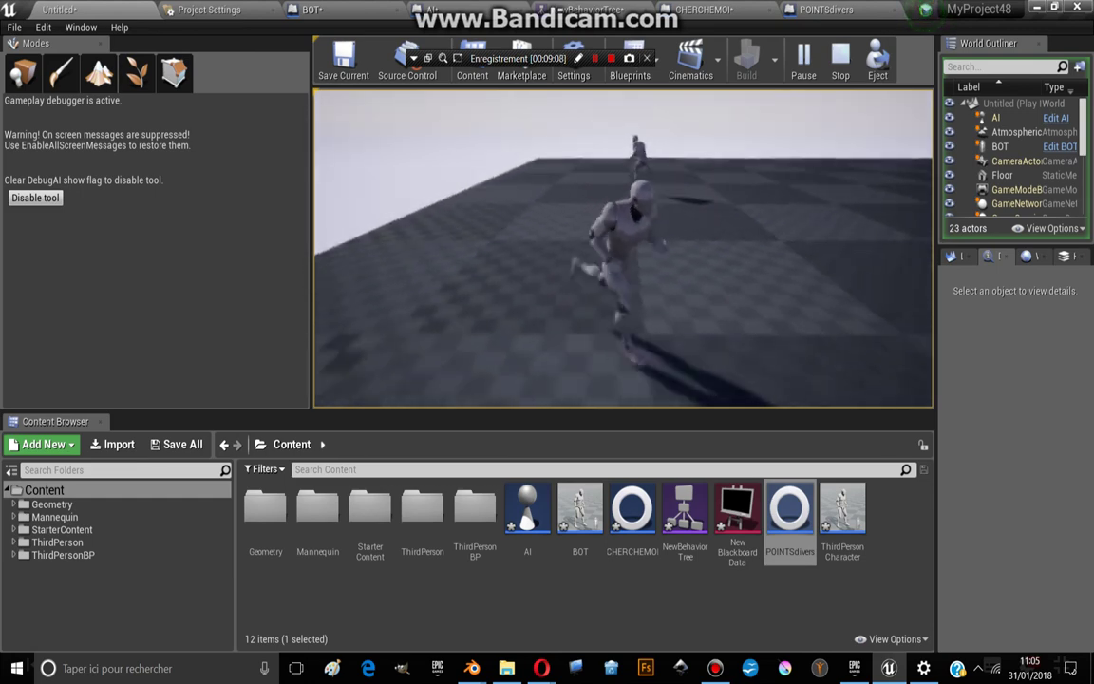
key(Escape)
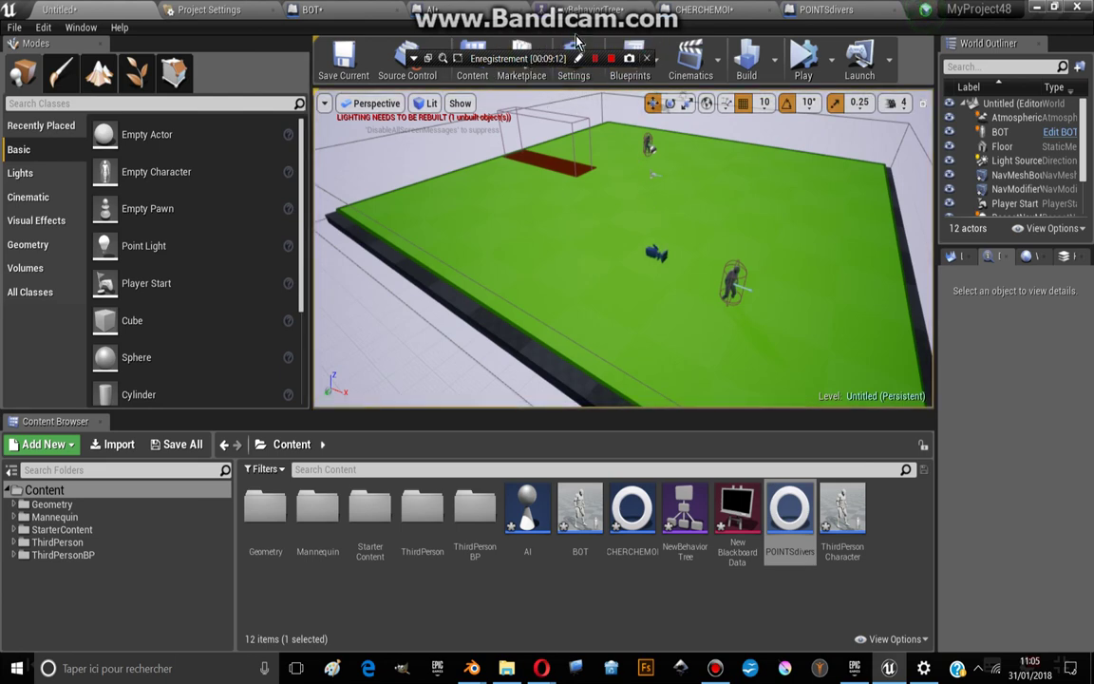
Step: Add a 10-second Cooldown decorator to the left Move To node, then play the level
click(593, 9)
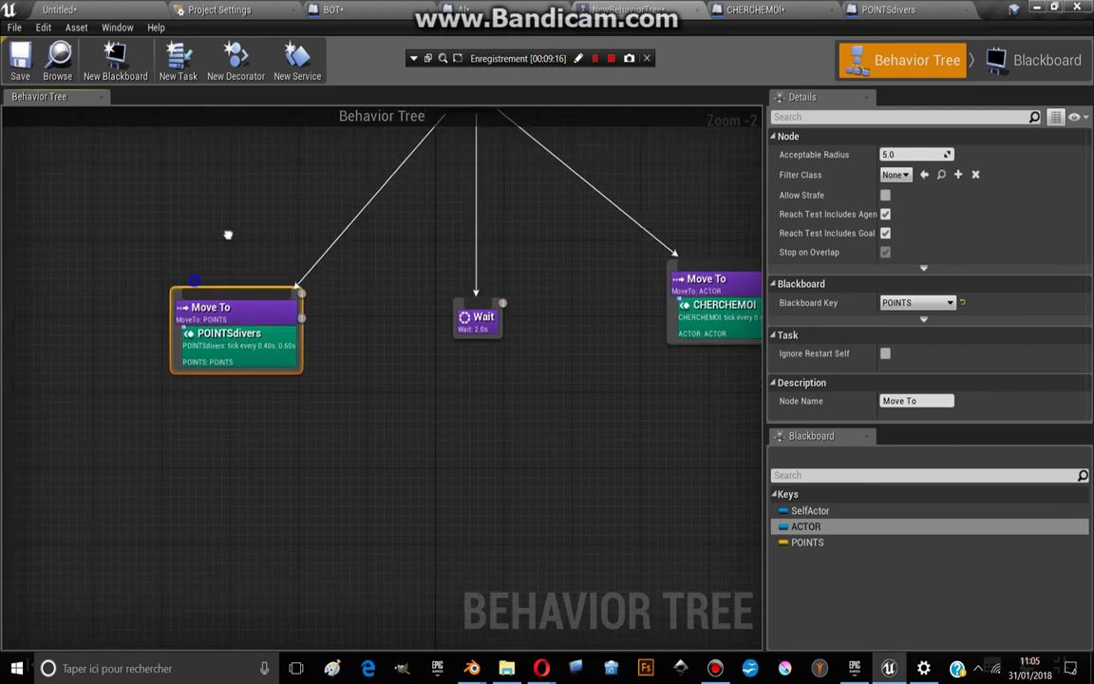
scroll(275, 294, up, 1)
scroll(245, 300, up, 1)
scroll(283, 317, down, 3)
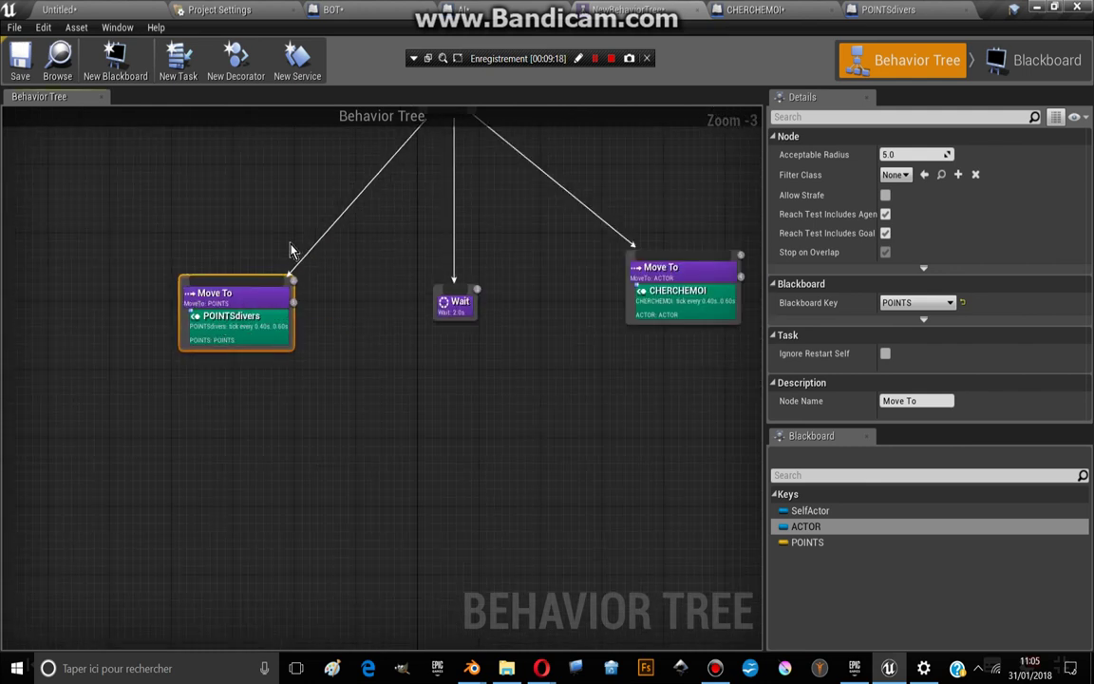
right_click(266, 304)
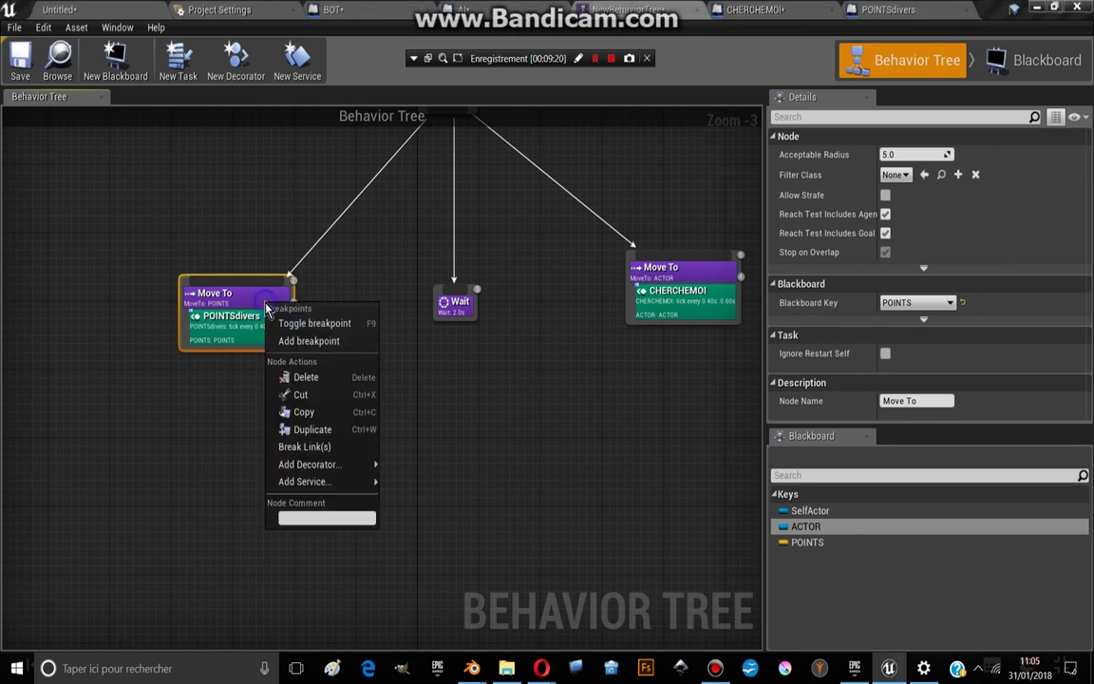
mouse_move(307, 463)
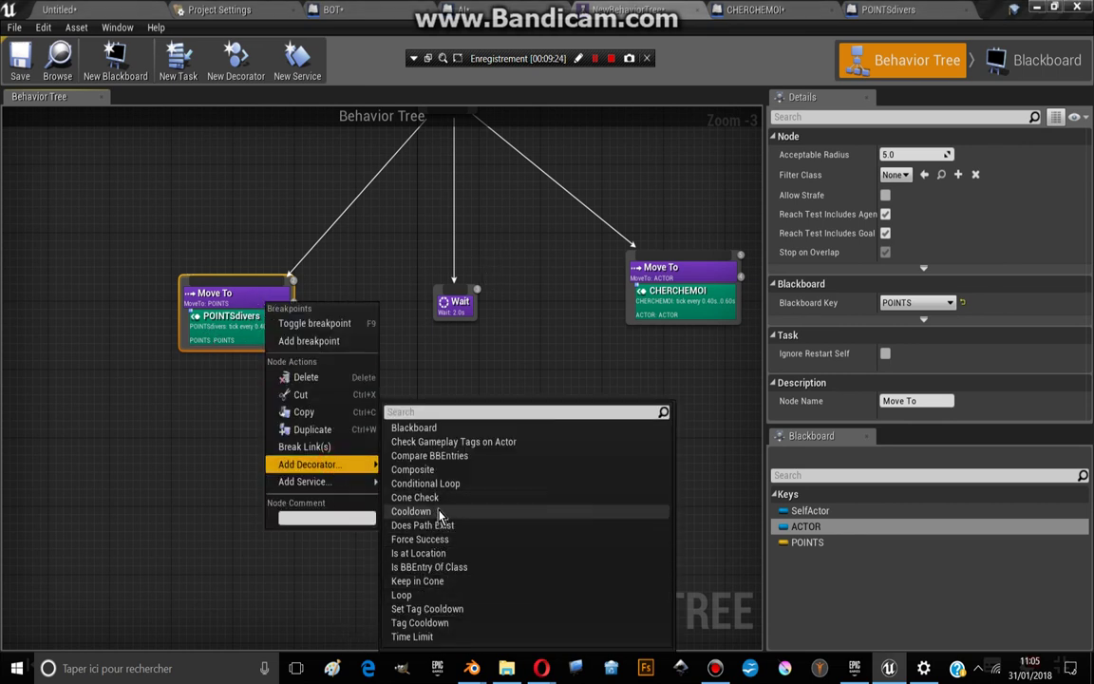
click(414, 511)
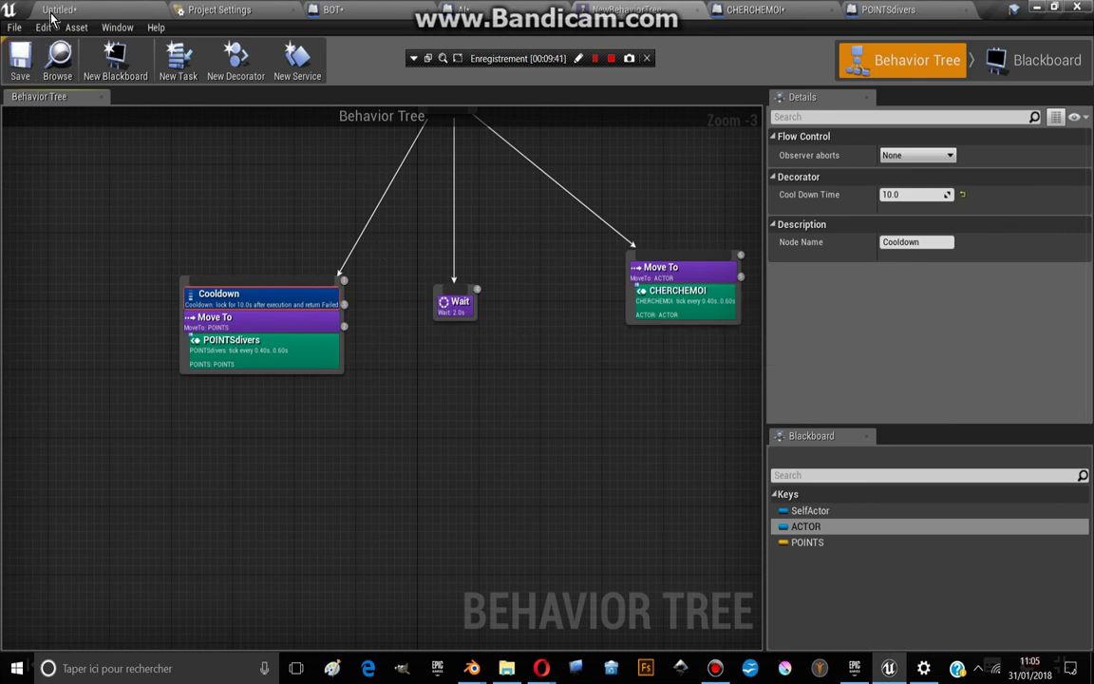
click(52, 17)
click(801, 57)
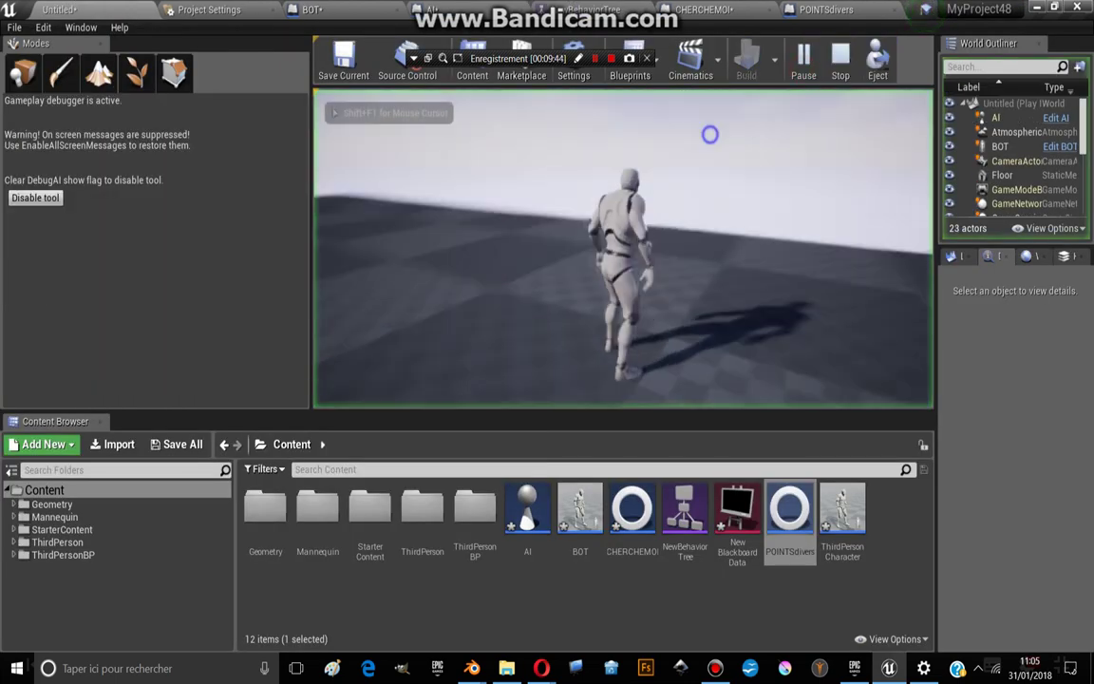
Step: Float the NewBehaviorTree editor beside the running game, zoomed out to show the whole tree
click(709, 133)
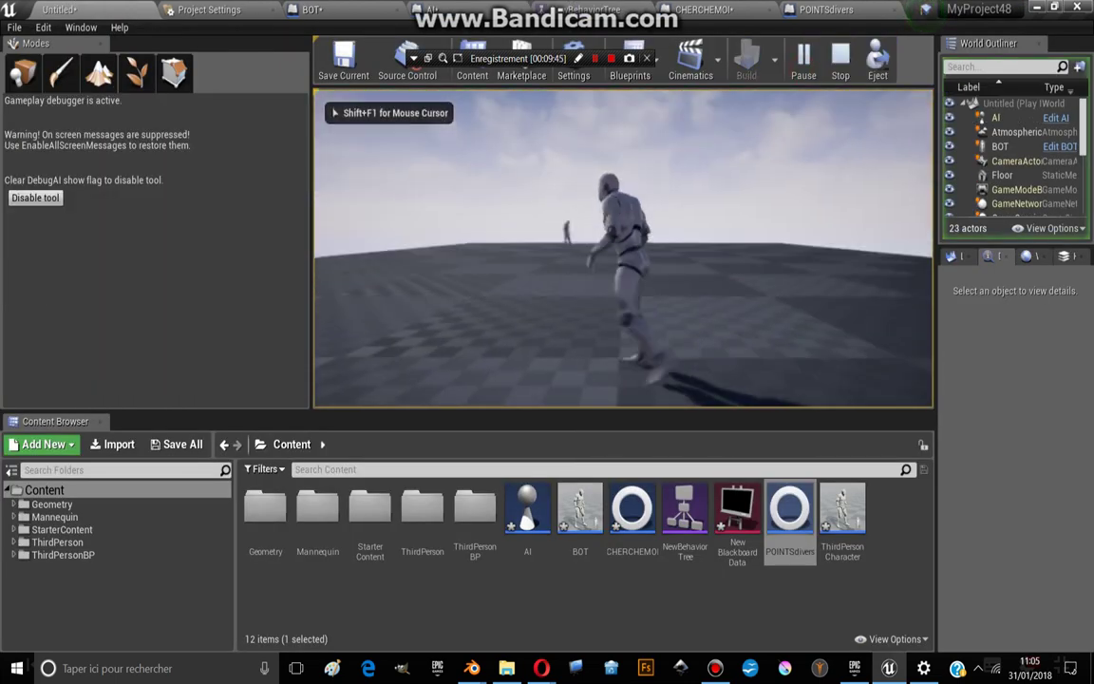
key(shift+F1)
click(622, 11)
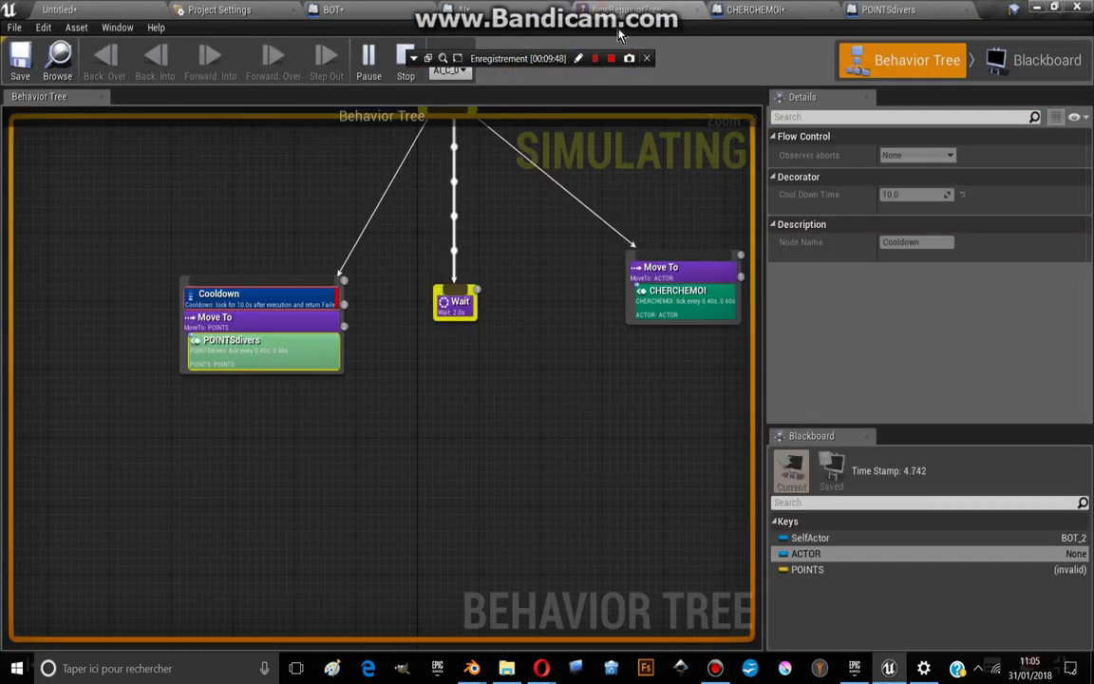
drag(622, 10, 285, 270)
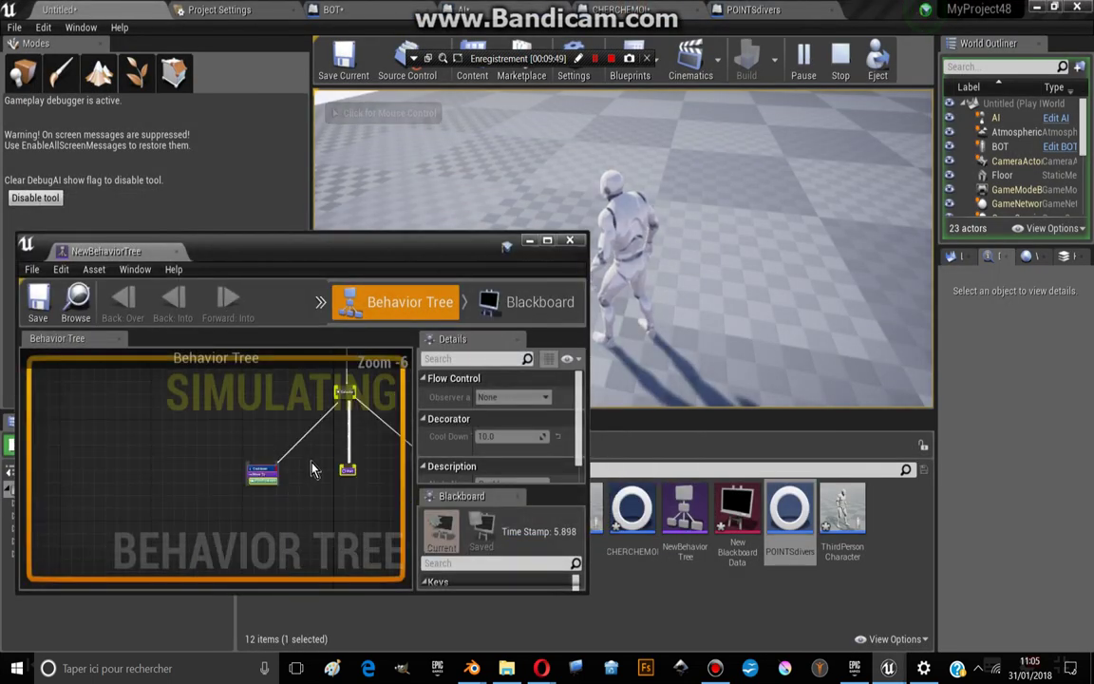
scroll(313, 469, down, 1)
right_drag(314, 470, 151, 448)
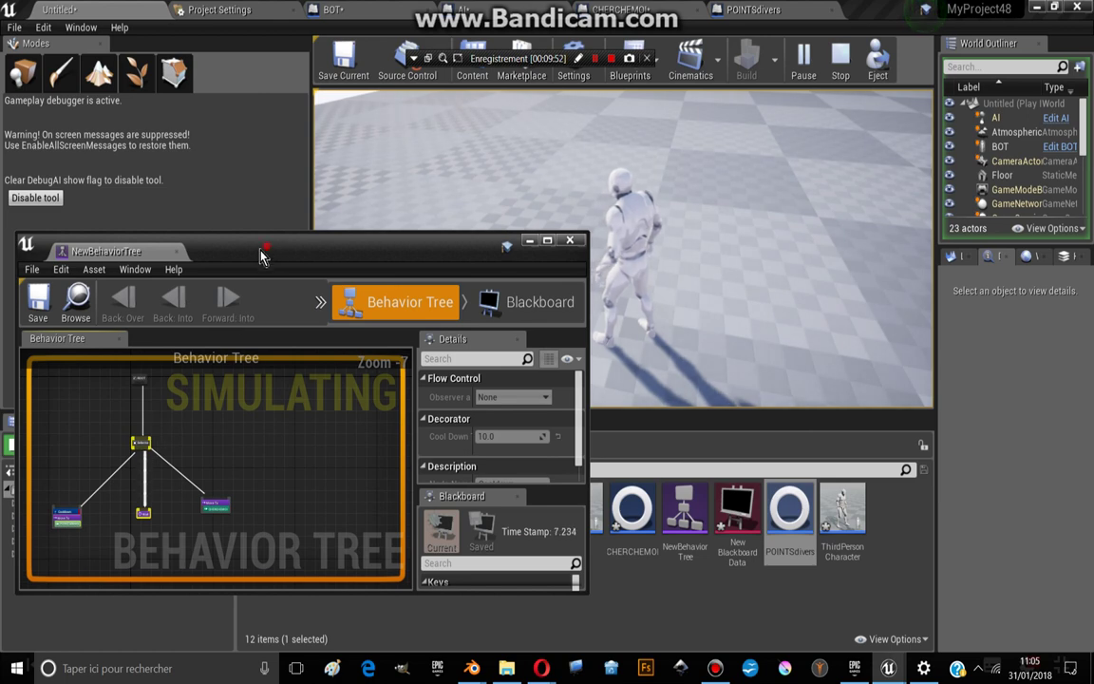
drag(263, 255, 223, 270)
click(761, 202)
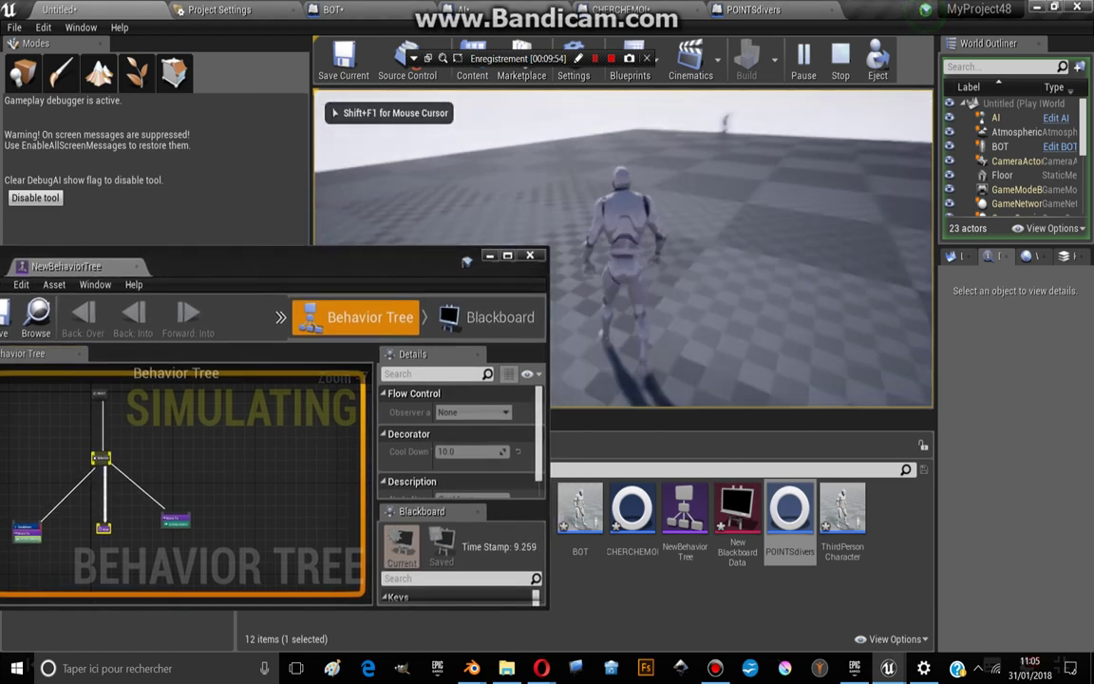